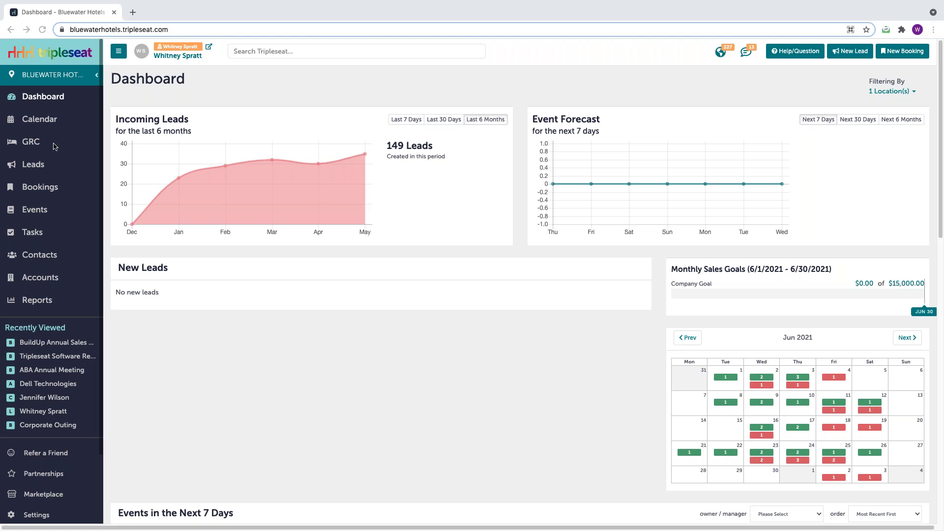
Open the Reports page and look through the standard event, booking, account, contact and lead reports
click(33, 304)
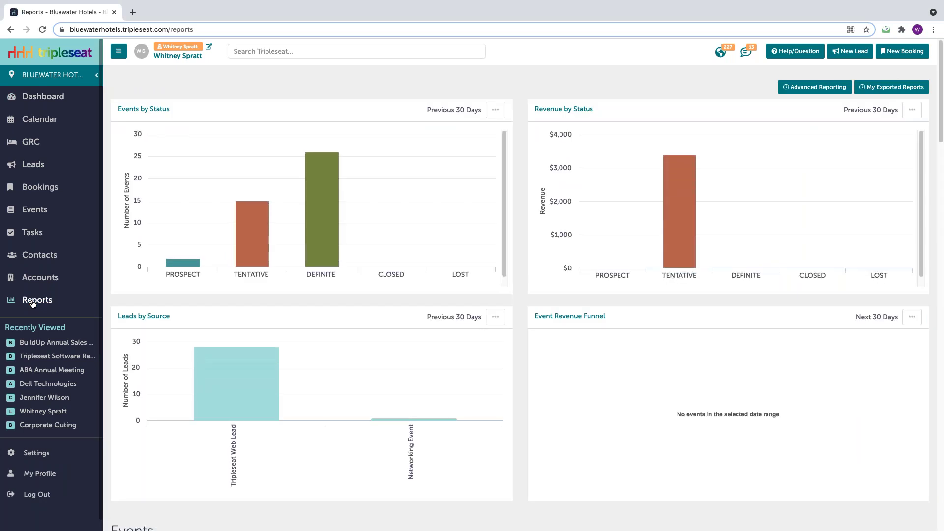
scroll(370, 294, down, 5)
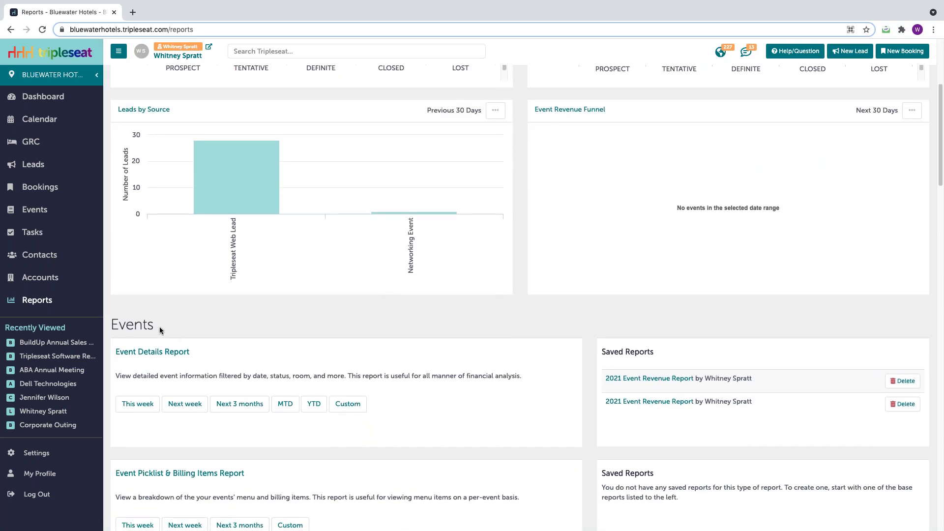
scroll(160, 328, down, 7)
scroll(160, 326, down, 12)
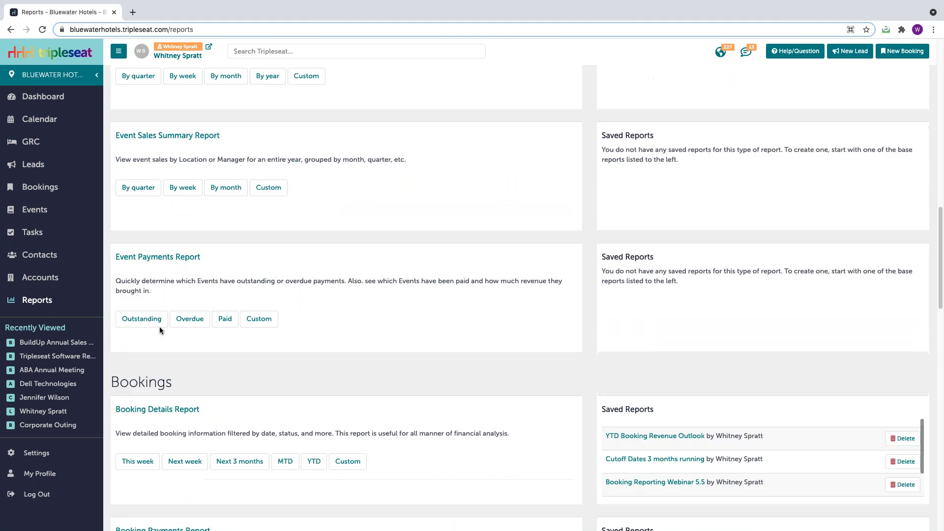
scroll(159, 326, down, 6)
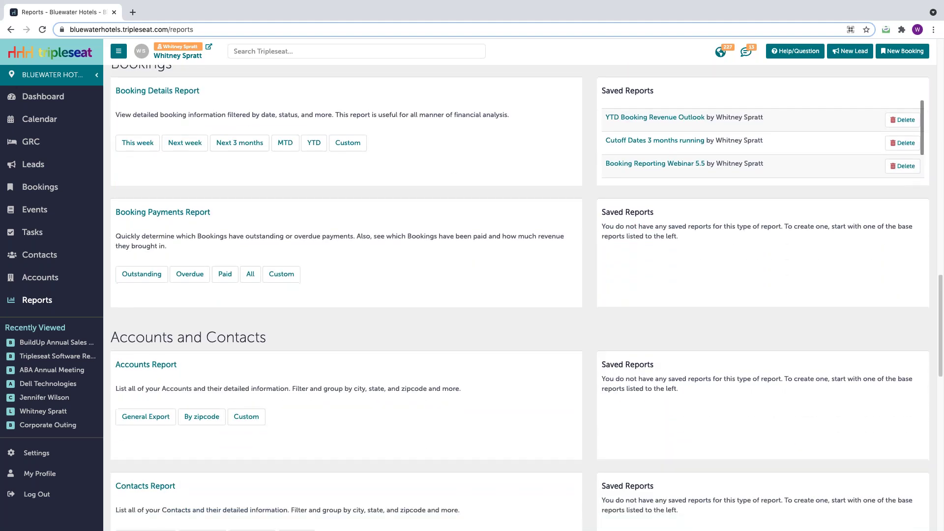
scroll(159, 326, down, 7)
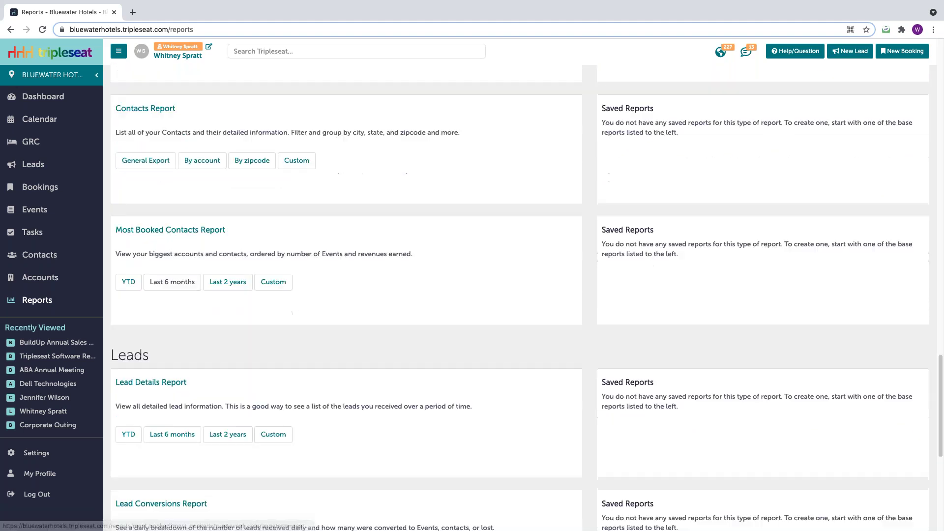
scroll(159, 327, down, 2)
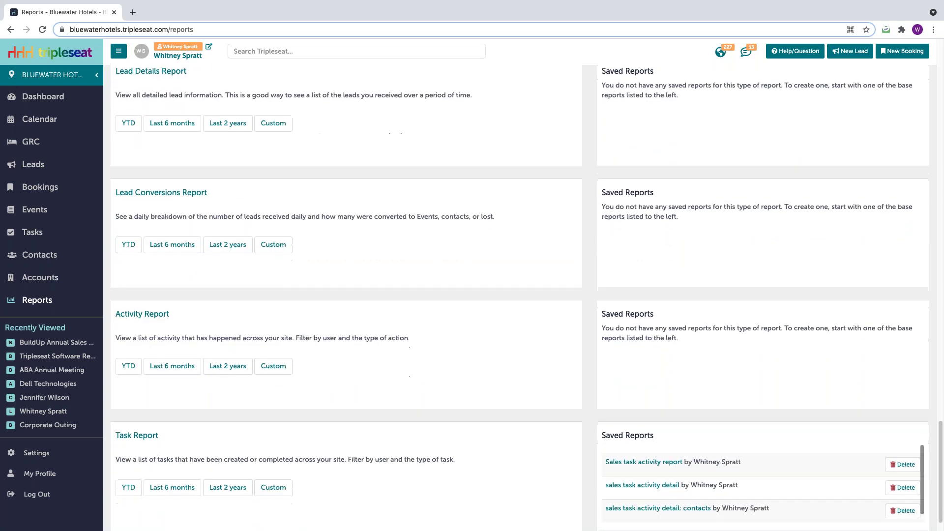
scroll(159, 327, up, 14)
scroll(159, 326, up, 15)
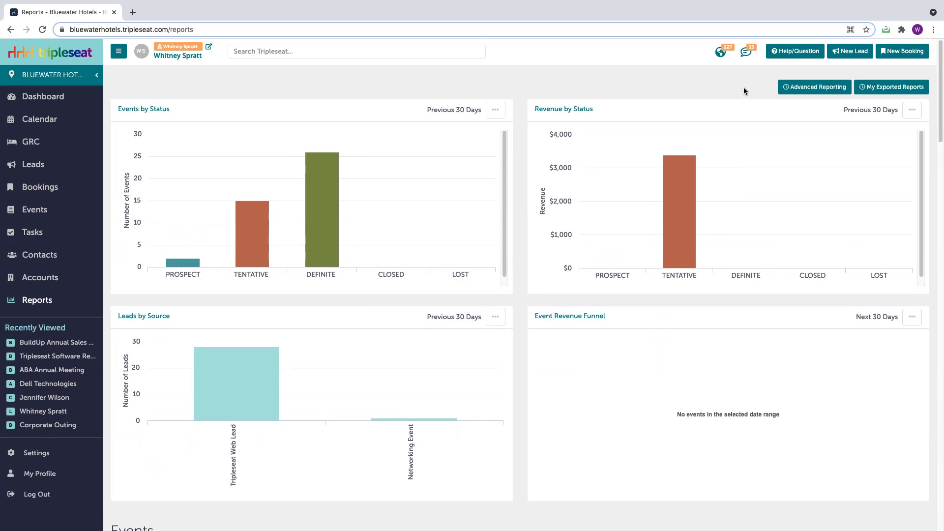
Open Advanced Reporting and look through its list of available event, booking and sales reports
click(803, 91)
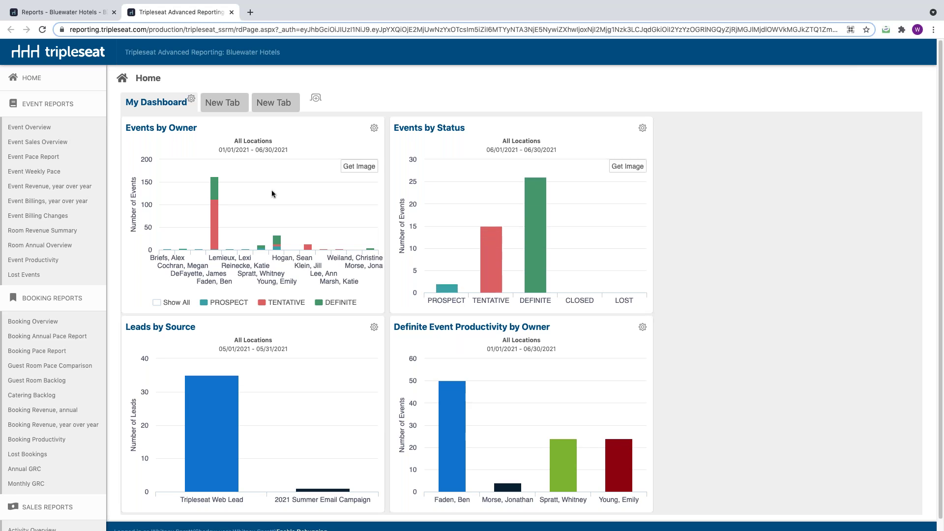
scroll(52, 295, down, 4)
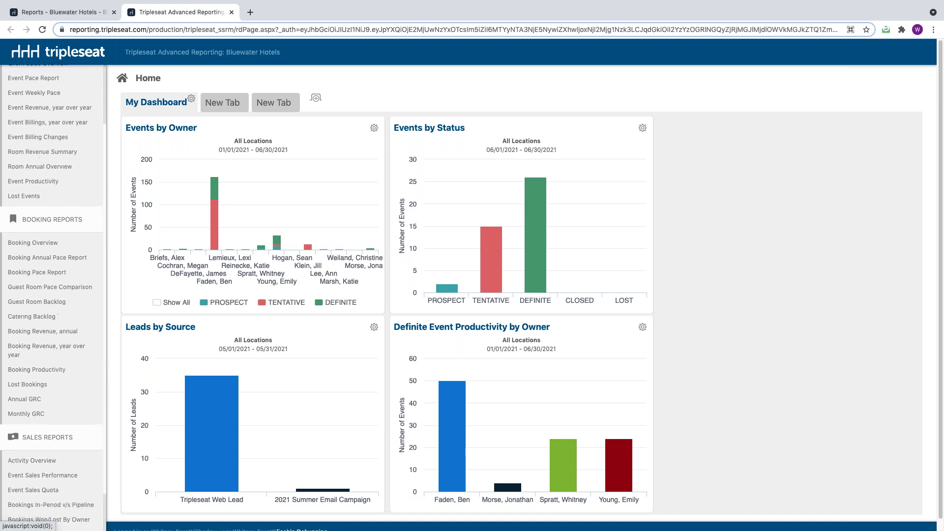
scroll(52, 295, up, 4)
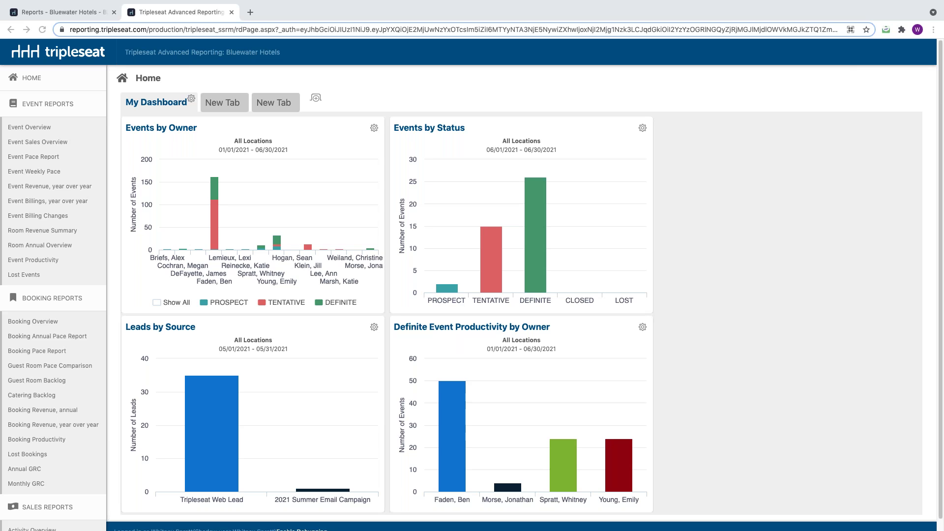
Open the Event Overview report and examine its date range, Status column and report options
click(41, 127)
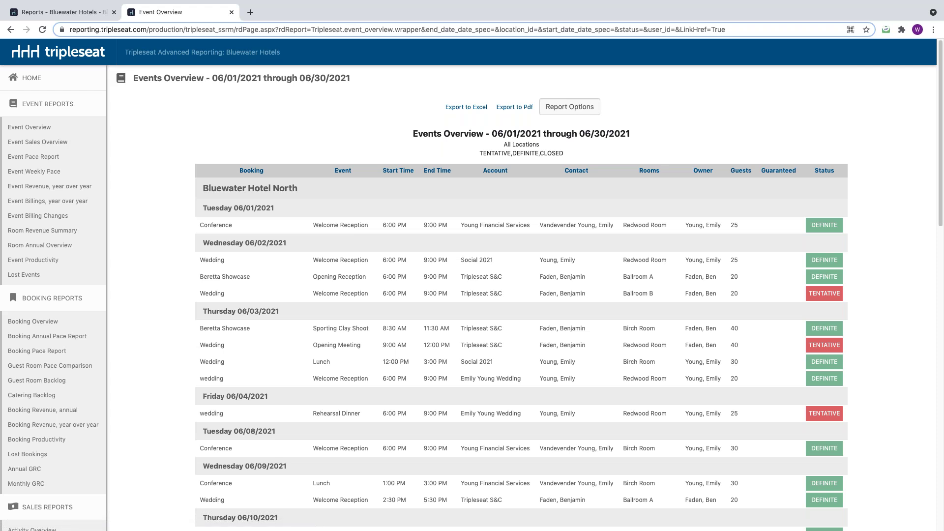
drag(492, 133, 616, 133)
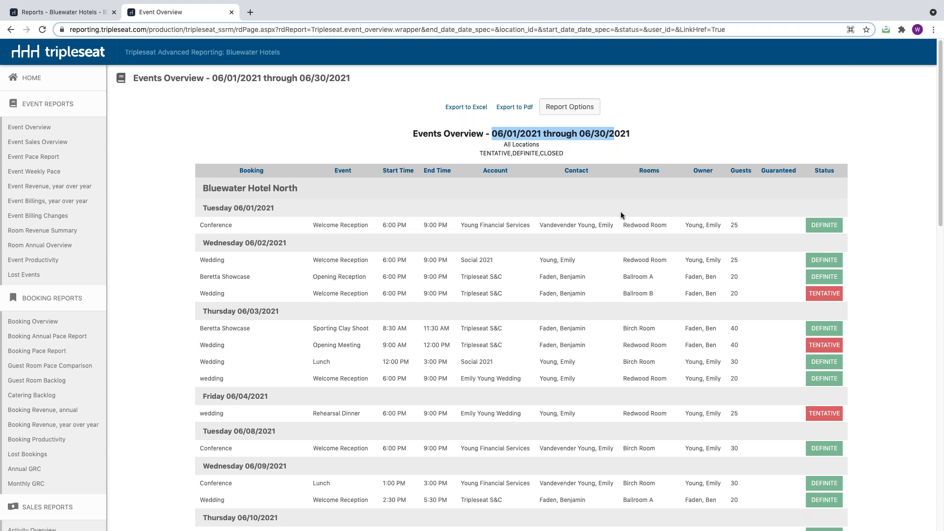
drag(815, 170, 845, 171)
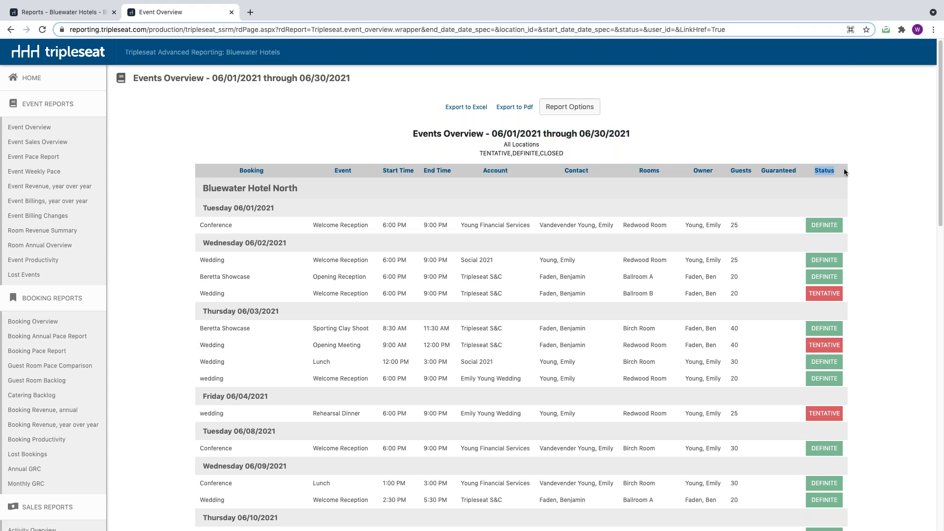
click(567, 112)
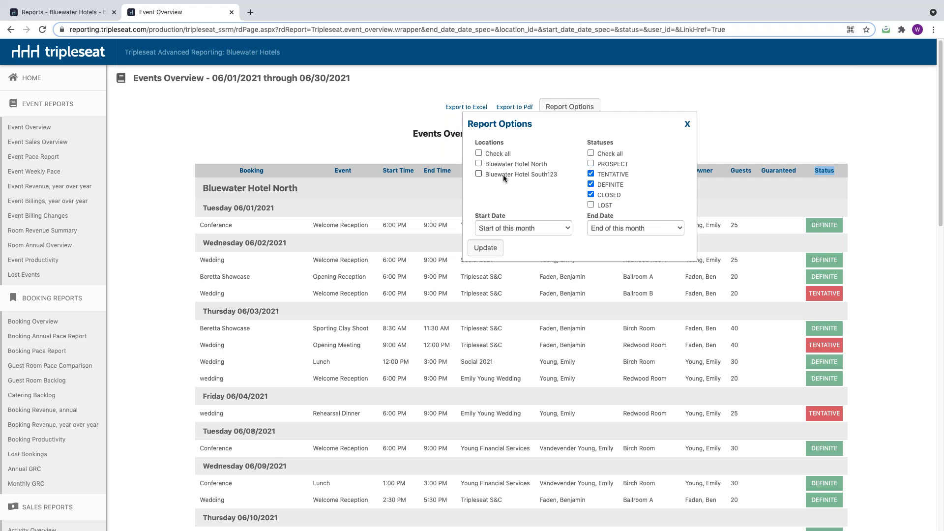
click(687, 124)
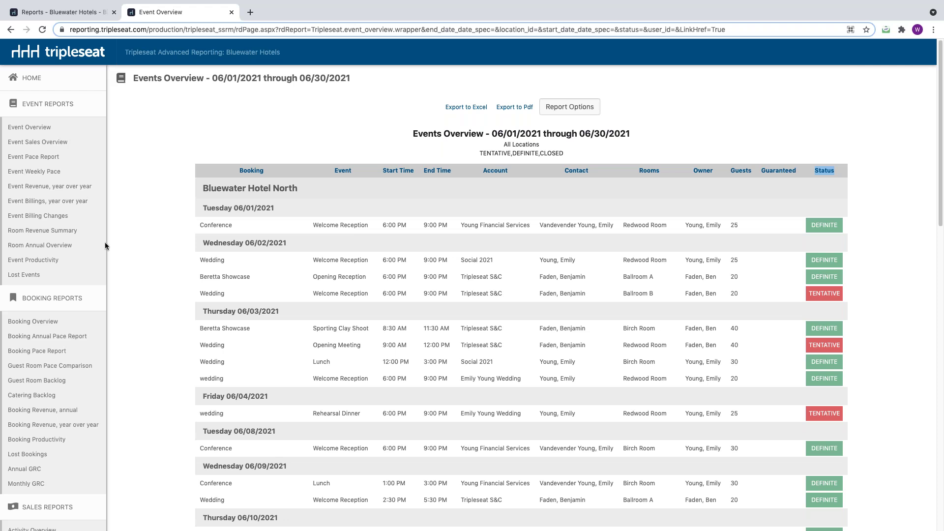
Open the Booking Overview report and examine its room and event revenue columns and report options
click(33, 321)
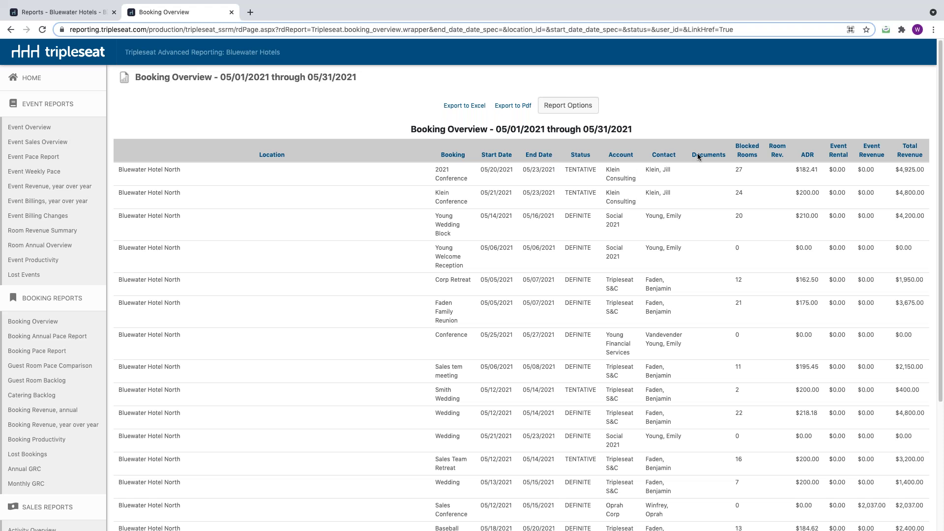
drag(730, 142, 799, 155)
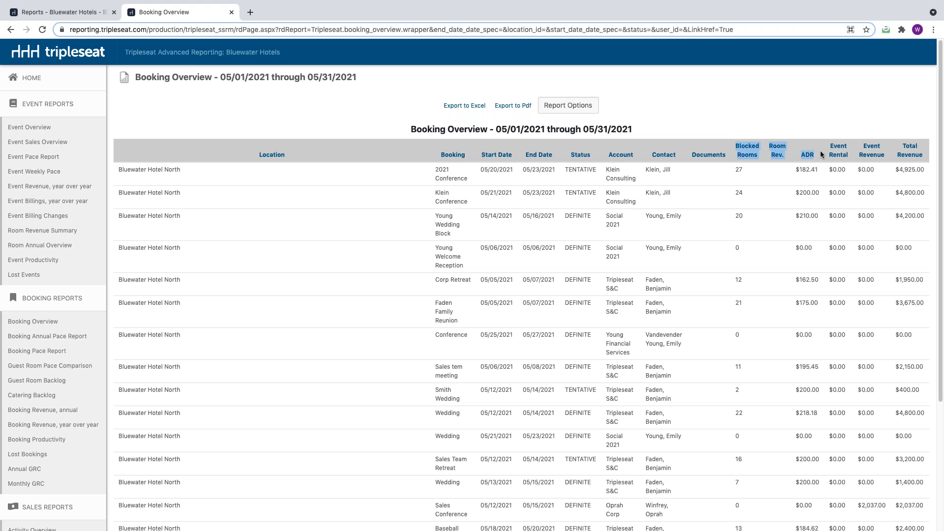
drag(831, 146, 846, 152)
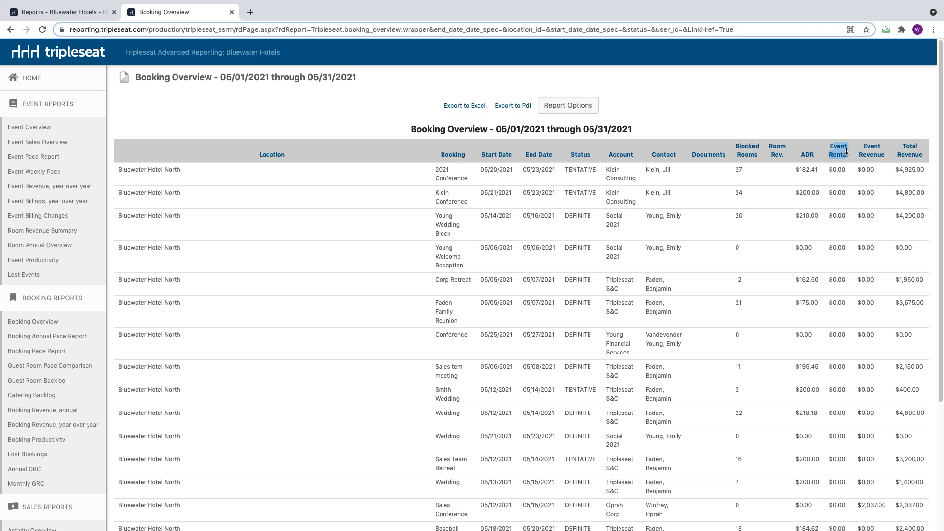
drag(863, 145, 876, 158)
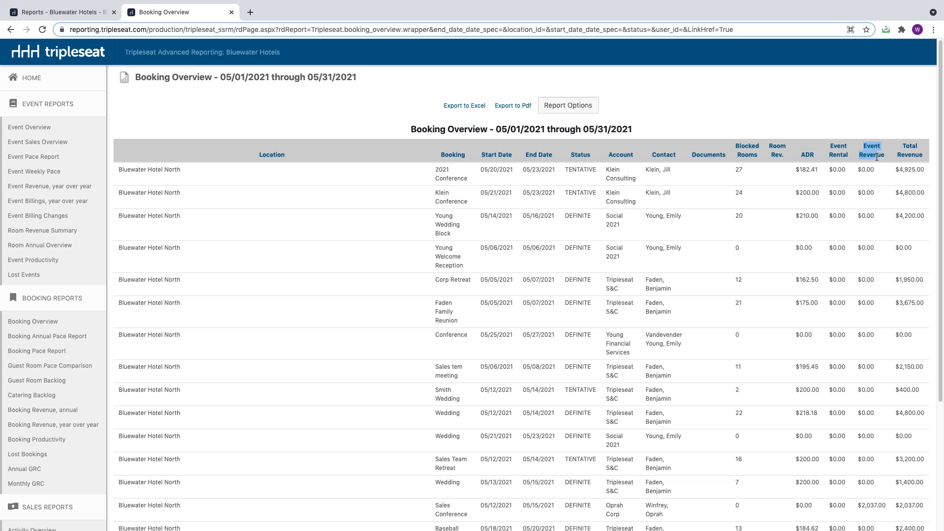
drag(876, 158, 867, 154)
click(556, 109)
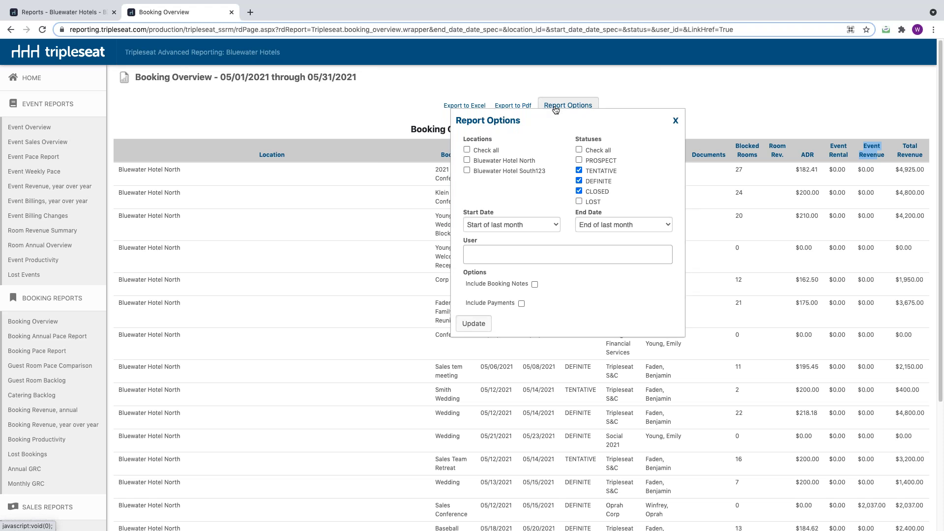
click(676, 120)
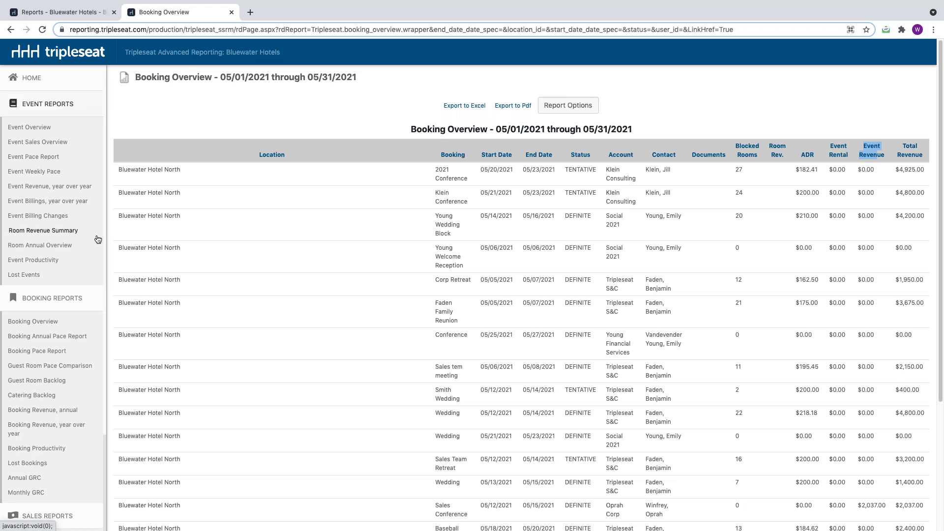
Open the Booking Productivity report's options and choose Owner as the primary grouping
click(50, 449)
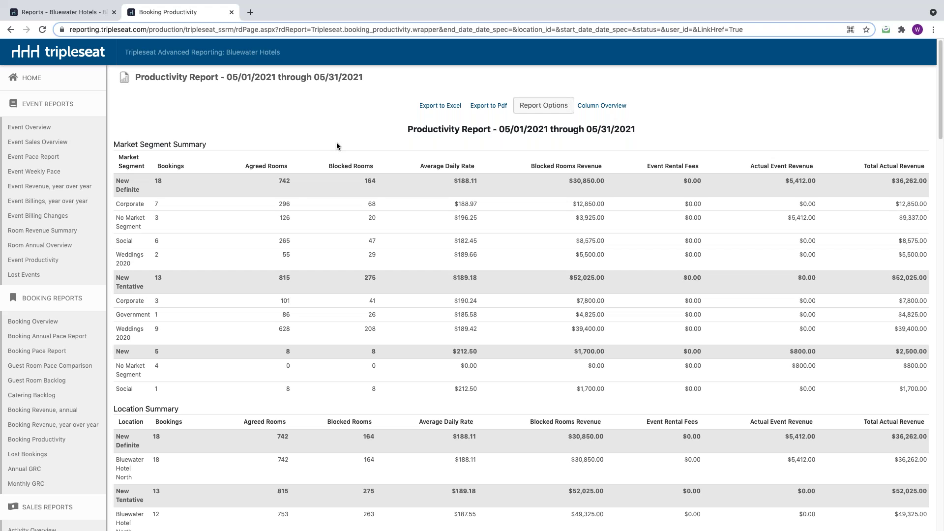
click(551, 110)
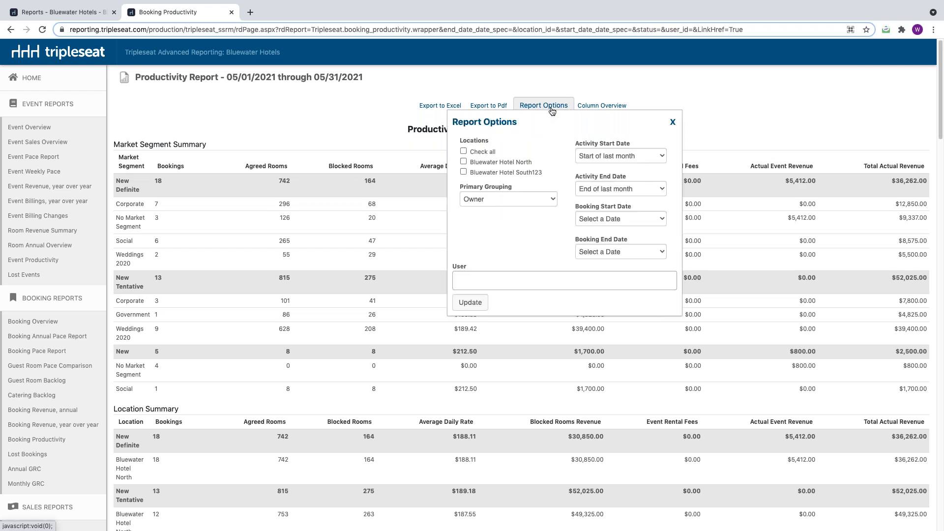
click(548, 199)
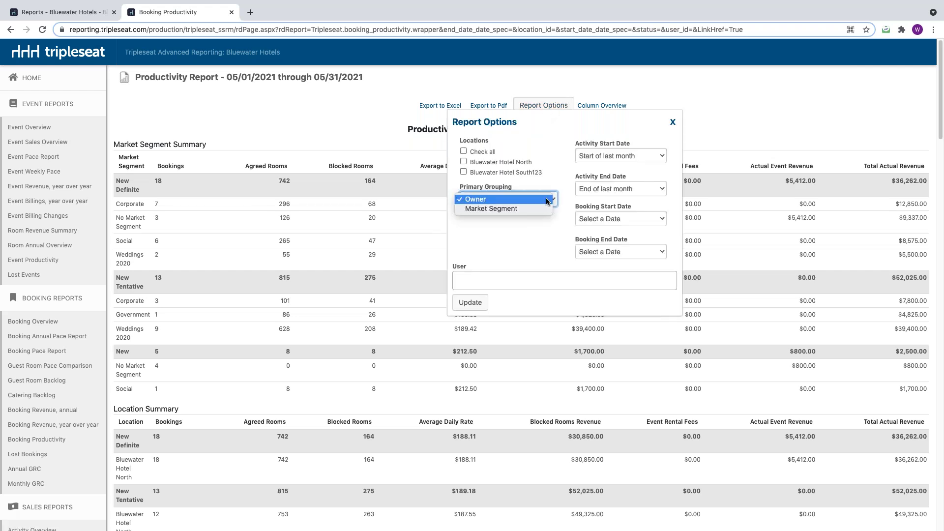
click(547, 200)
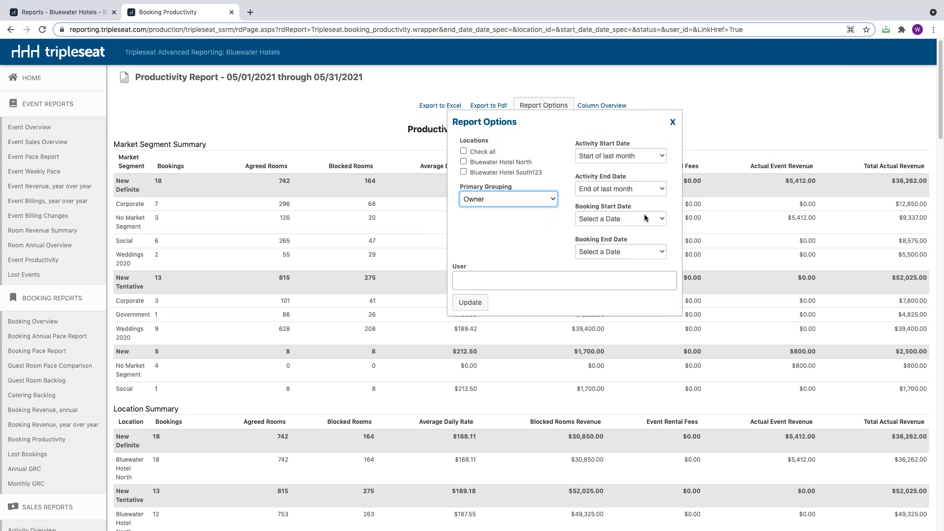
Set the activity date range from Start of this month to End of this month
click(656, 157)
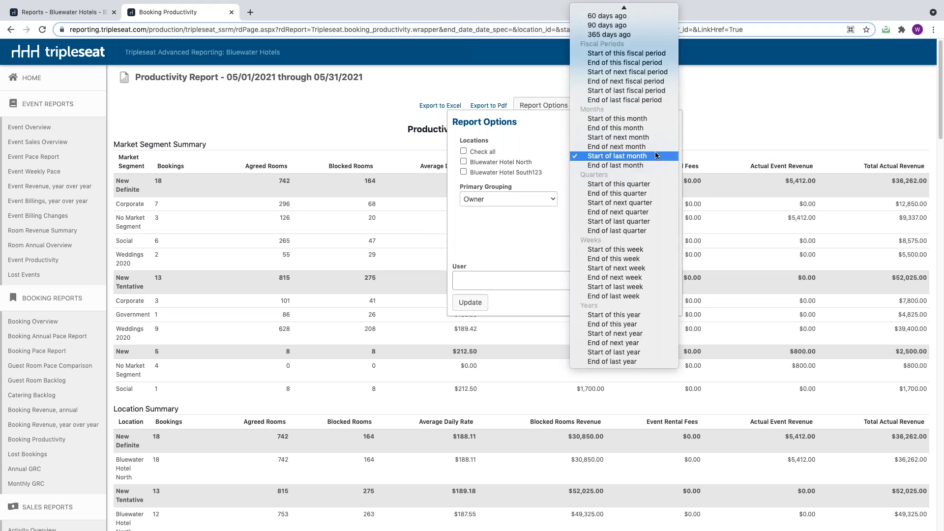
click(639, 119)
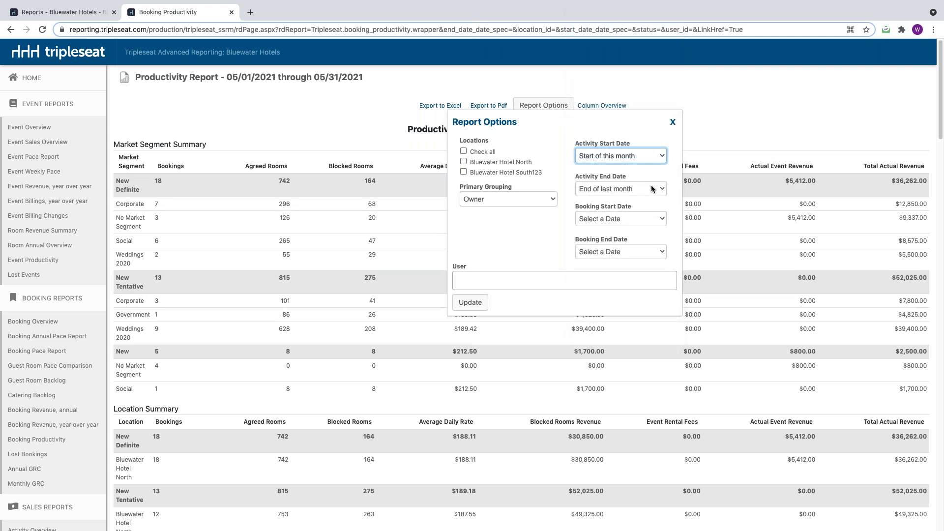
click(653, 189)
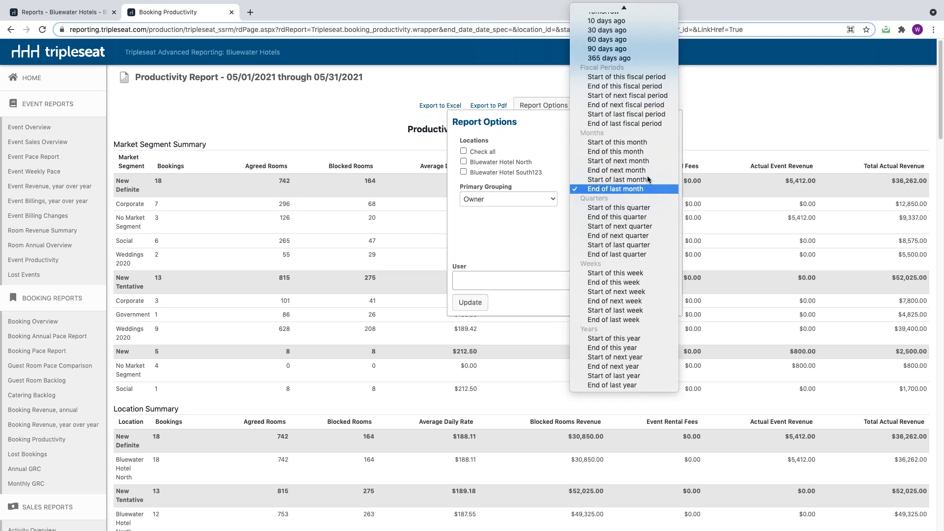
click(639, 151)
Set the booking date range from Start of next year to End of next year and update the report
click(647, 223)
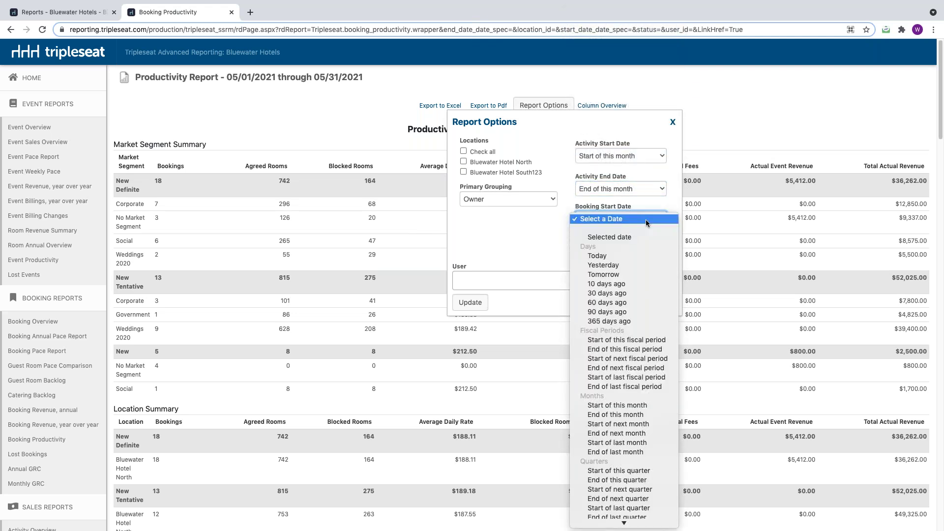
scroll(664, 435, down, 3)
scroll(664, 436, down, 3)
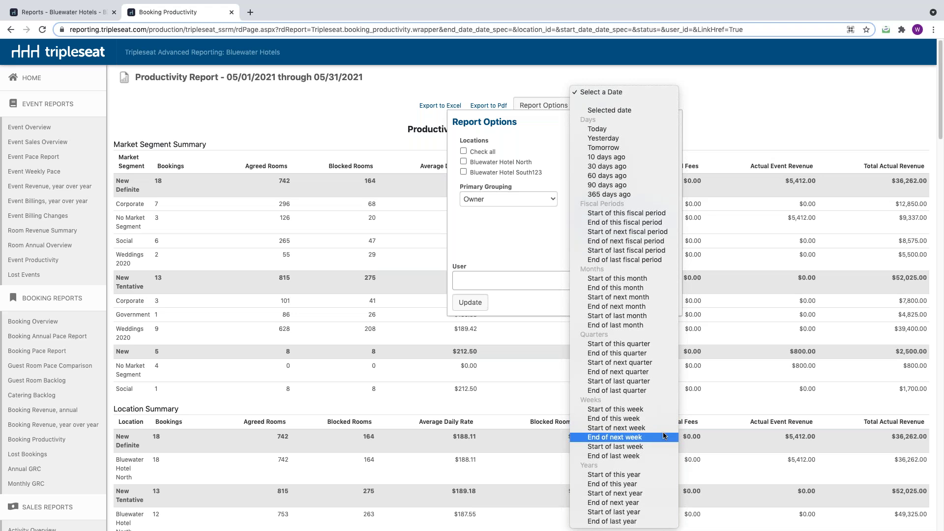
click(652, 492)
click(645, 251)
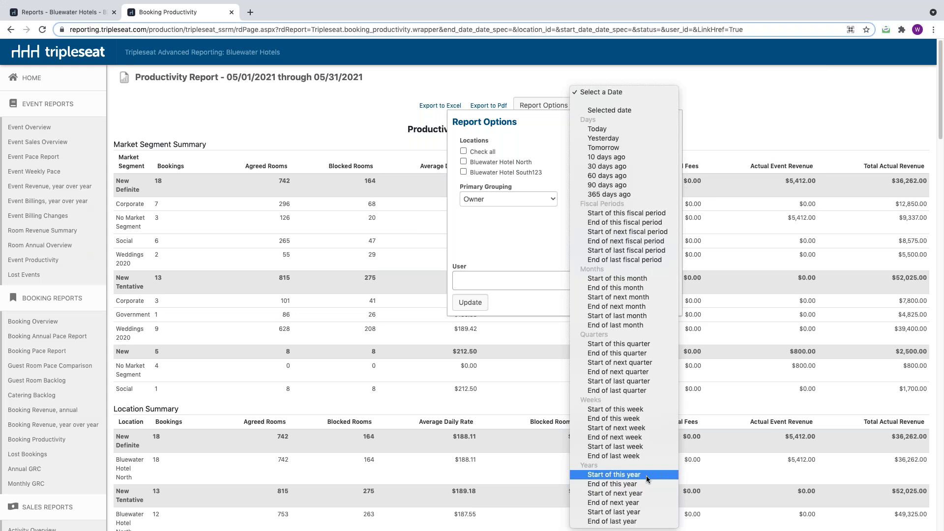
click(641, 503)
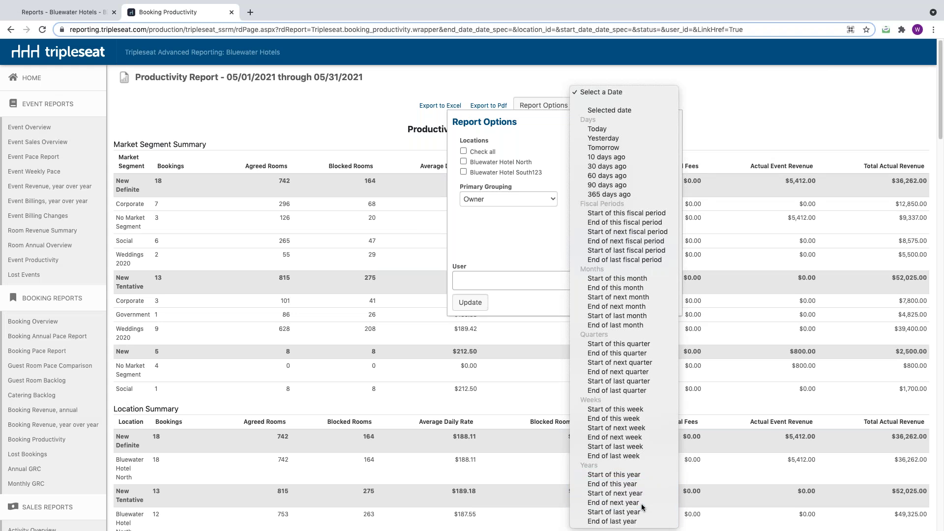
click(470, 302)
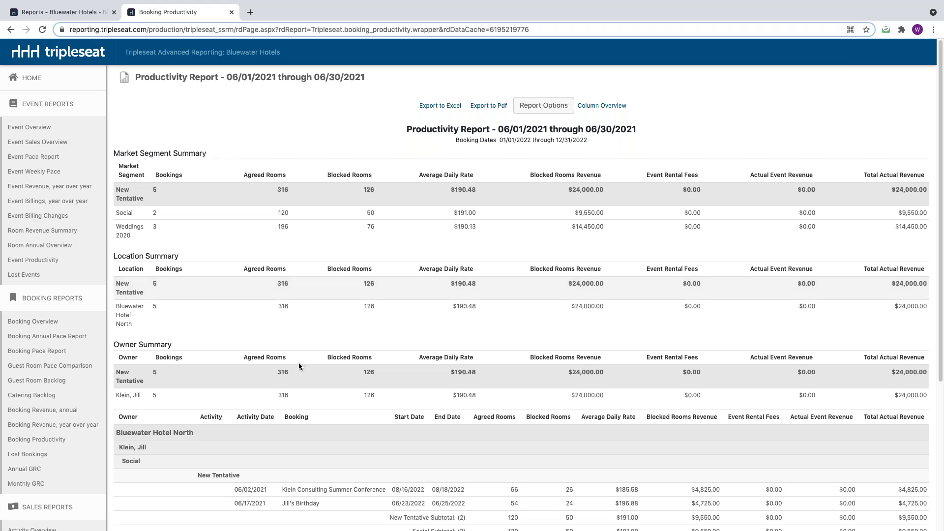
Examine the productivity report's owner breakdown, including the Social and Weddings 2020 market segments
scroll(299, 363, down, 3)
scroll(299, 366, down, 2)
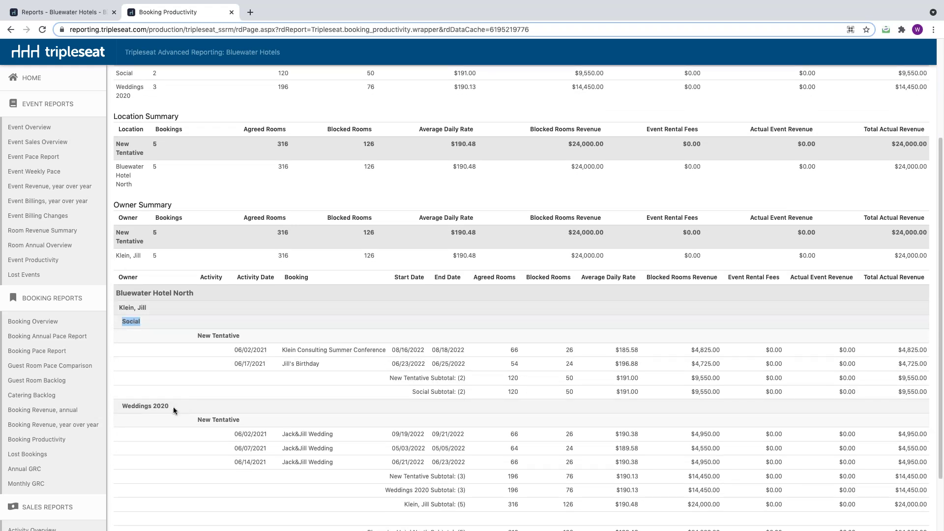
drag(174, 406, 128, 407)
scroll(217, 399, down, 2)
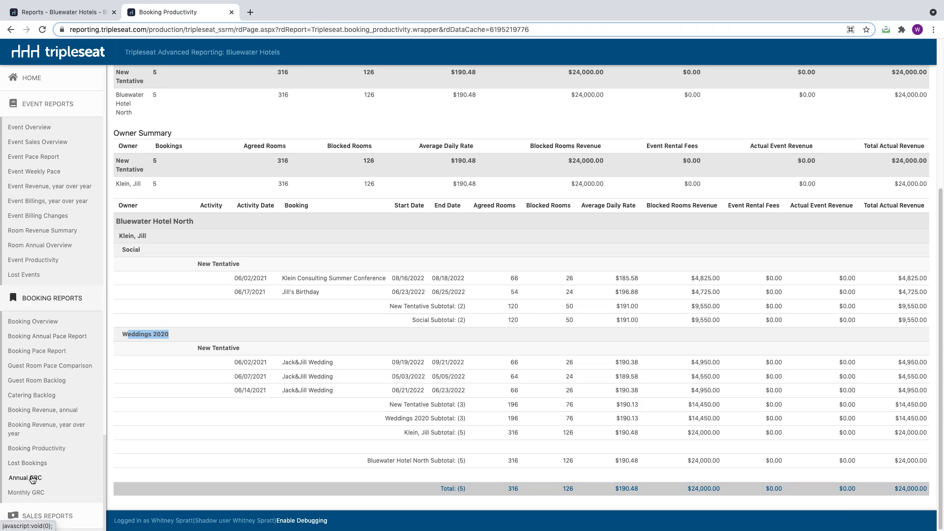
Open the Monthly GRC report, view its Show choices, and update the report for Blocked rooms
click(25, 493)
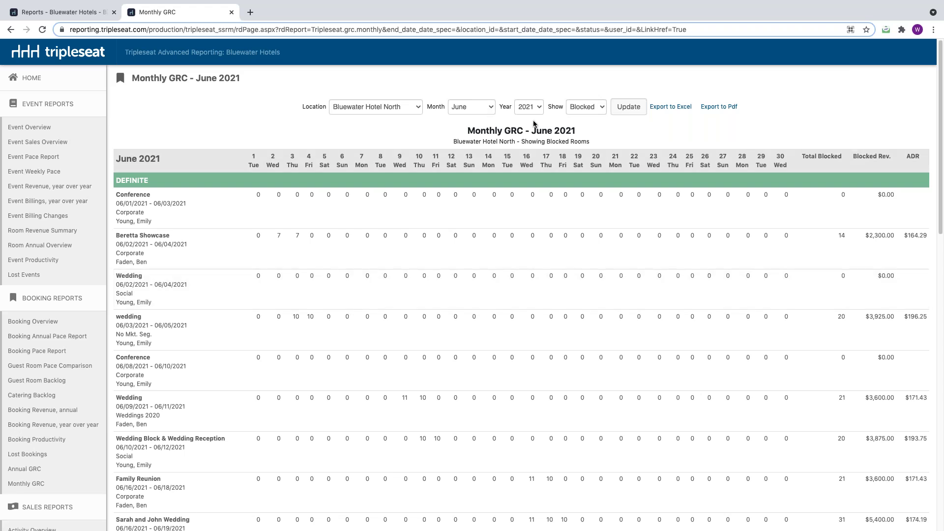
click(603, 111)
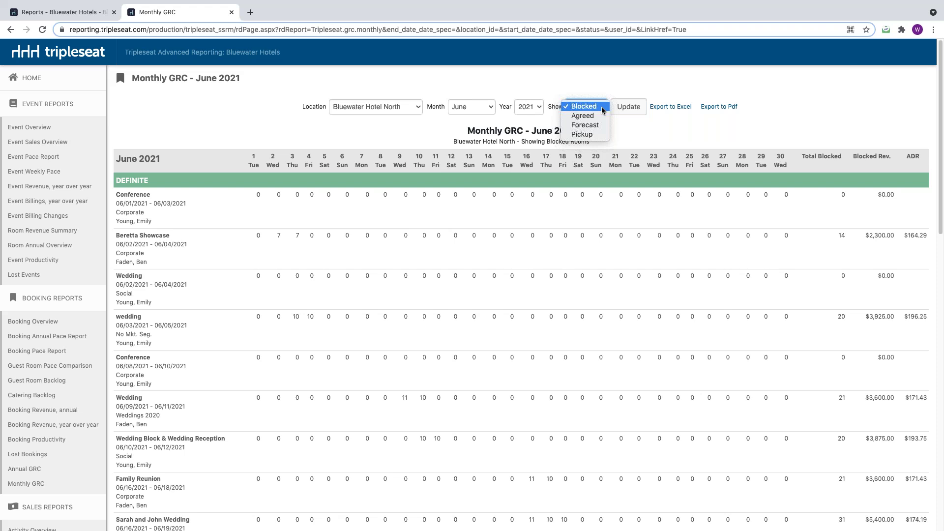
click(629, 107)
click(629, 107)
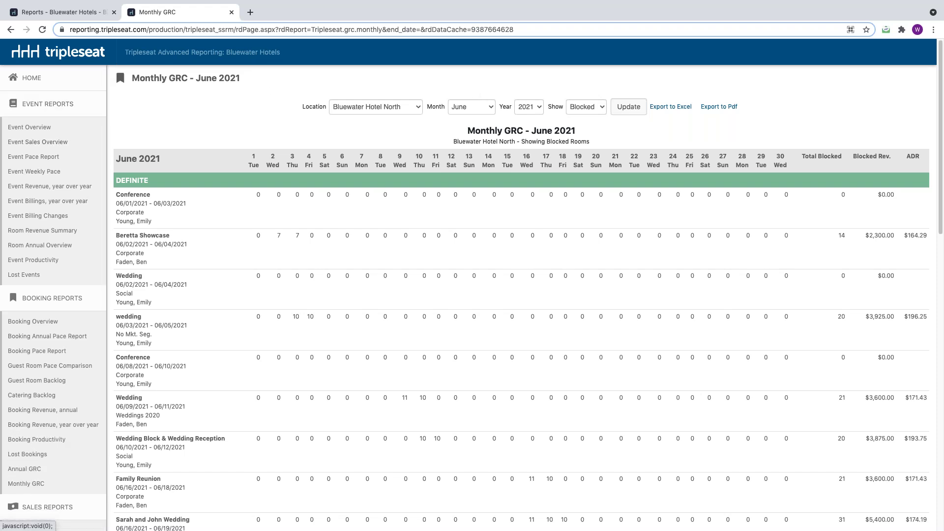
Run the Activity Overview sales report from Start of this year to End of this year
scroll(57, 348, down, 1)
scroll(57, 348, down, 3)
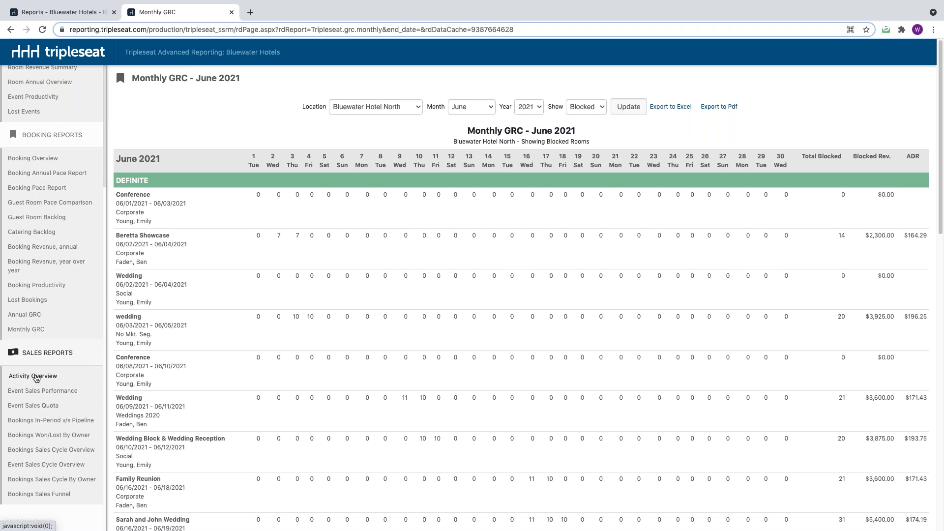
click(36, 377)
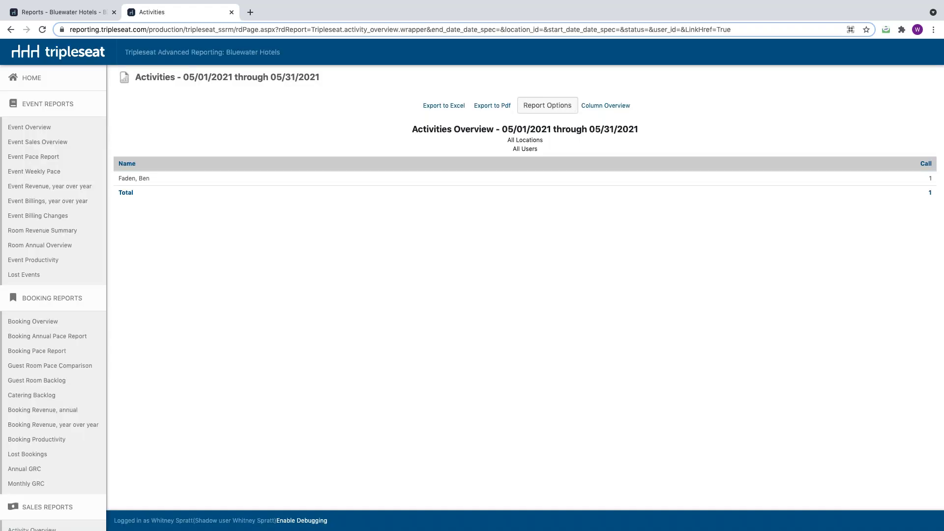
click(557, 106)
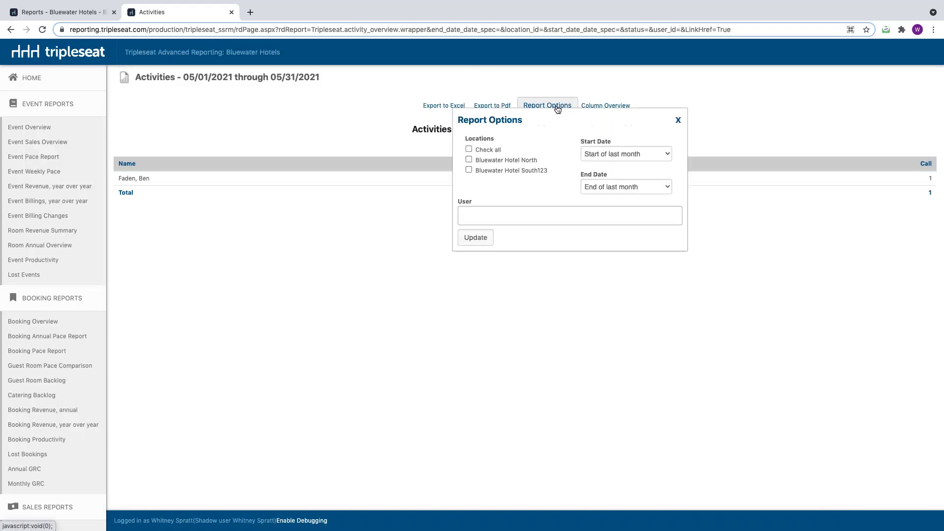
click(650, 154)
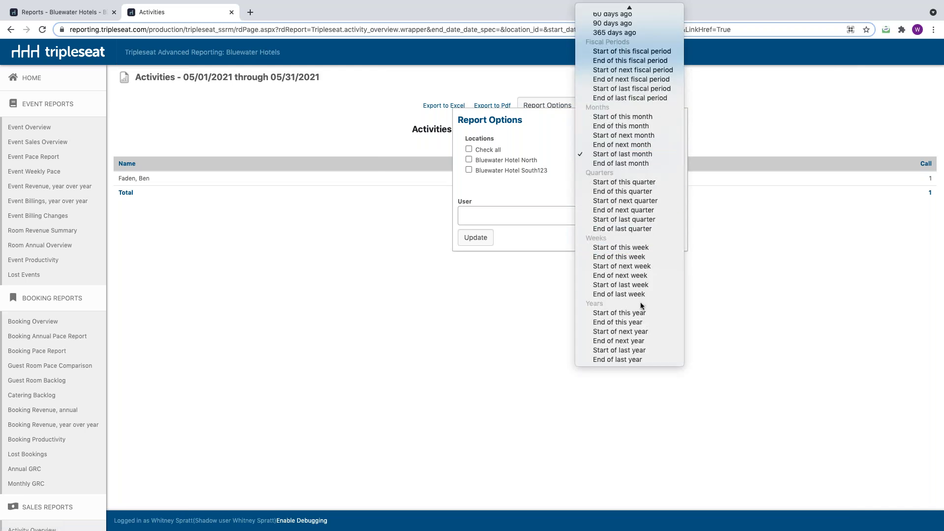
click(621, 312)
click(625, 187)
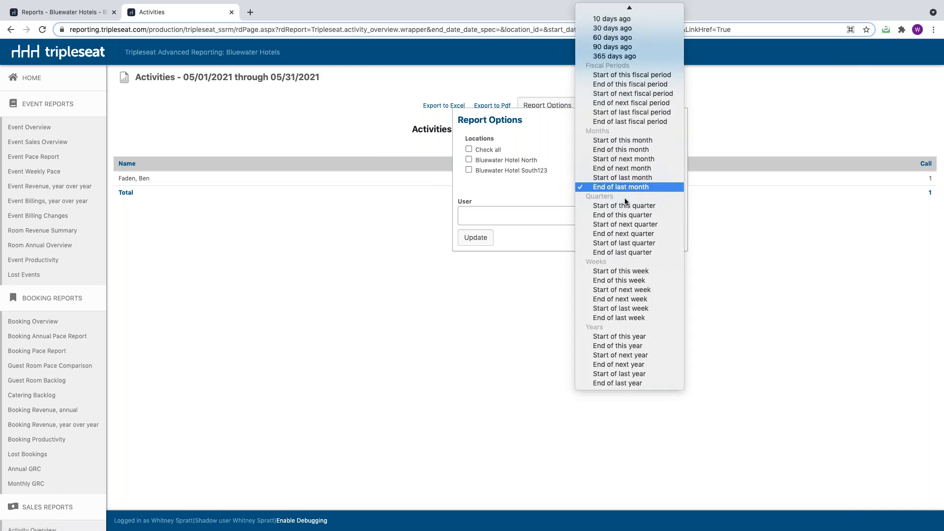
click(621, 346)
click(475, 237)
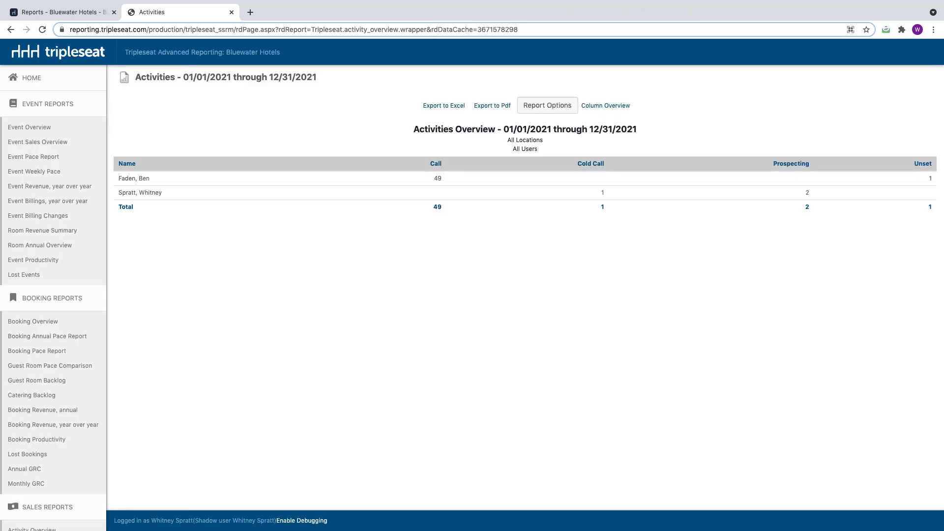
Examine the activities overview by user and by the Call, Cold Call and Prospecting activity types
drag(154, 179, 117, 179)
drag(446, 164, 423, 163)
click(610, 166)
drag(817, 164, 765, 164)
click(442, 163)
Return to the main Tripleseat site and open the customizable dropdowns in the general preferences settings
click(80, 12)
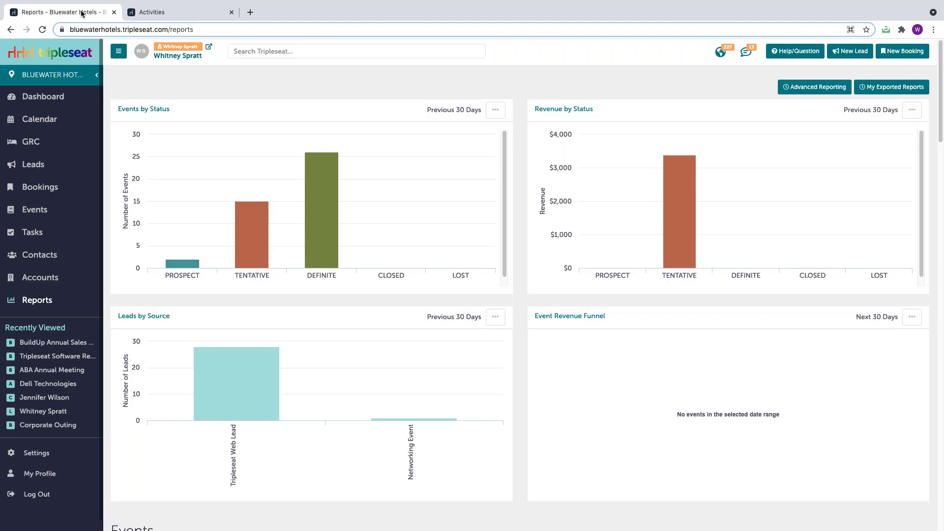
click(40, 454)
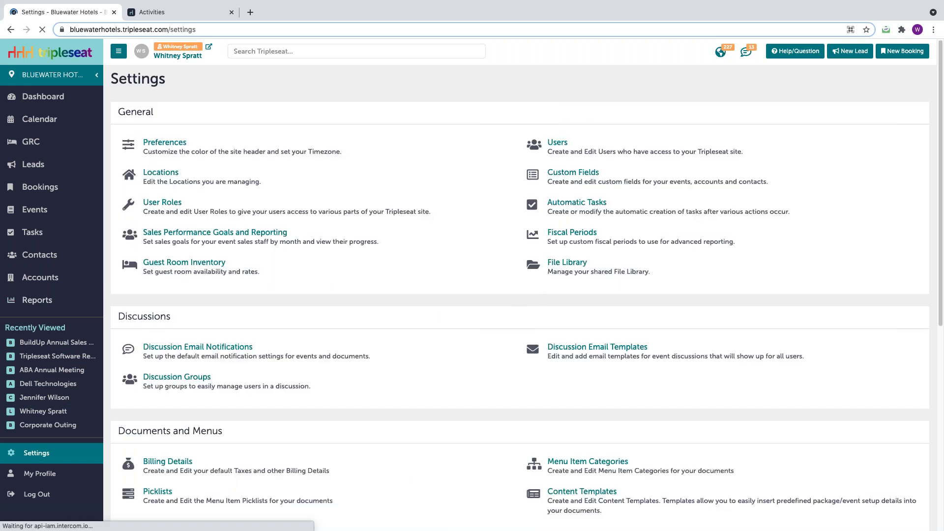
click(174, 156)
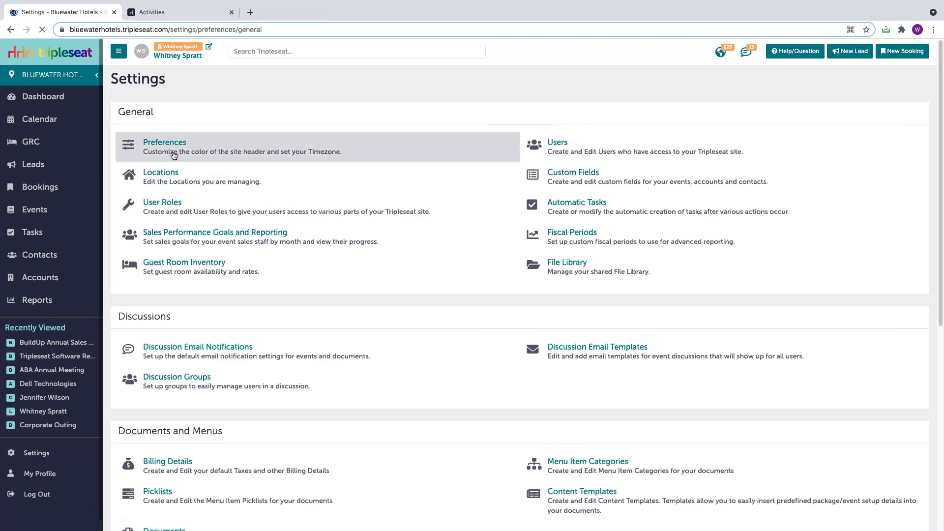
click(208, 113)
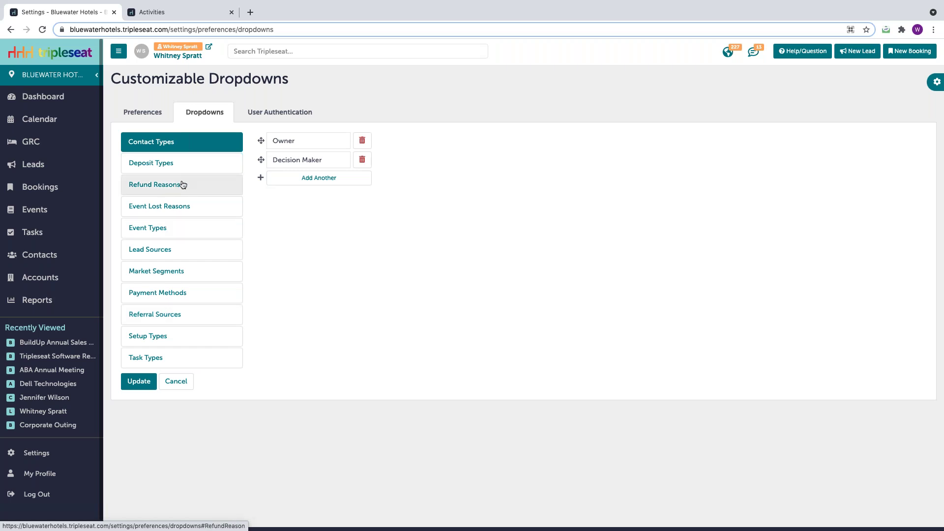
Review the dropdown values for Market Segments, Event Lost Reasons and Task Types, including the Prospecting task type
click(191, 276)
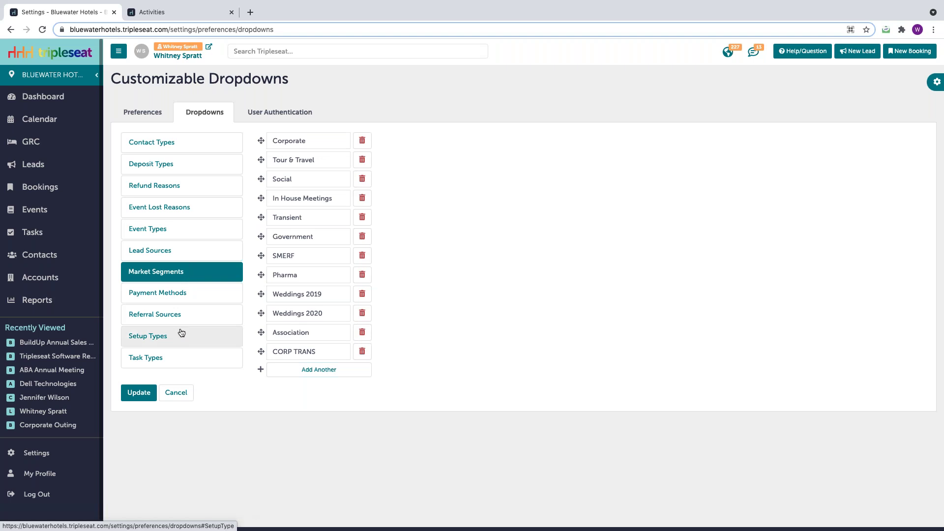
click(179, 213)
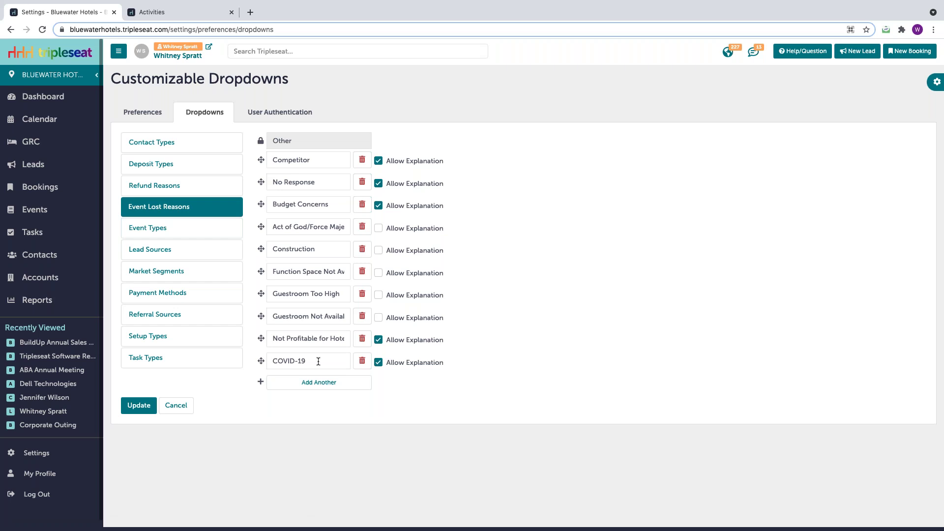
click(152, 363)
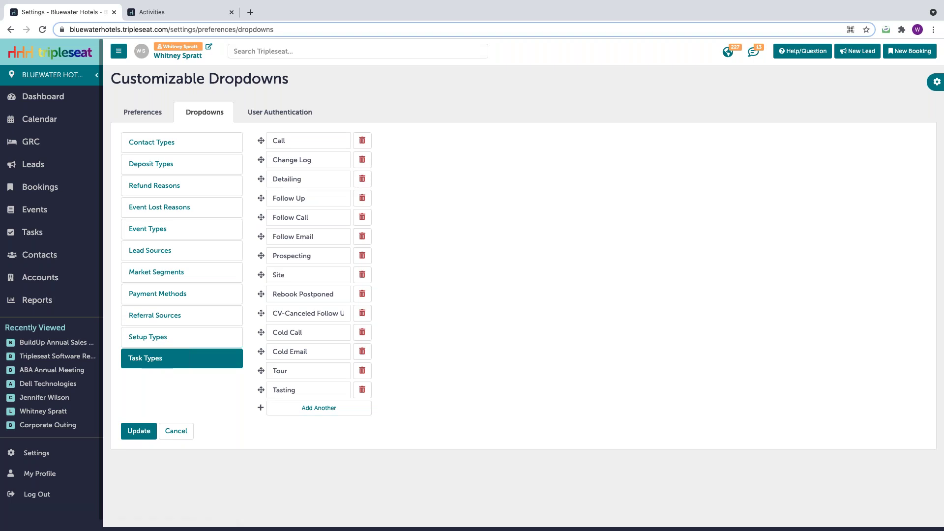
double_click(294, 257)
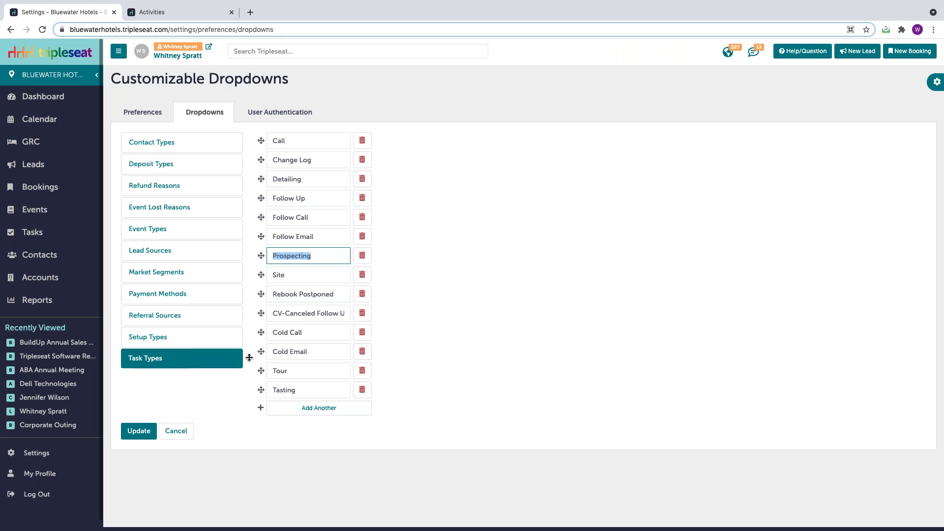
mouse_move(85, 392)
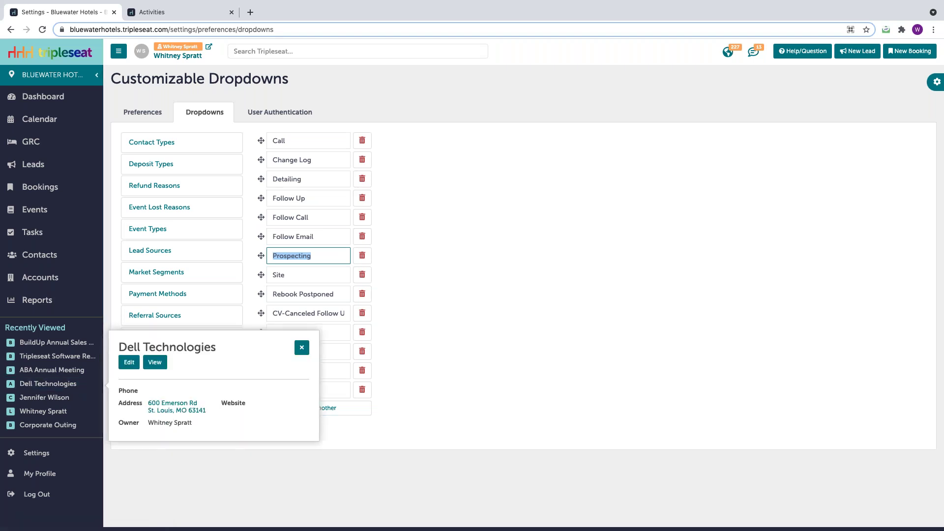
Start a new booking with Bluewater Hotel North as the primary location
click(33, 299)
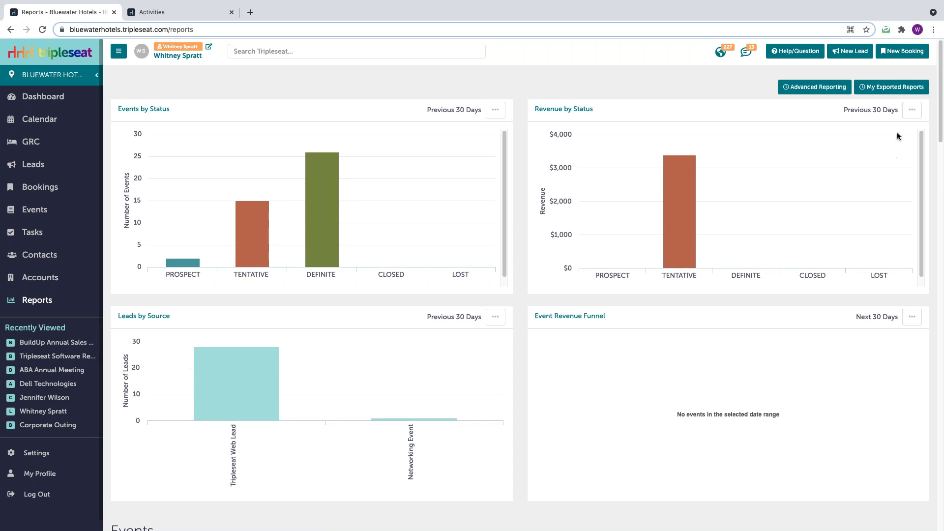
click(903, 56)
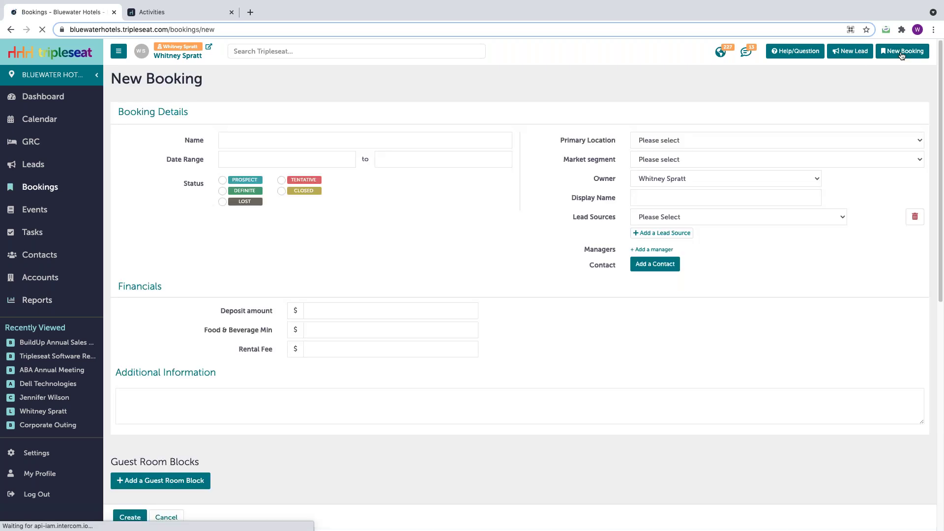
click(691, 137)
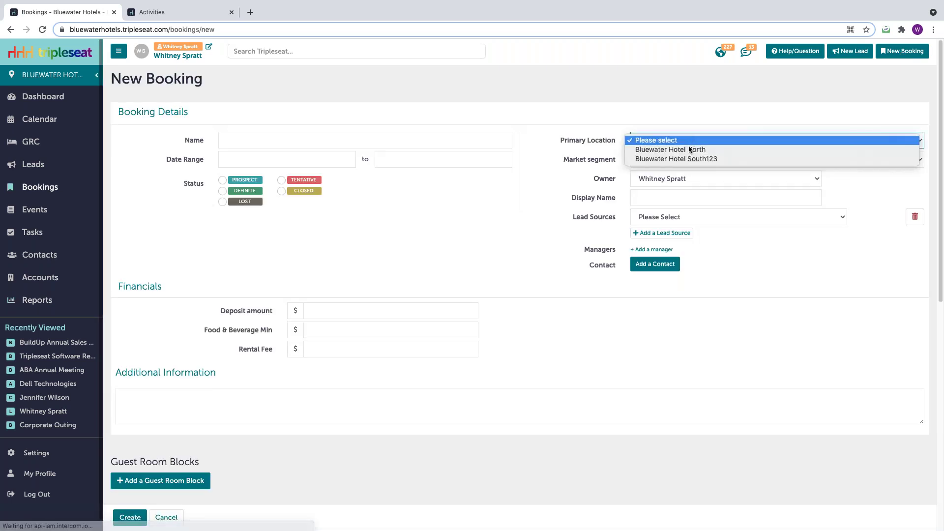
click(688, 149)
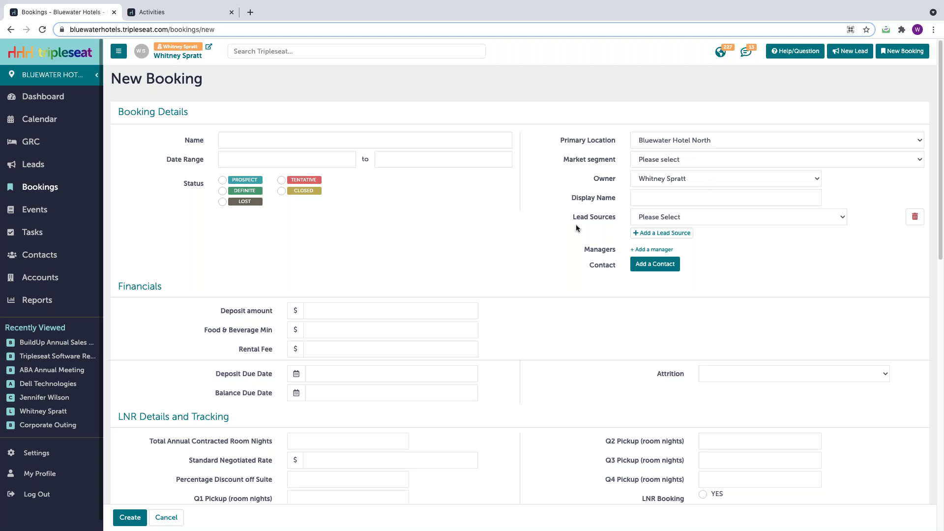
Add a guest room block to the new booking and review the fields of its Event section
scroll(501, 226, down, 6)
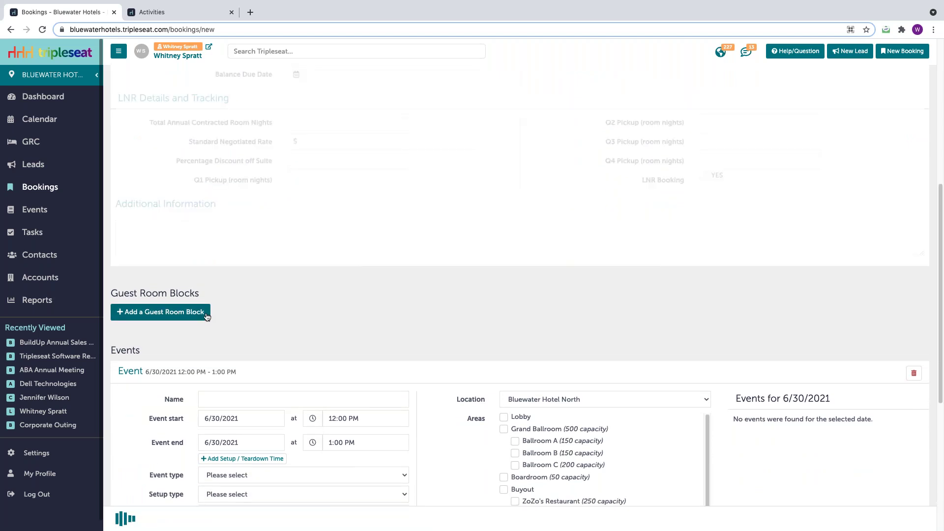
click(206, 313)
drag(145, 258, 119, 258)
scroll(154, 297, down, 3)
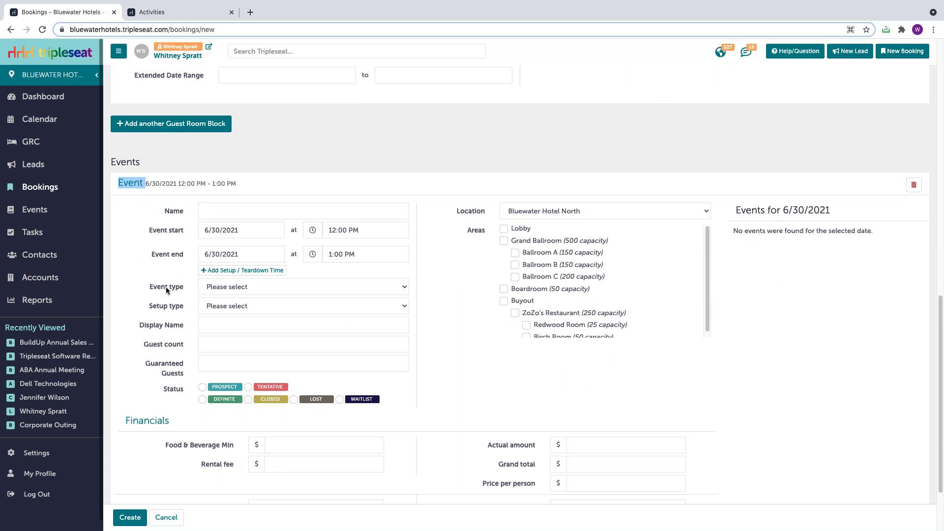
Review the new booking's Financials fields and its LNR Details and Tracking section
scroll(444, 218, up, 10)
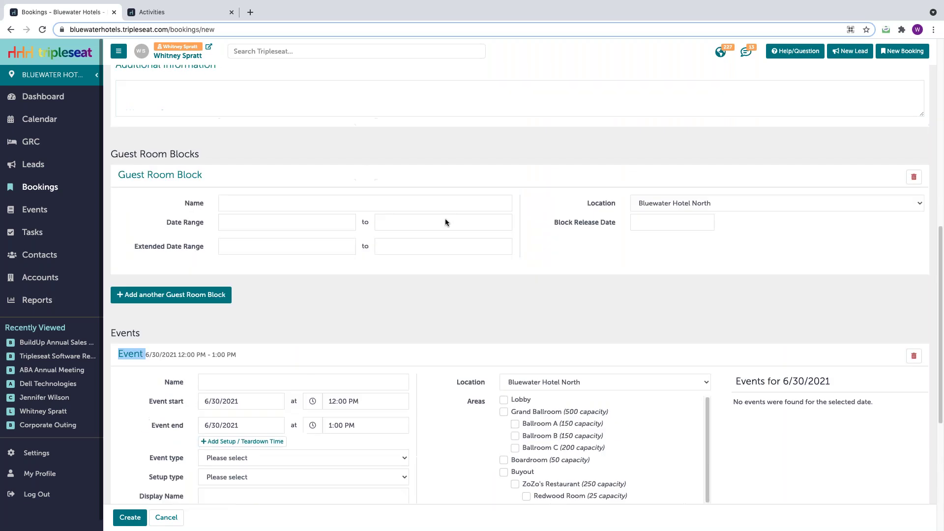
scroll(341, 243, up, 3)
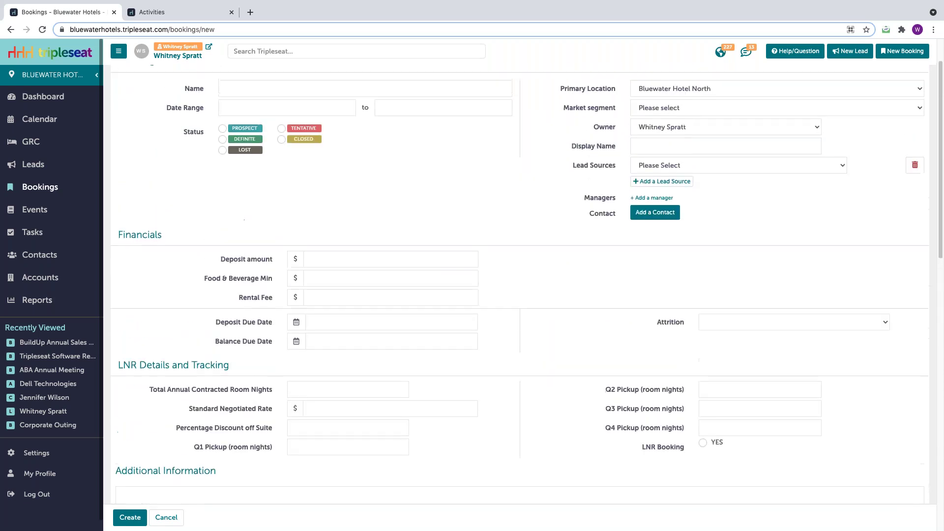
drag(273, 284, 220, 283)
drag(231, 388, 128, 390)
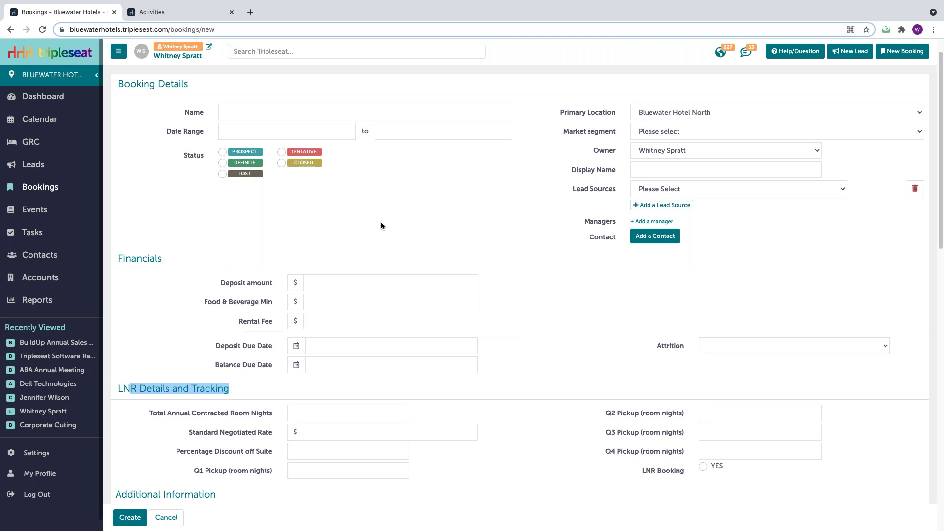
Leave the booking form for the Reports page and review its standard event, booking, account and contact reports, including the Booking Details Report
click(50, 303)
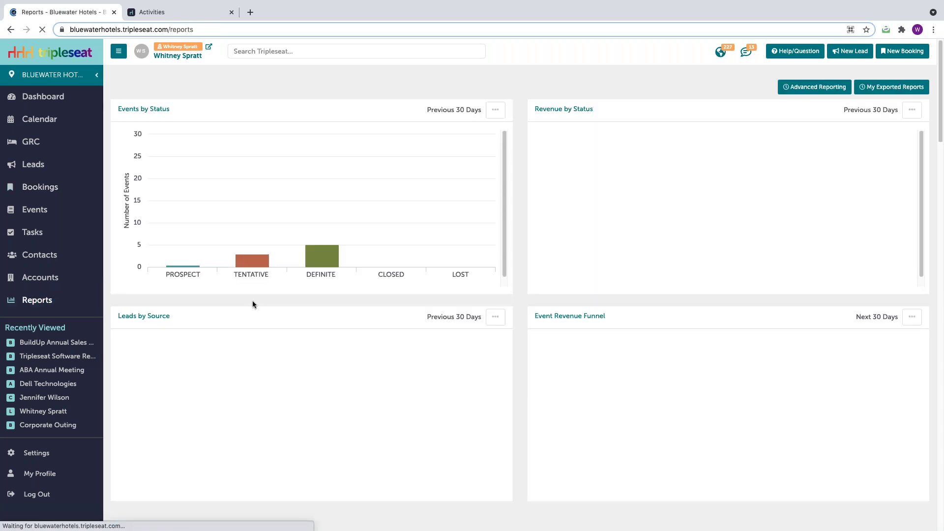
scroll(253, 302, down, 5)
scroll(252, 304, down, 4)
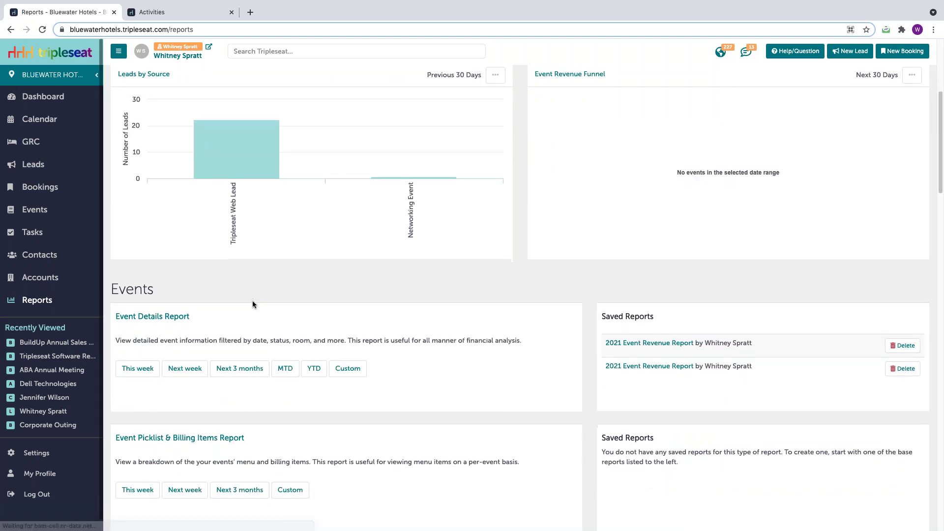
scroll(252, 299, down, 12)
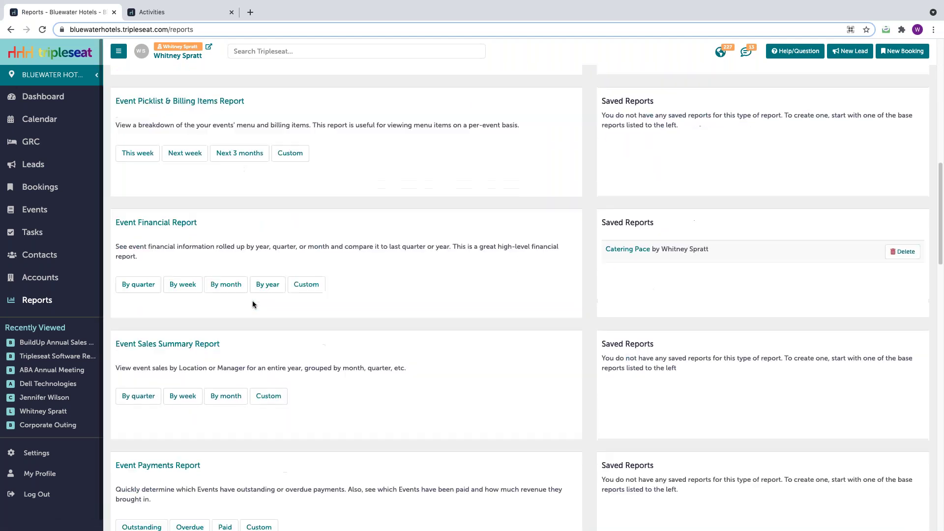
scroll(252, 300, down, 4)
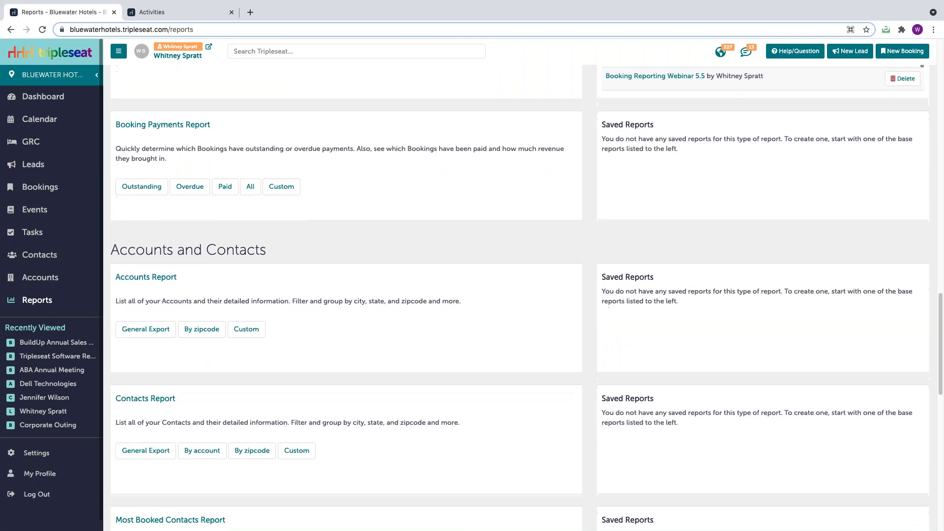
scroll(527, 298, up, 12)
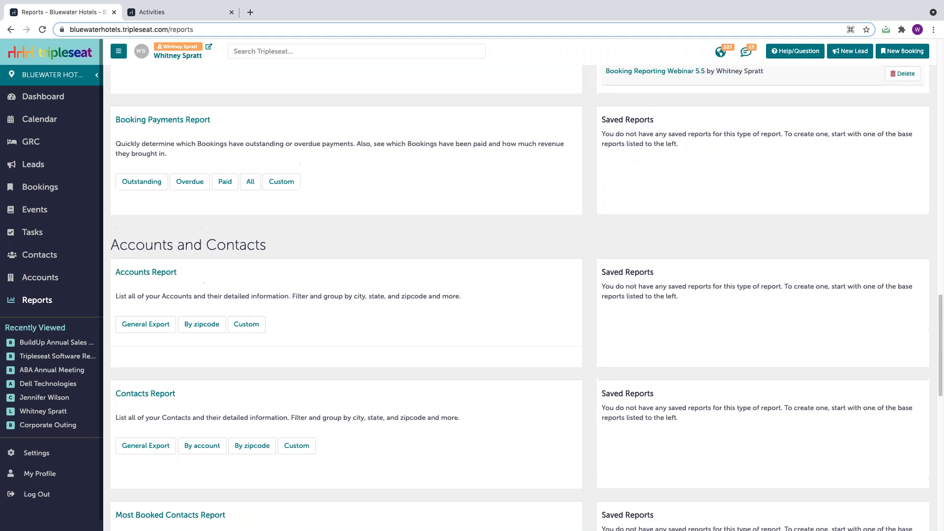
scroll(197, 408, down, 1)
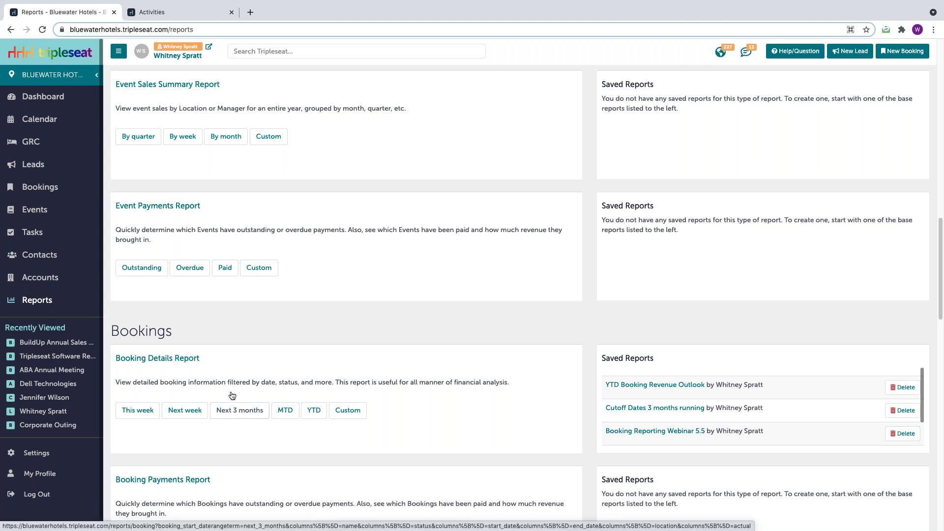
drag(207, 357, 115, 358)
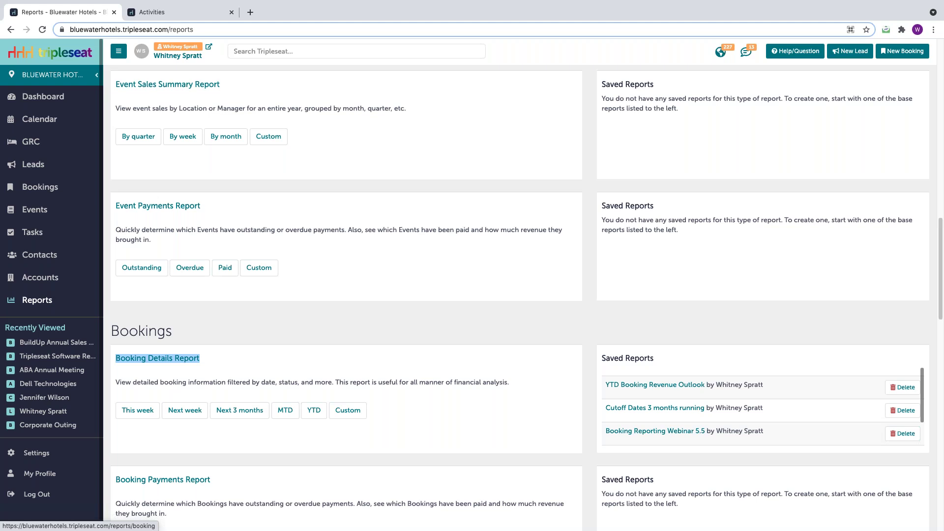
scroll(181, 335, up, 5)
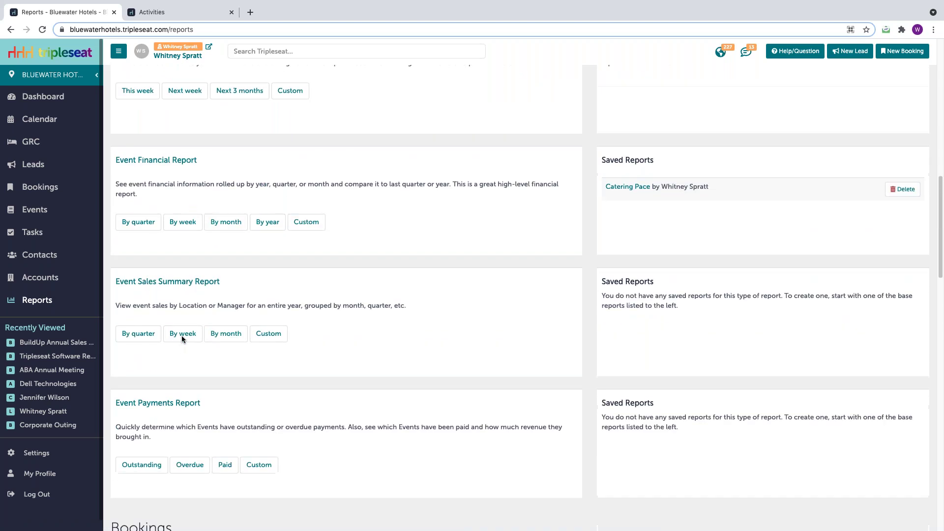
Find the Booking Details Report among the standard reports and run it for the next 3 months
scroll(182, 336, up, 9)
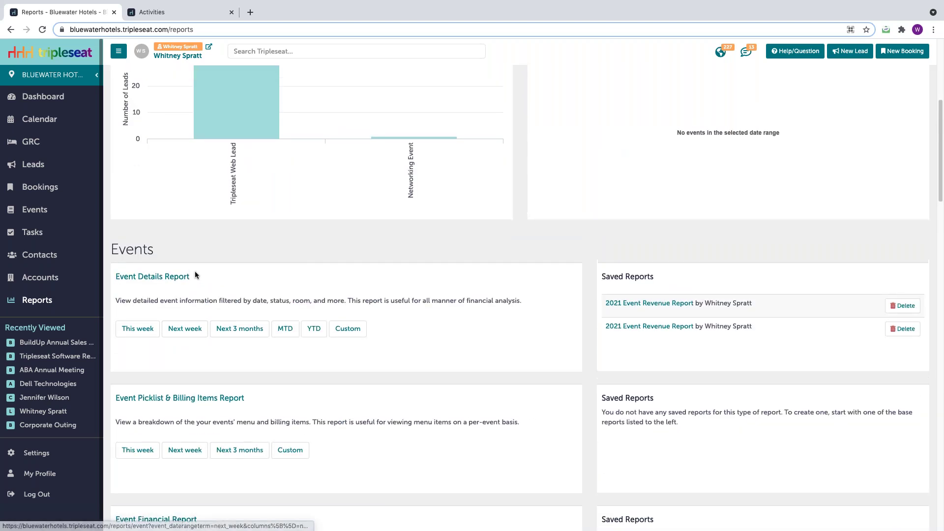
drag(189, 275, 117, 276)
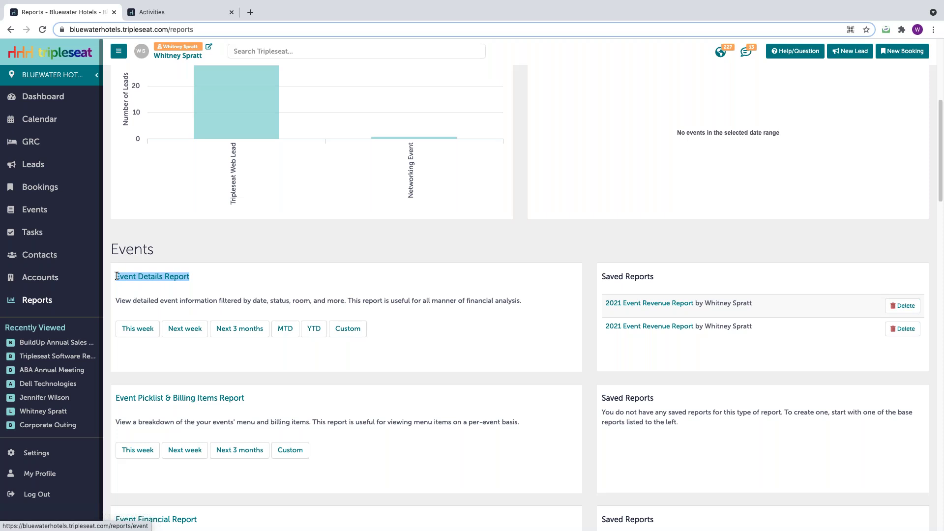
scroll(116, 276, down, 8)
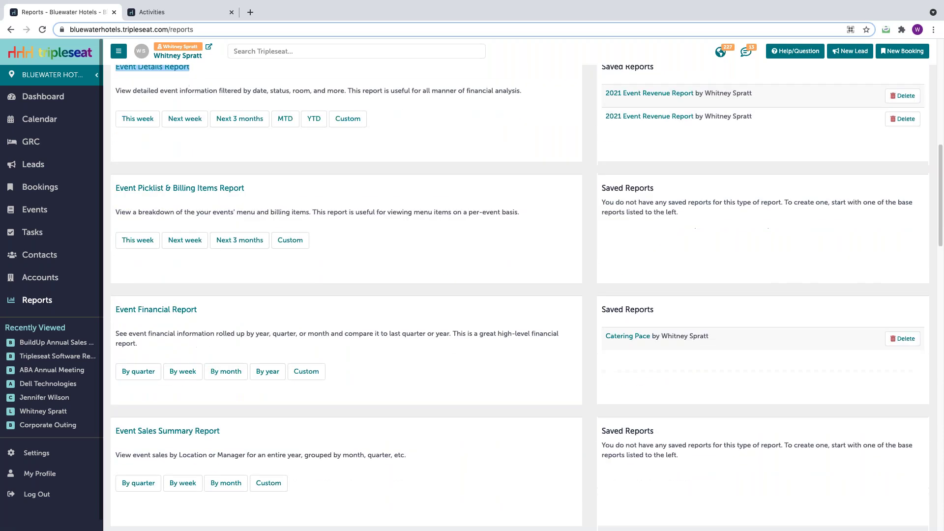
scroll(214, 403, down, 4)
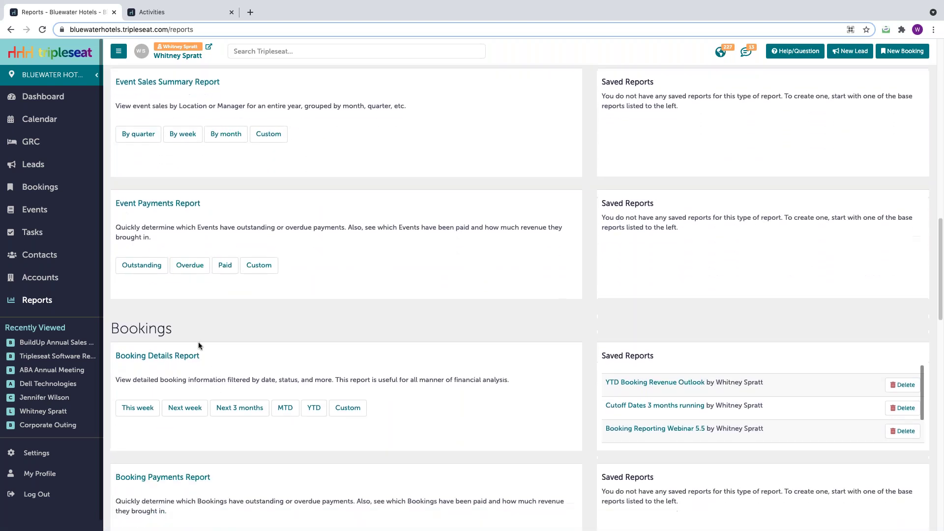
drag(202, 355, 117, 353)
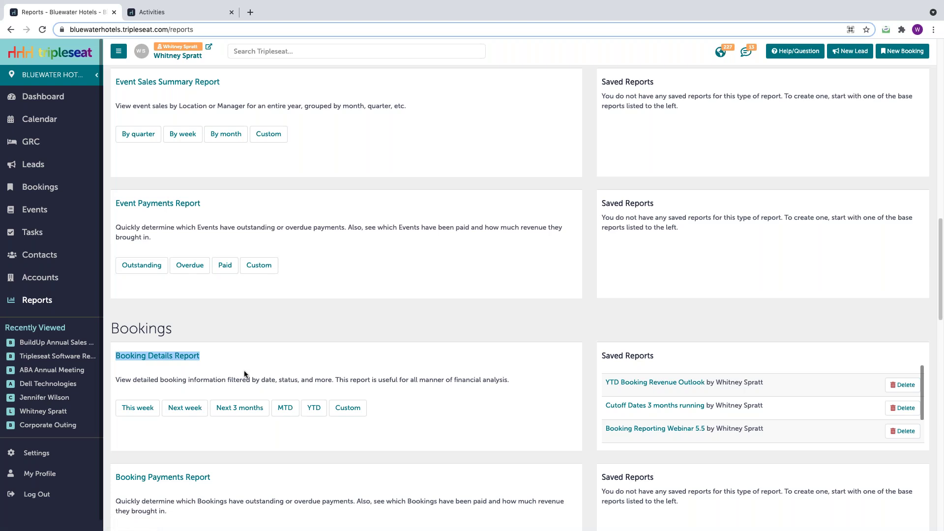
click(240, 410)
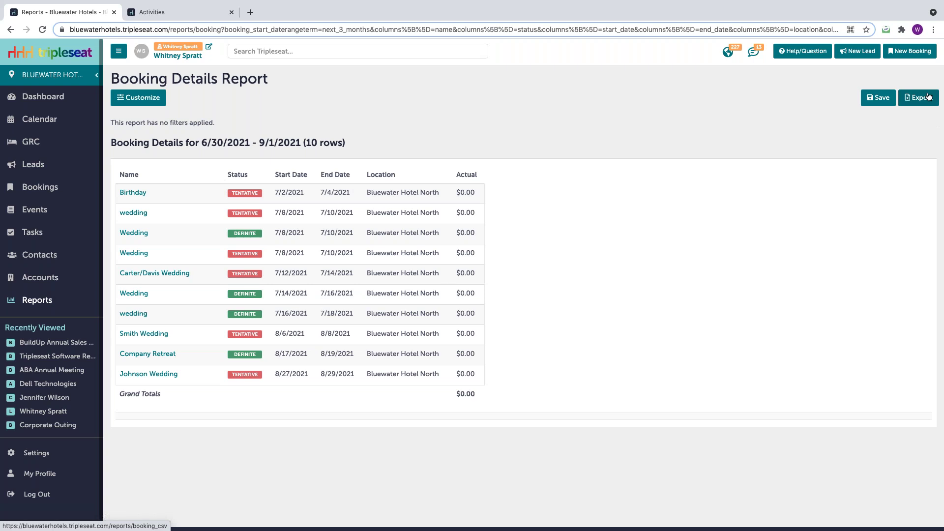
Customize the report with a booking start date range of 6/1/2021 - 12/31/2021
click(142, 101)
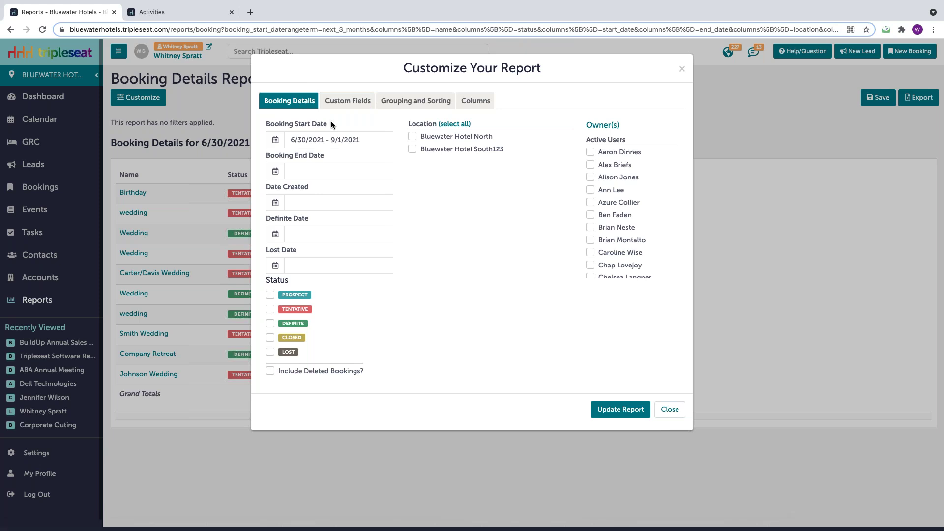
click(369, 140)
drag(362, 139, 286, 140)
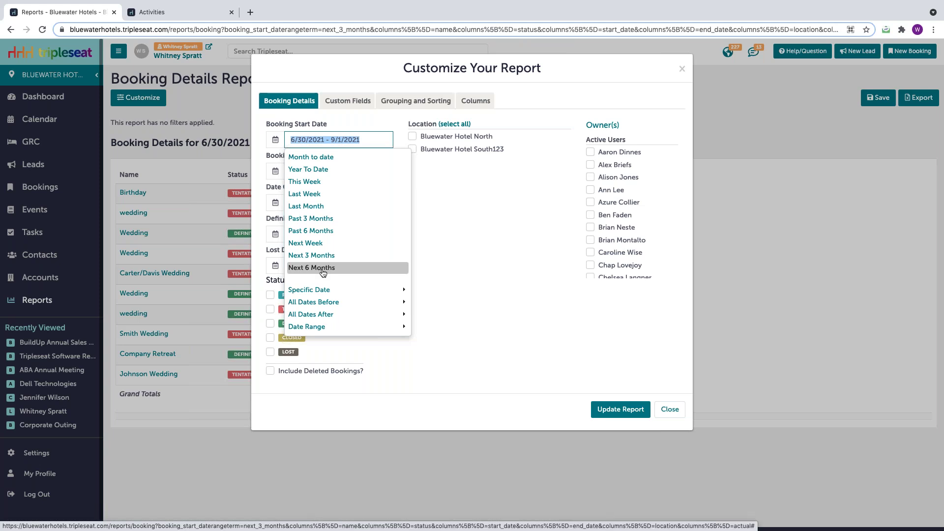
click(354, 329)
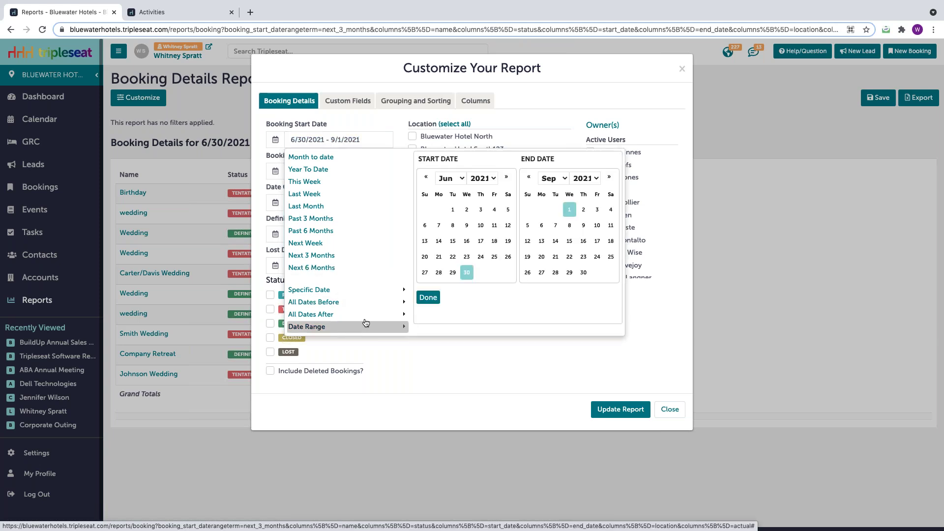
click(453, 211)
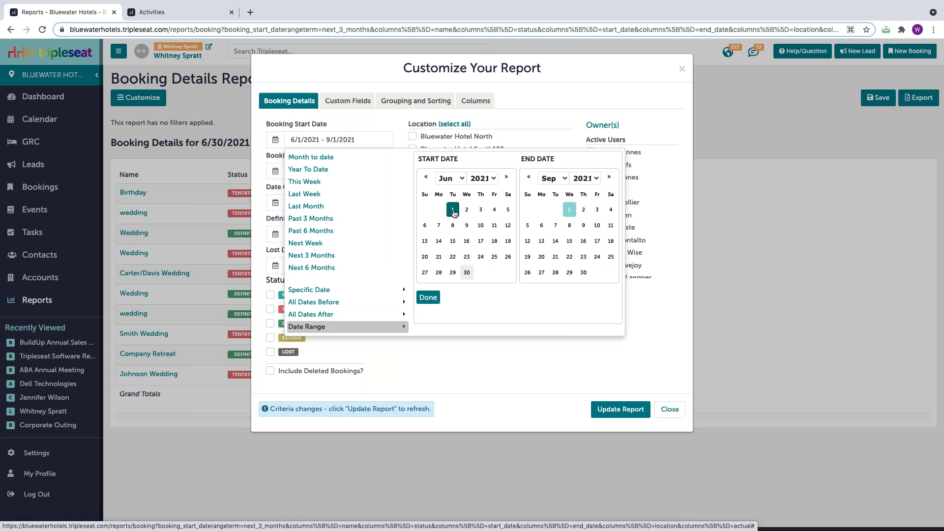
click(566, 179)
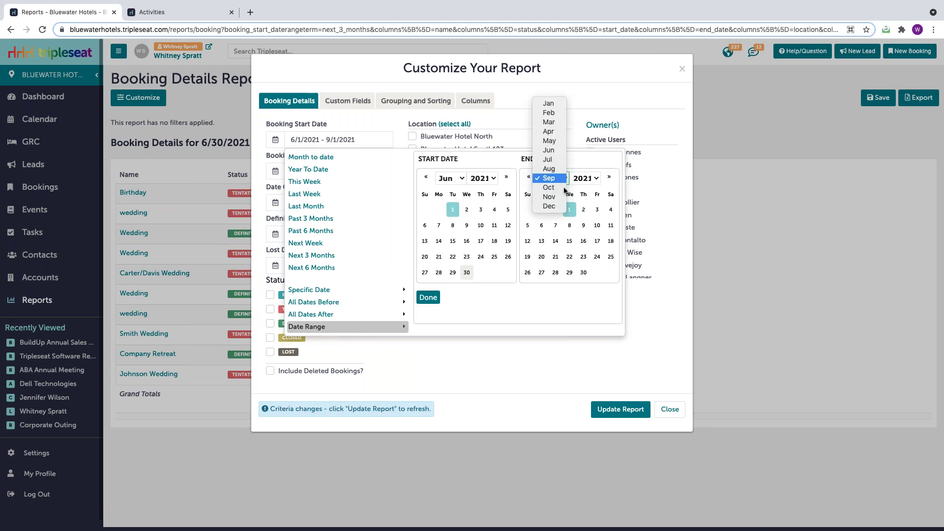
click(551, 214)
click(597, 273)
click(429, 297)
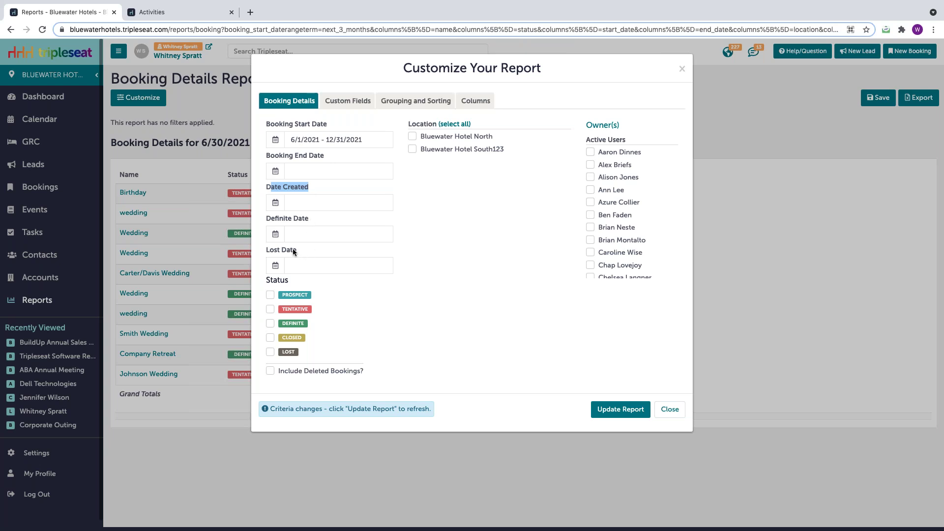
Filter the report to bookings with Definite, Tentative and Prospect status
drag(293, 280, 266, 281)
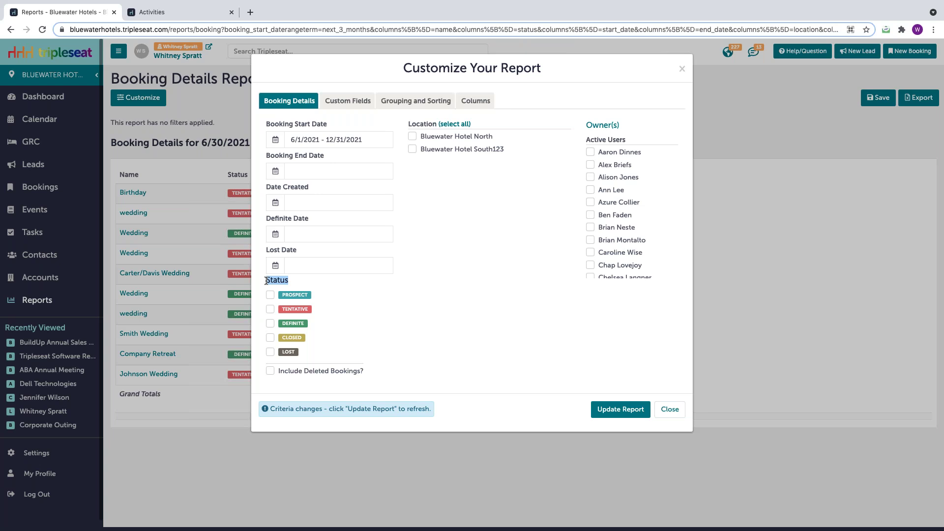
click(271, 324)
click(270, 310)
click(270, 295)
click(413, 137)
click(413, 138)
Add a custom field filter to the report for Attrition of 90%
click(348, 101)
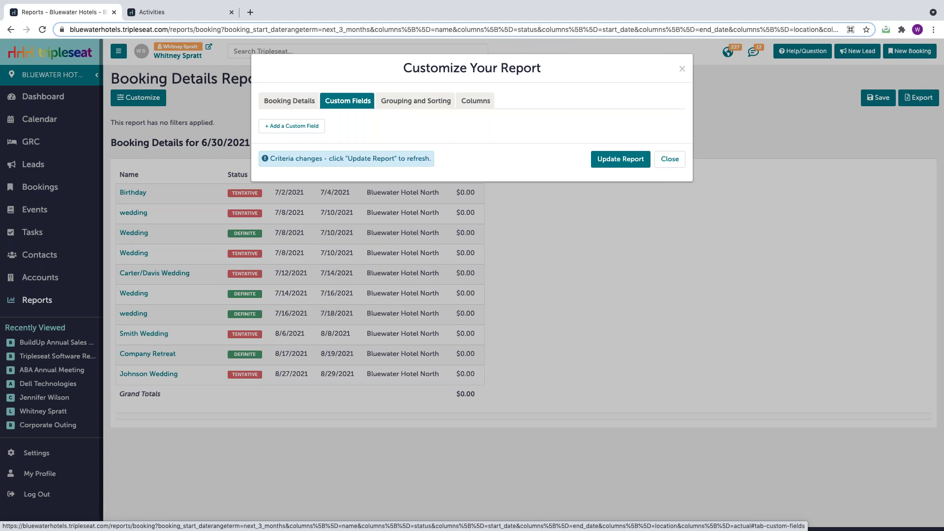
click(295, 126)
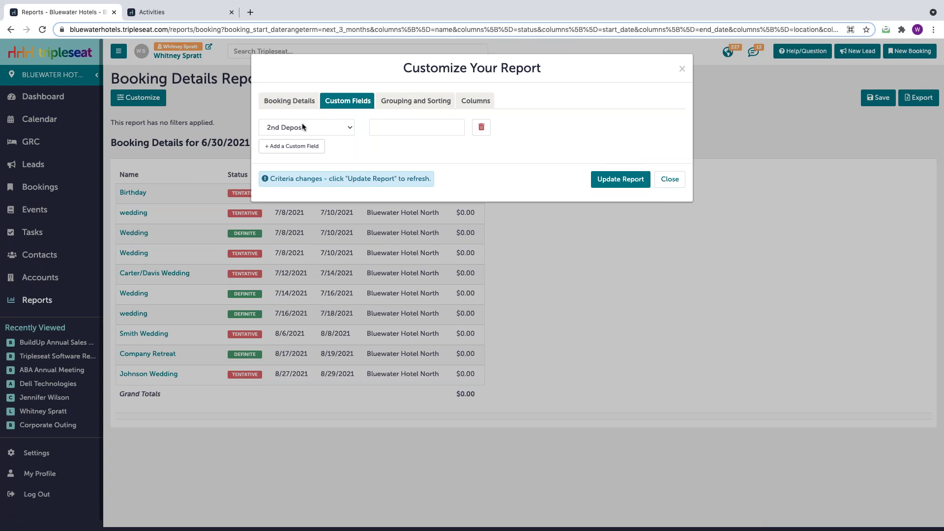
click(343, 130)
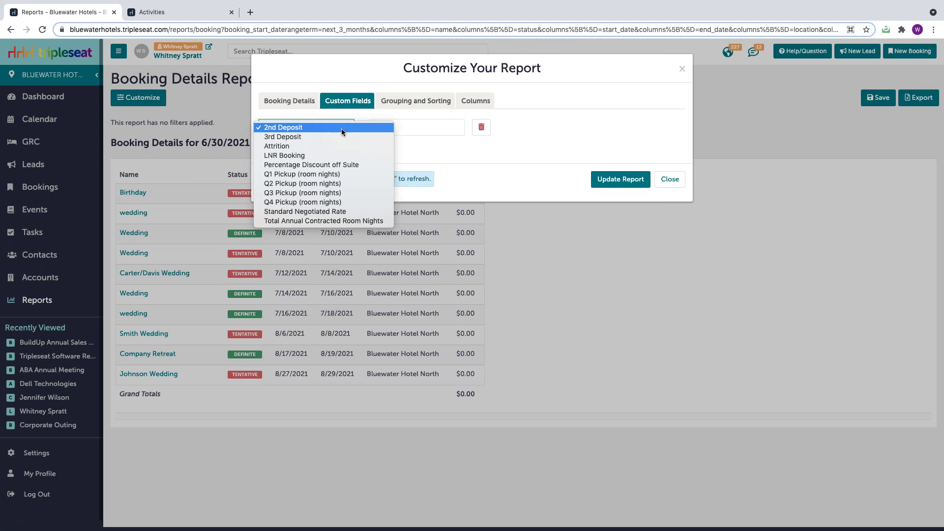
click(298, 147)
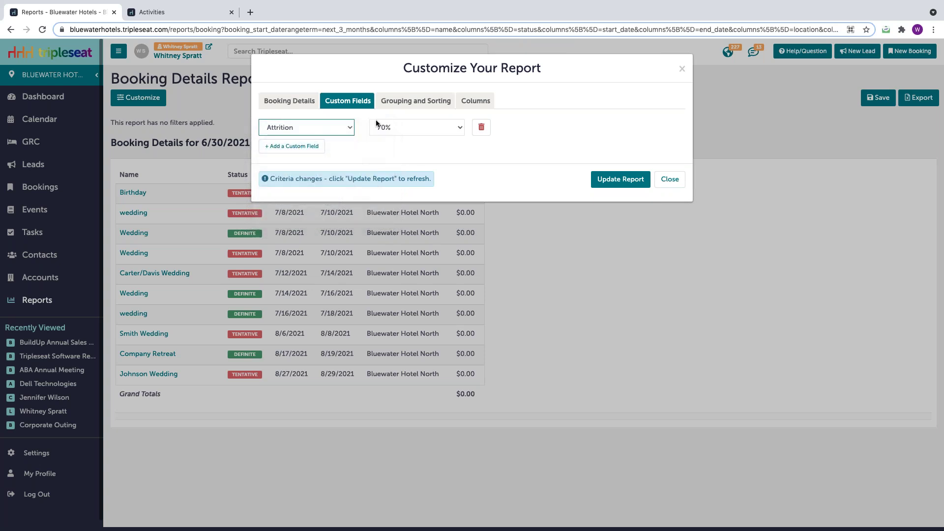
click(406, 128)
click(414, 145)
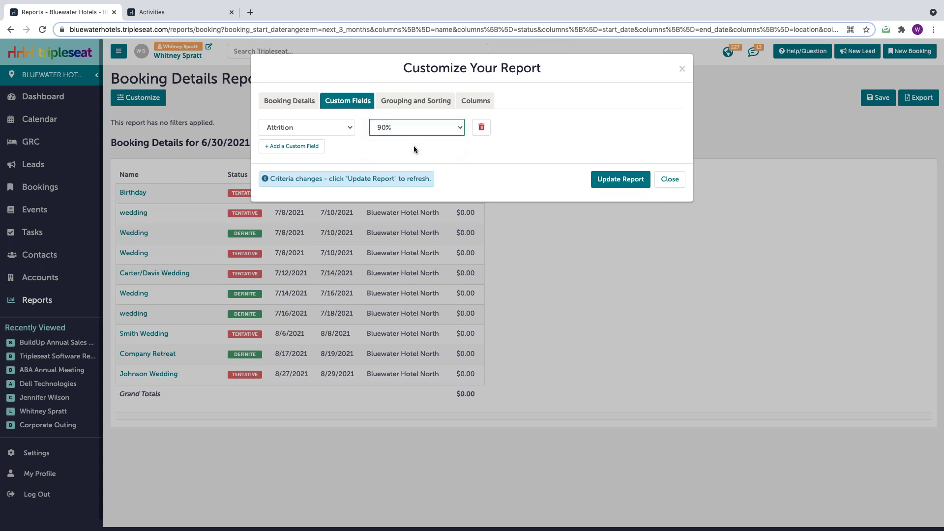
Add a second Attrition custom field filter and set its value to 80%
click(315, 151)
click(316, 149)
click(352, 168)
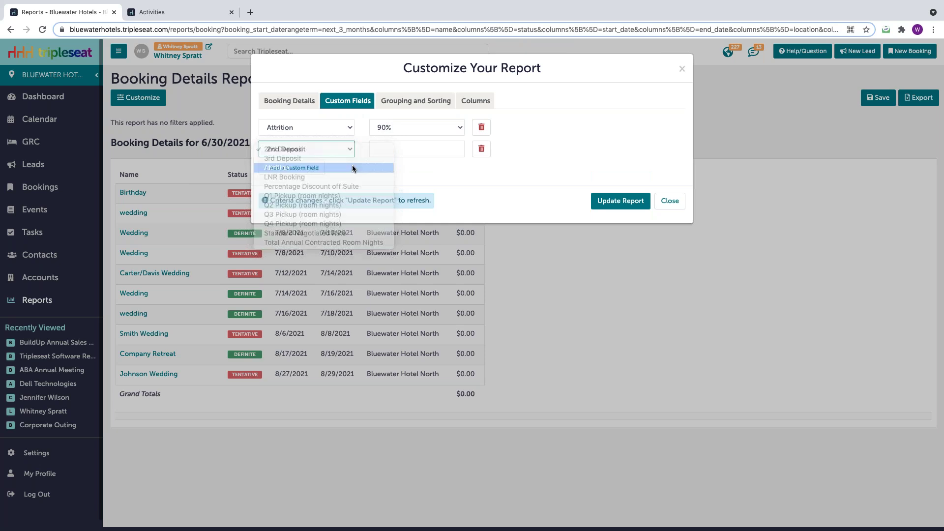
click(413, 152)
click(412, 161)
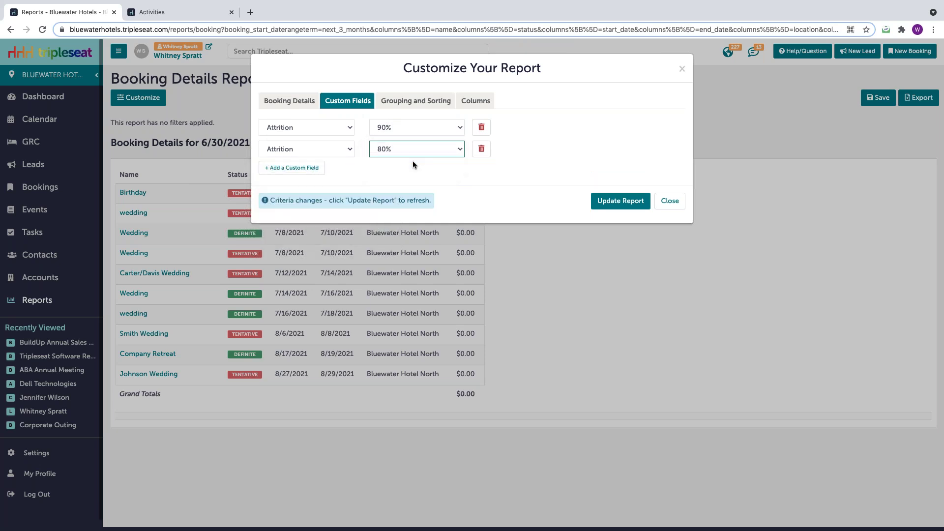
Add a third custom field filter for Q1 Pickup (room nights) with the value 100
click(295, 169)
click(347, 170)
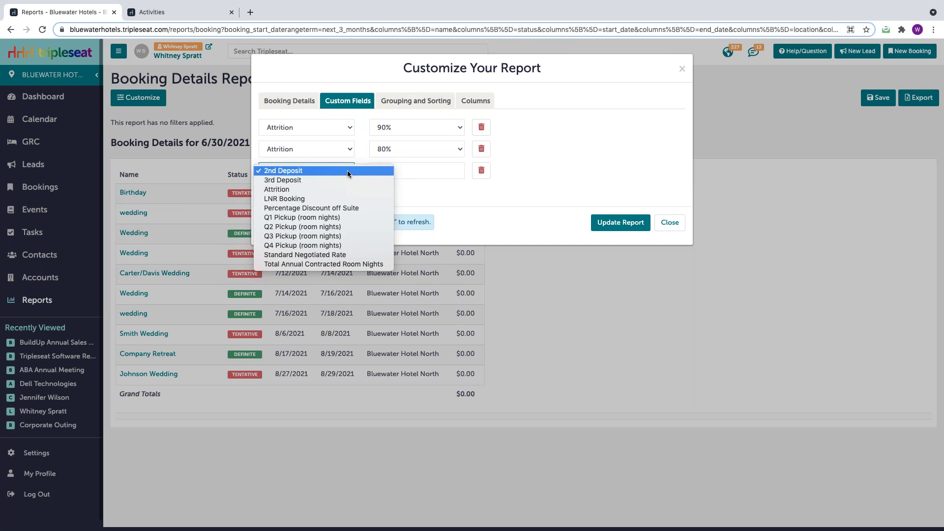
click(324, 217)
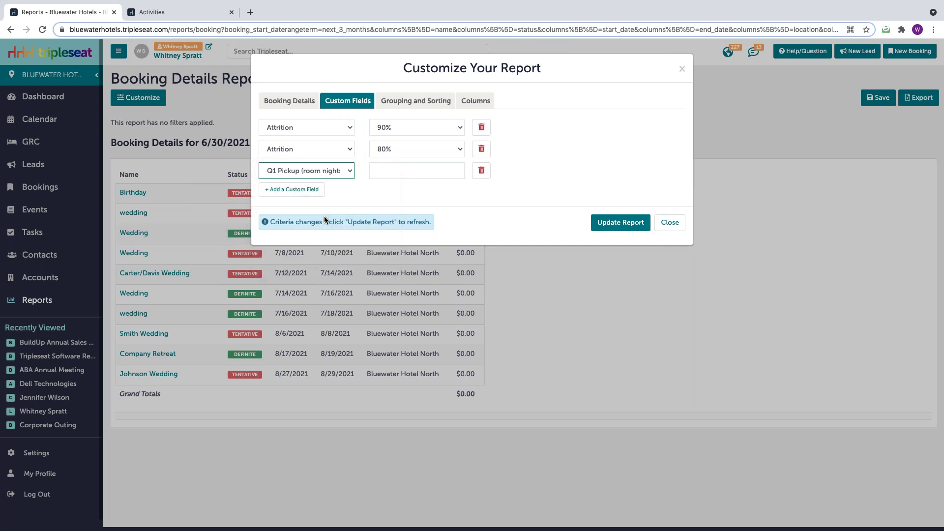
click(405, 173)
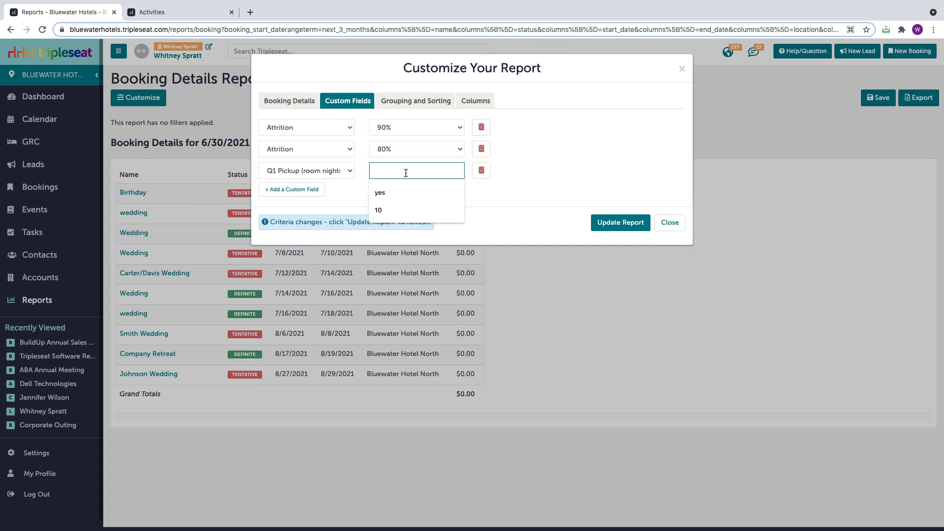
text(100)
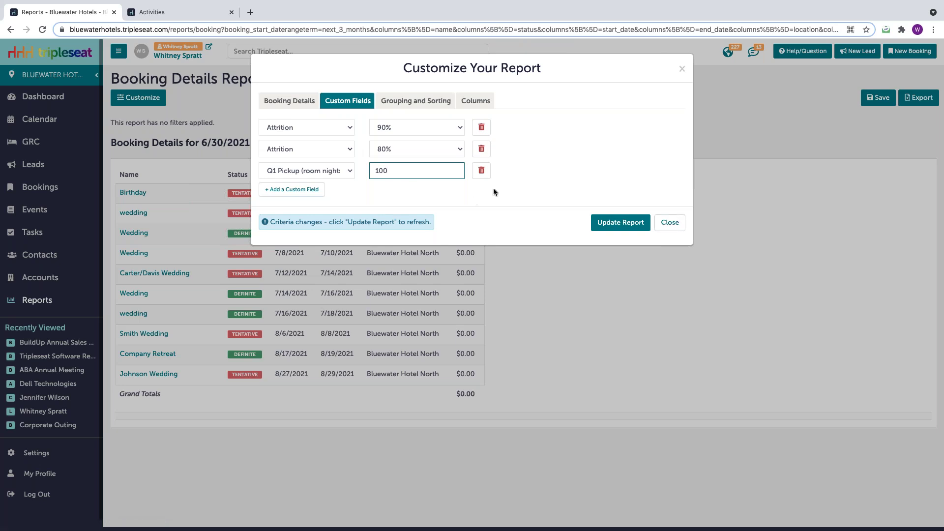
Remove the Q1 Pickup filter and both Attrition filters from the report's custom fields
click(482, 172)
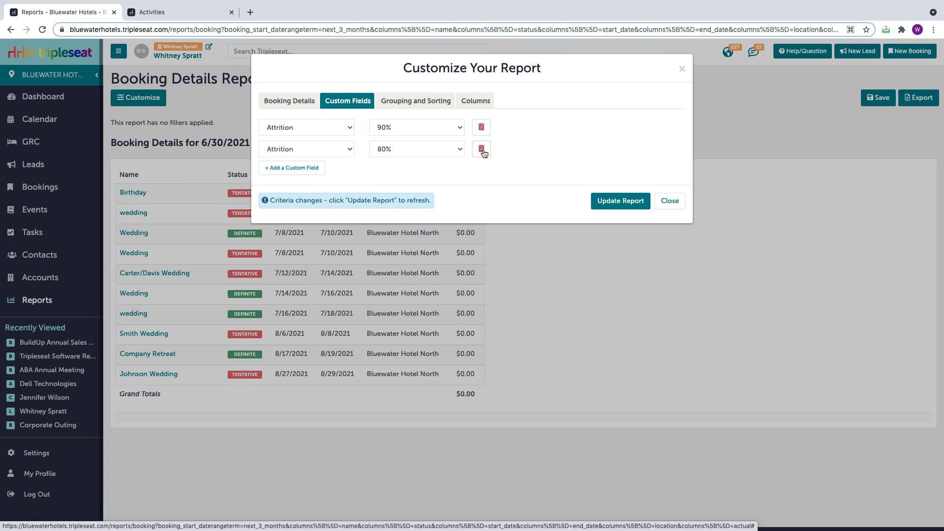
click(482, 149)
click(480, 127)
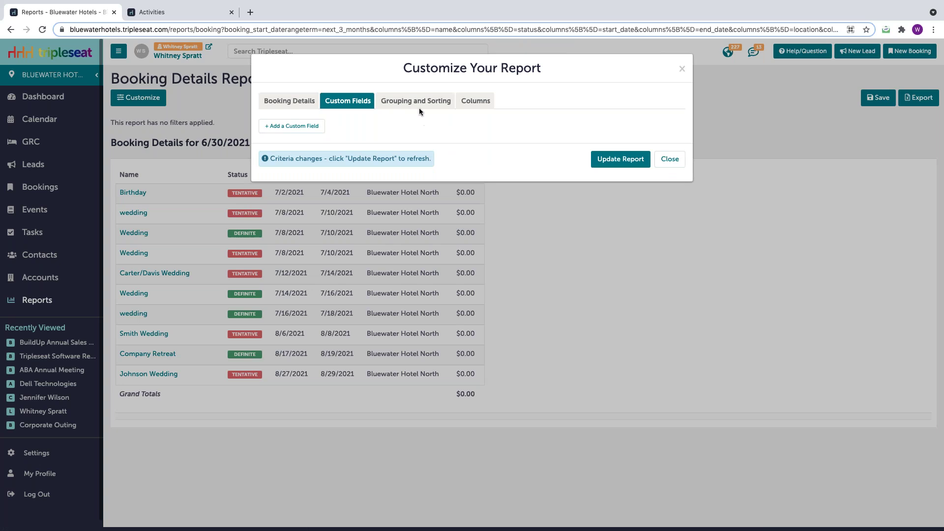
Group the report by Month and review the other available grouping options
click(401, 100)
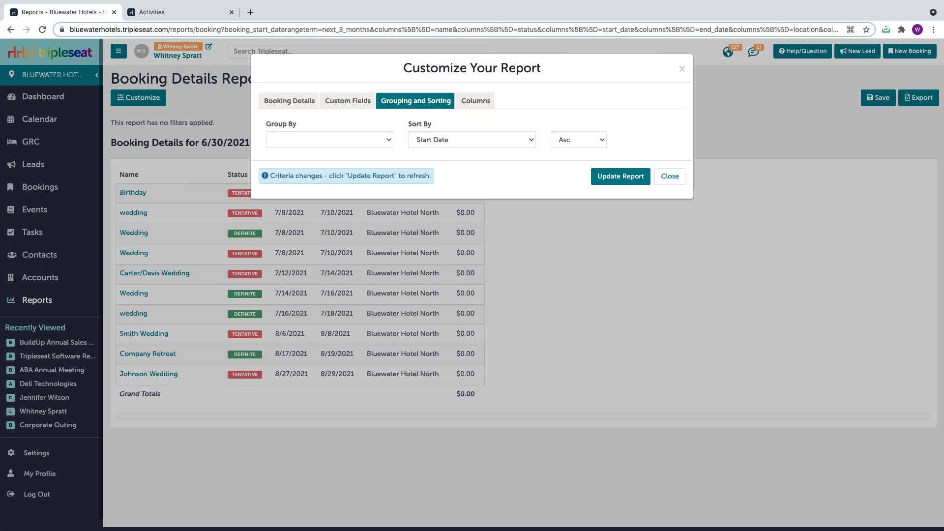
click(389, 142)
click(385, 149)
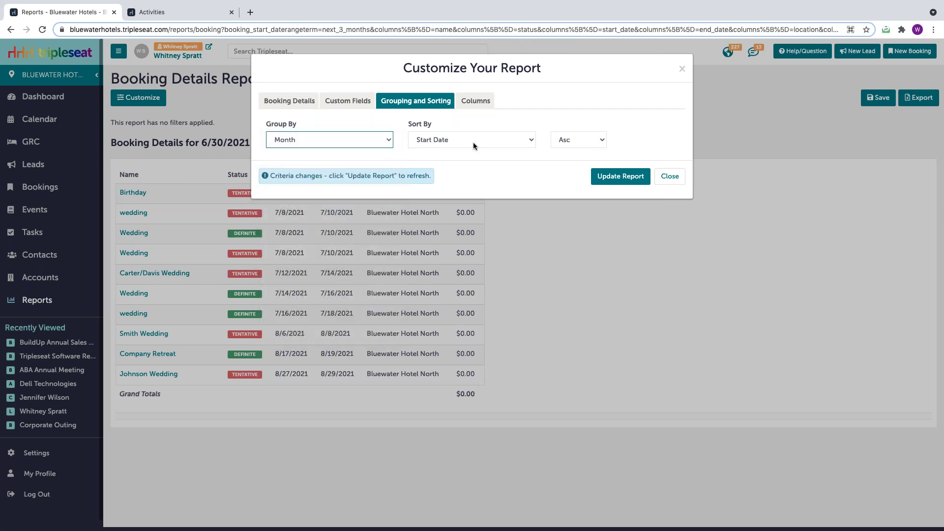
click(389, 141)
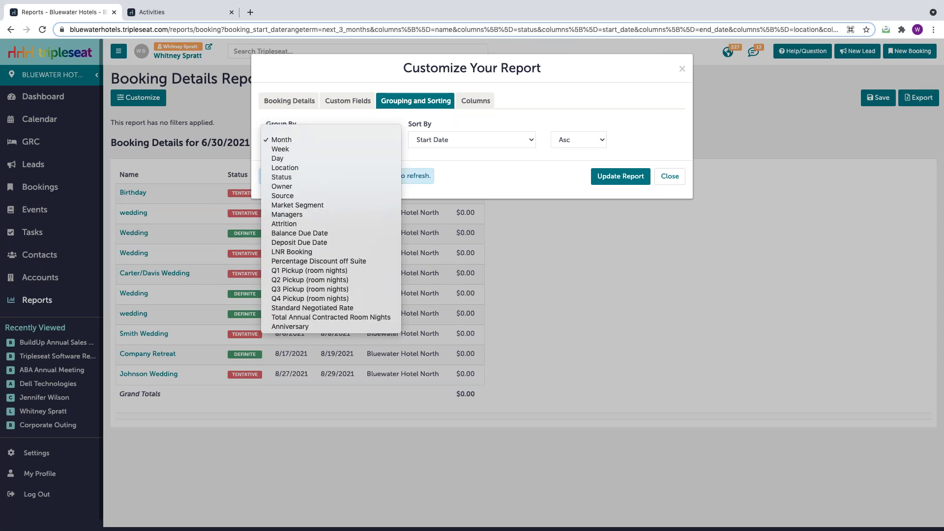
key(Escape)
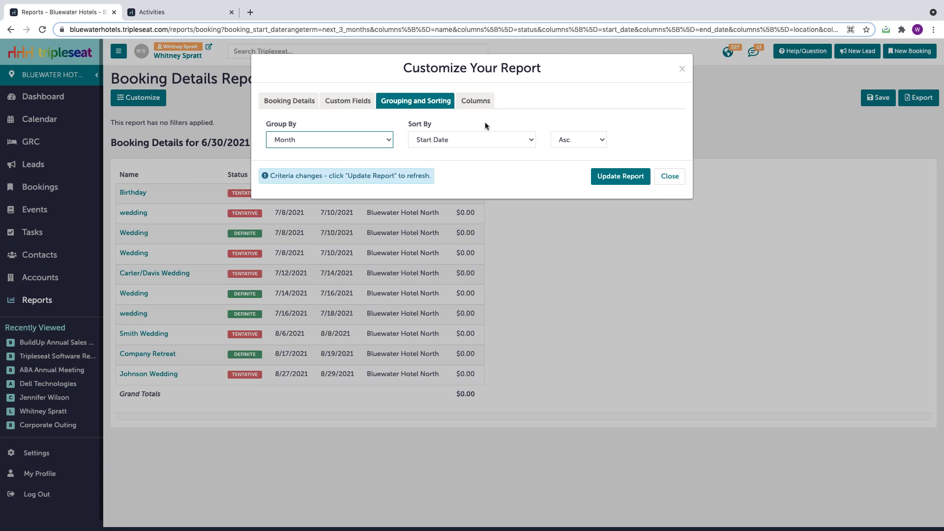
Remove the Location column from the report's selected columns and move Status above Name
click(479, 100)
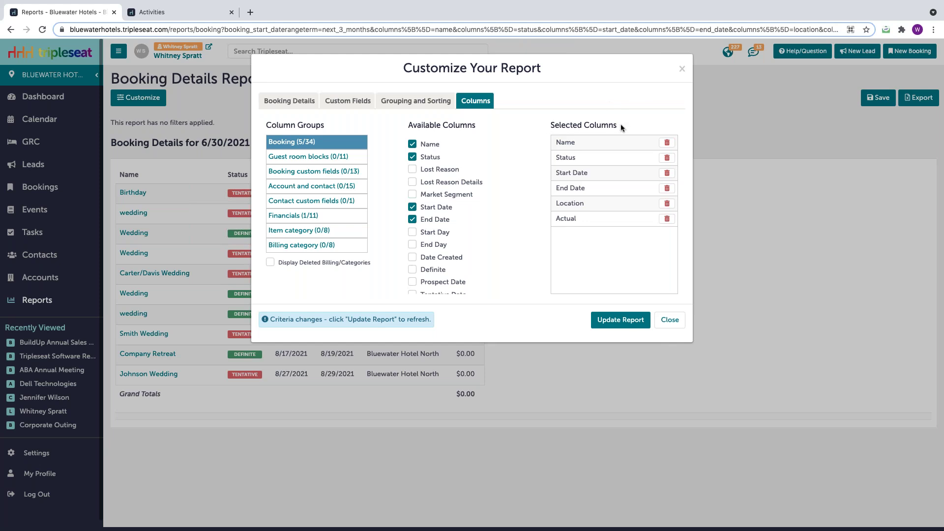
drag(620, 125, 551, 125)
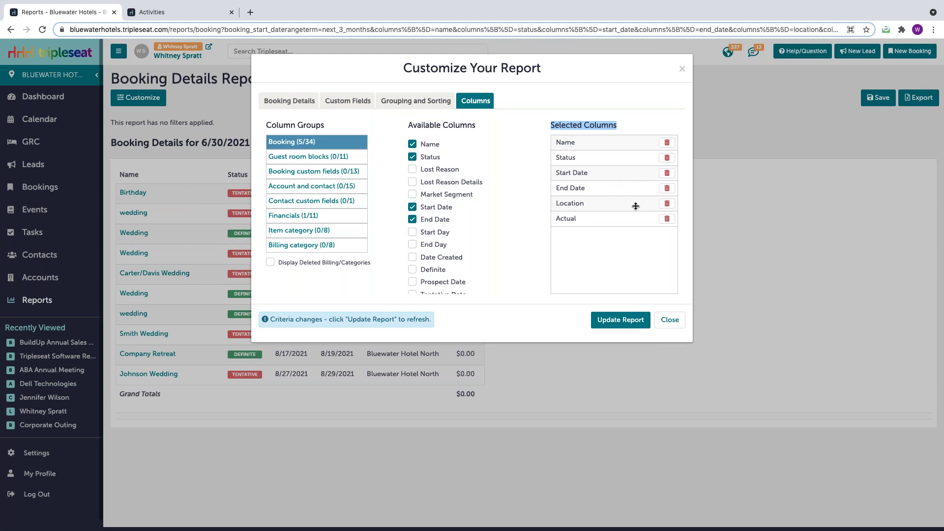
click(668, 203)
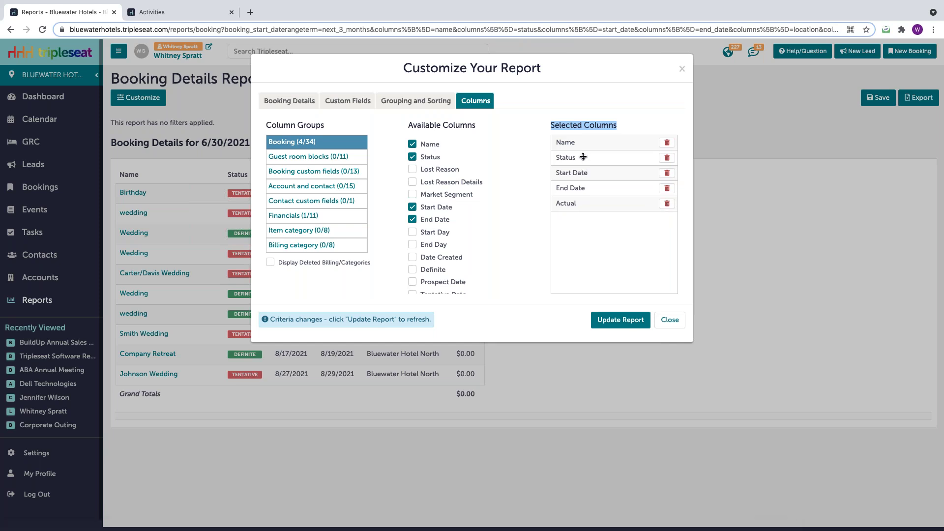
drag(571, 156, 571, 140)
Try out the Lost Reason and Lost Reason Details columns in the report and deselect both again
click(412, 170)
click(413, 183)
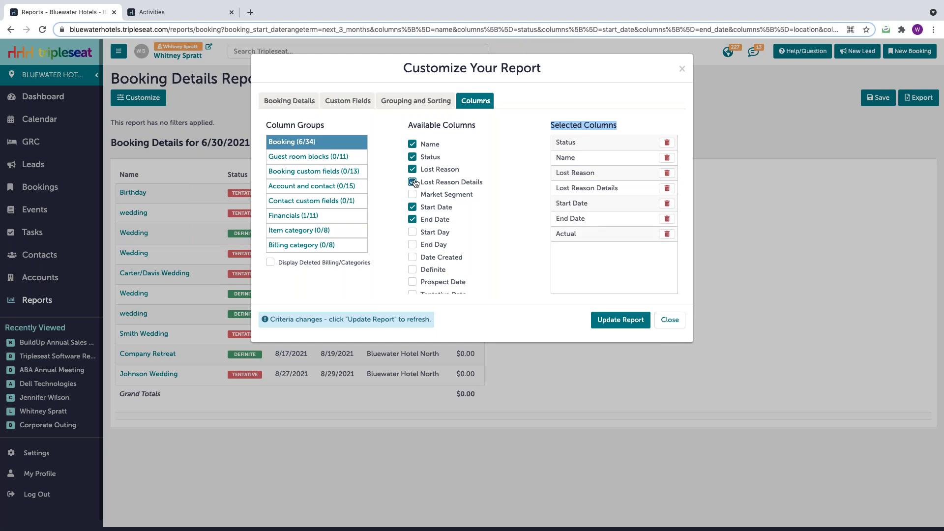
click(413, 182)
click(413, 169)
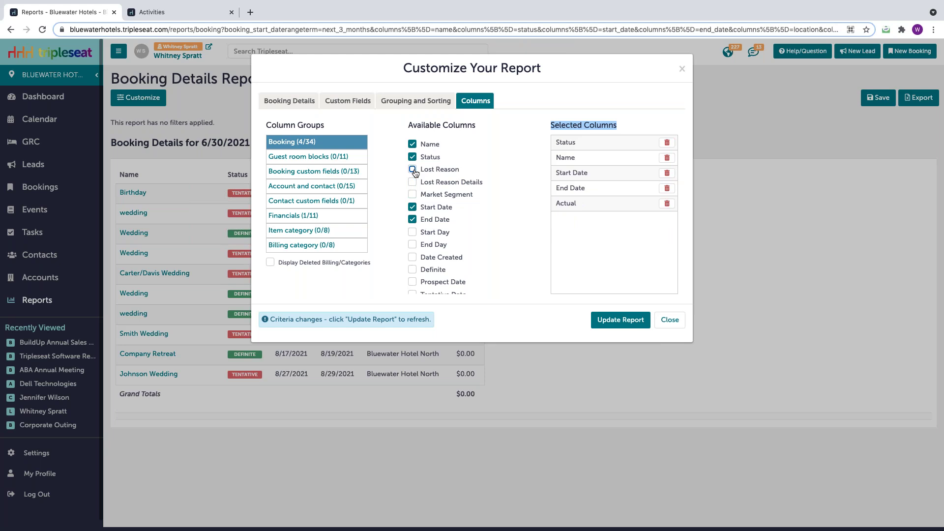
Add the Market Segment, Definite, Prospect Date, Tentative Date and Source booking columns to the report
click(412, 195)
scroll(436, 204, down, 3)
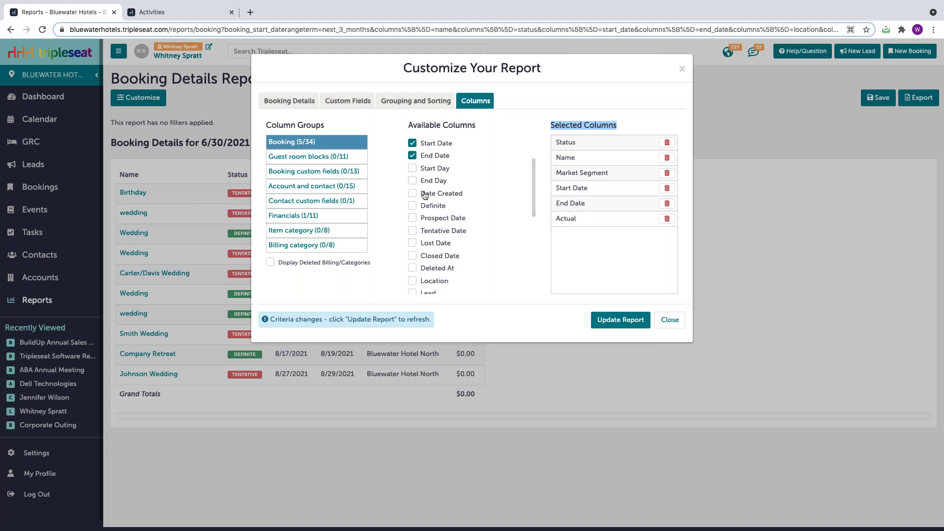
scroll(425, 195, down, 2)
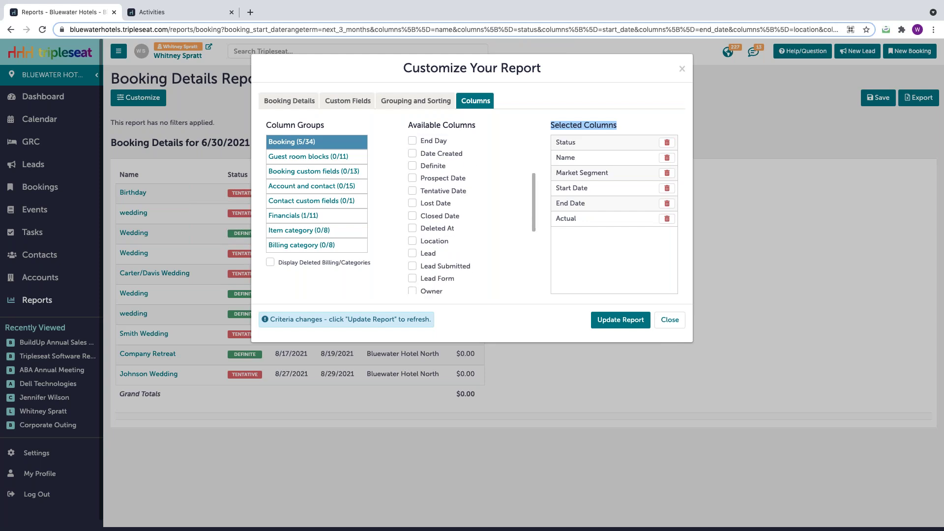
click(412, 179)
click(413, 191)
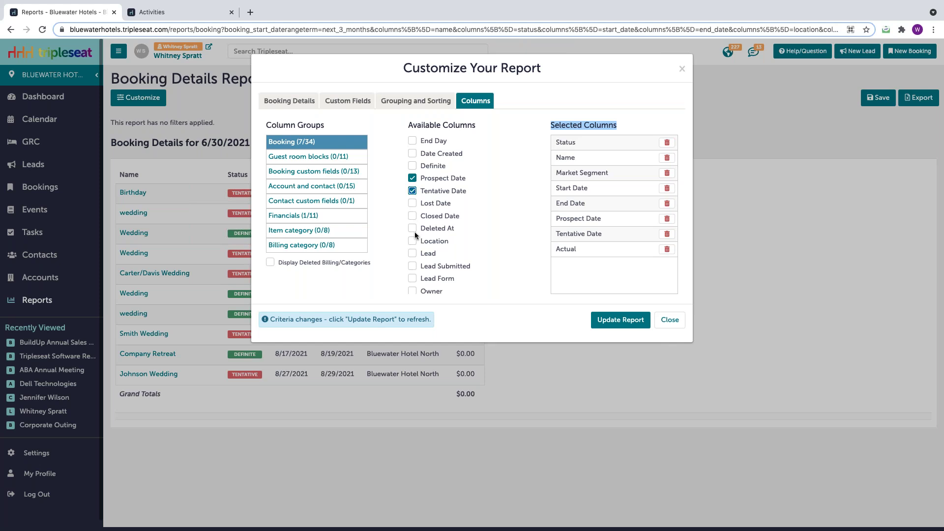
click(413, 167)
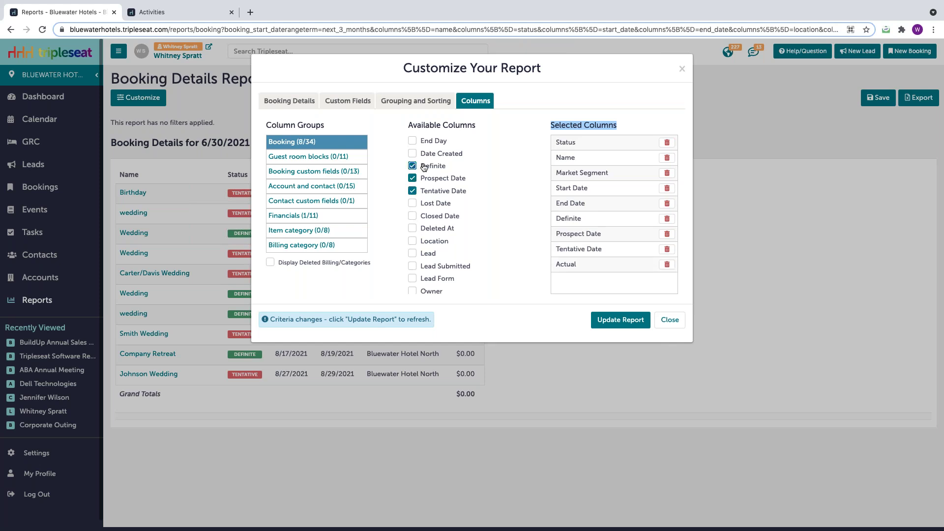
scroll(474, 184, down, 3)
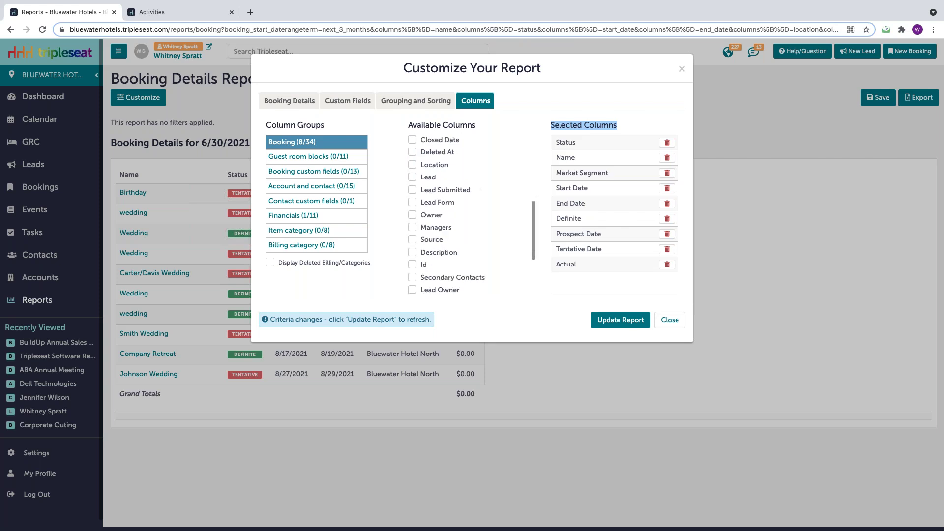
click(412, 240)
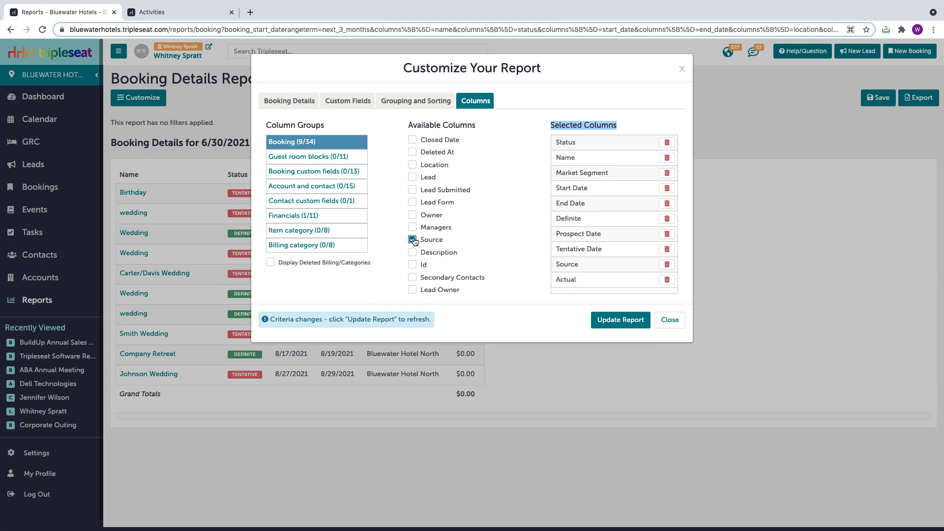
Add the guest room block columns Total Agreed Rooms, Total Forecasted Rooms, Agreed Revenue and Forecast Revenue
click(329, 123)
drag(329, 122, 272, 125)
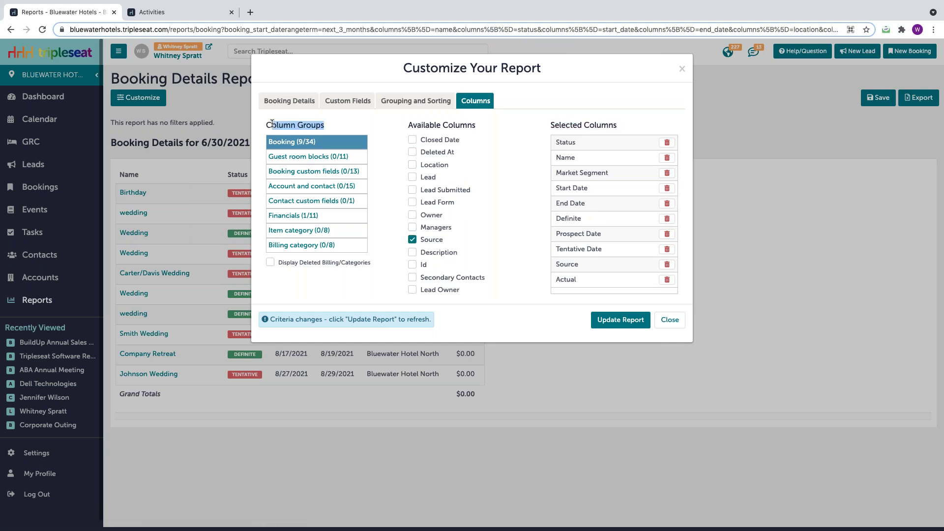
click(280, 157)
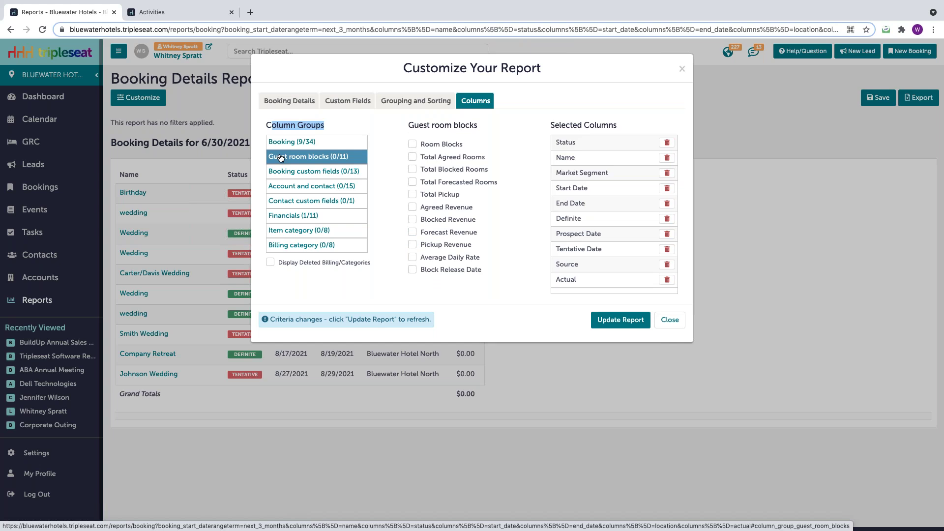
click(412, 158)
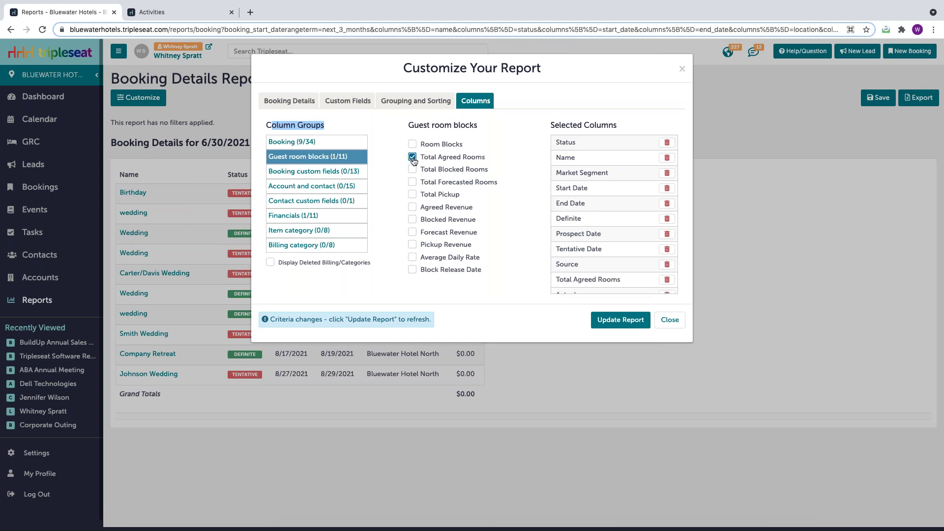
click(412, 183)
click(412, 207)
click(413, 233)
Add the Attrition booking custom field as a column and look over the account and contact column groups
click(289, 174)
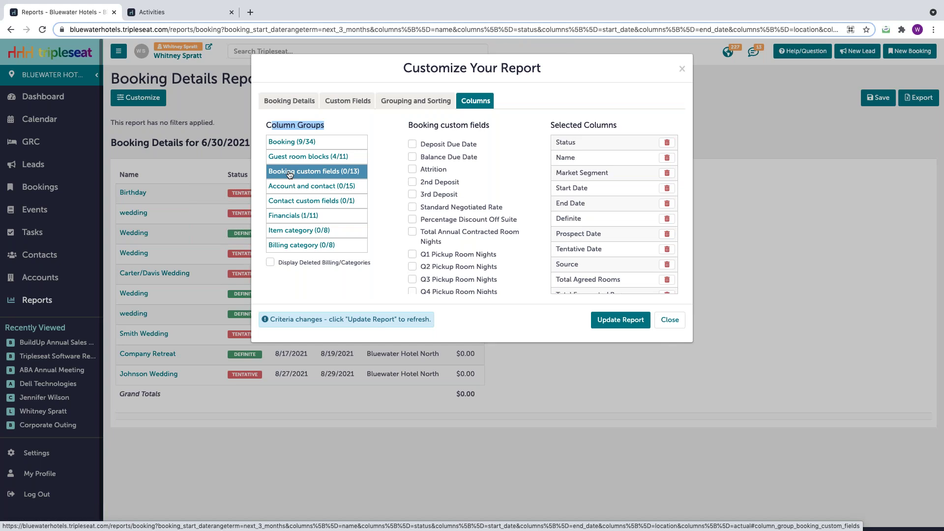
click(412, 169)
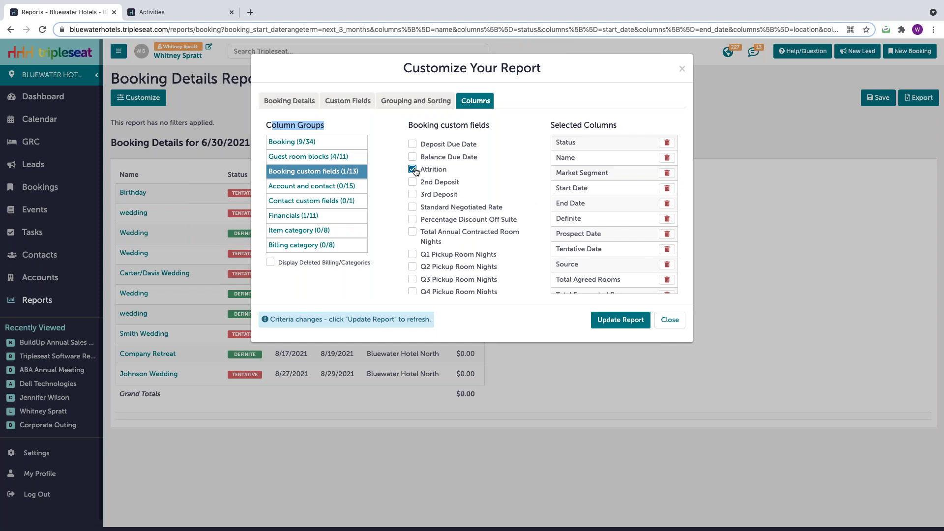
click(324, 187)
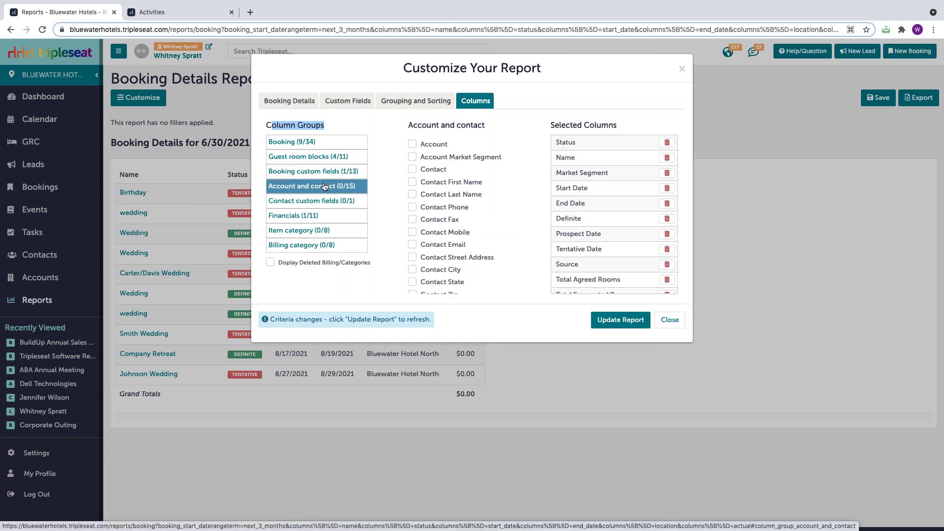
click(306, 202)
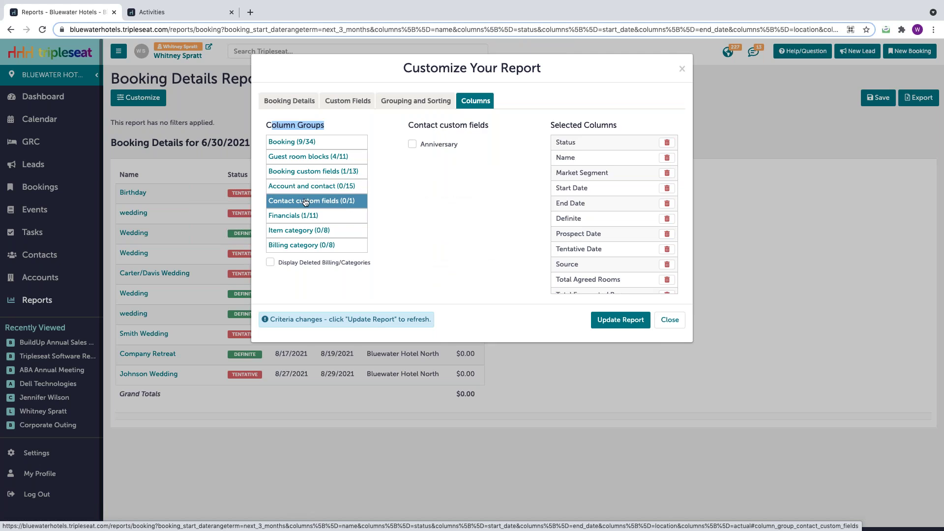
Add the F&B Min financial column and check the end of the selected columns list
click(289, 216)
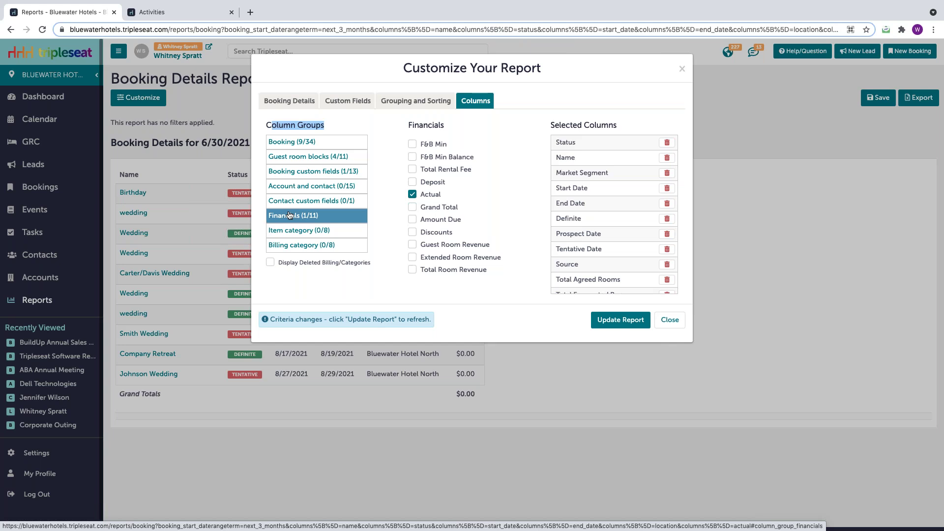
click(412, 144)
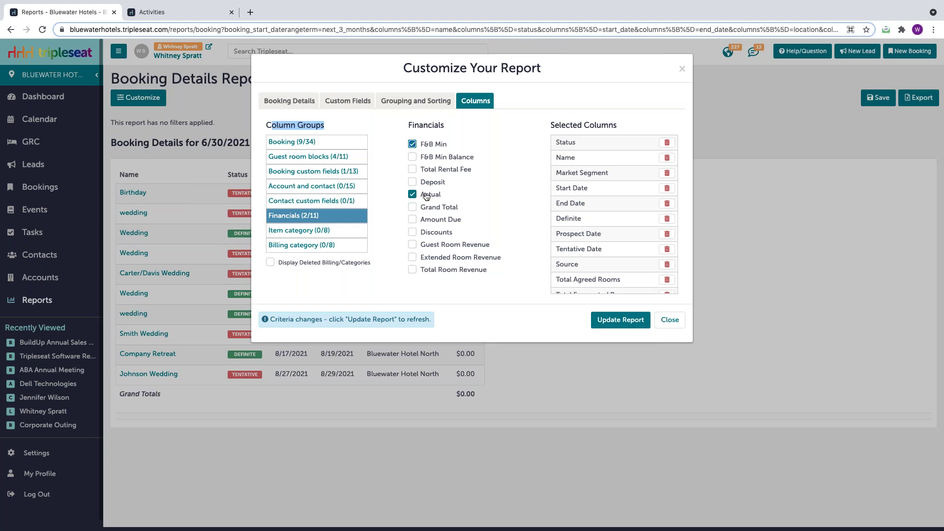
click(288, 231)
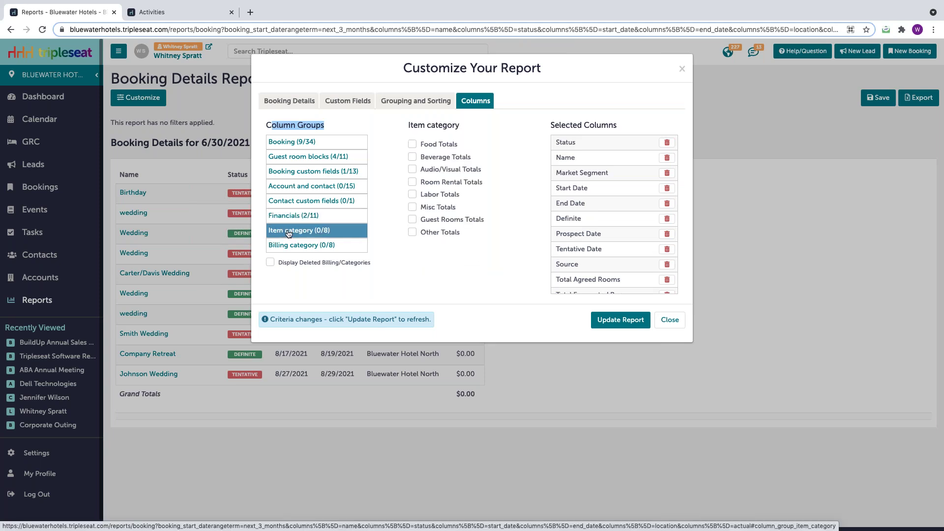
click(289, 217)
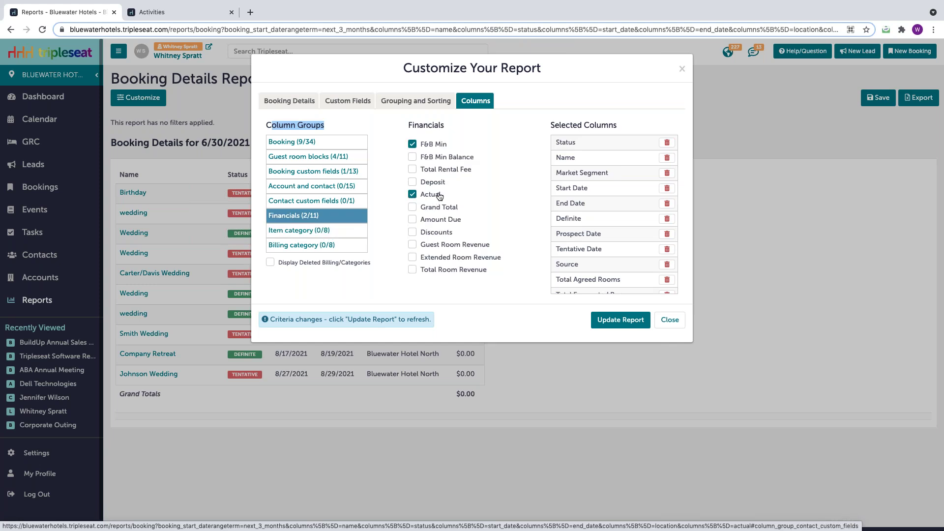
scroll(584, 237, down, 3)
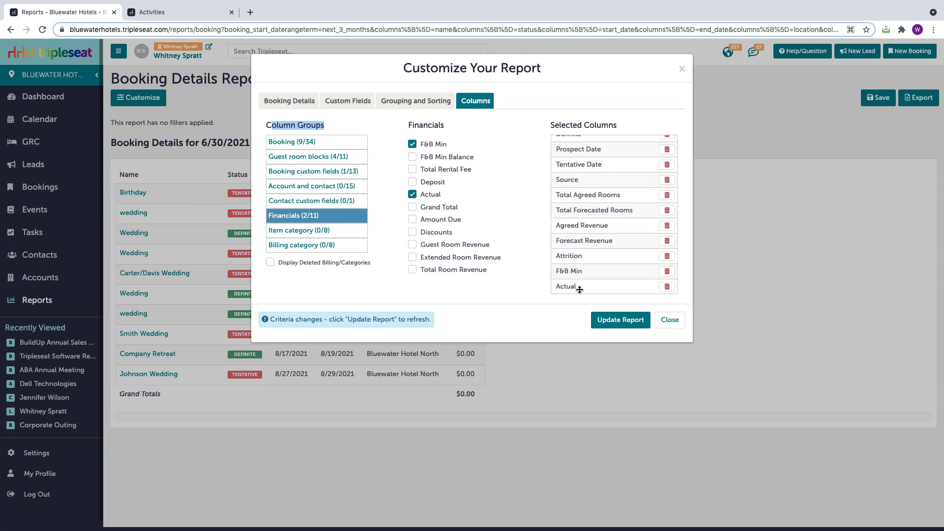
Add the item category columns Food Totals, Beverage Totals, Audio/Visual Totals and Room Rental Totals
click(292, 232)
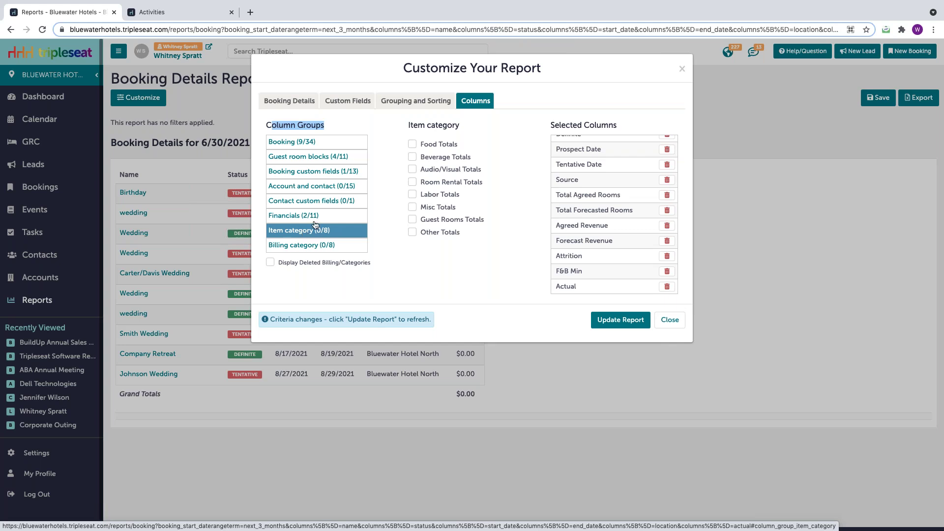
click(412, 145)
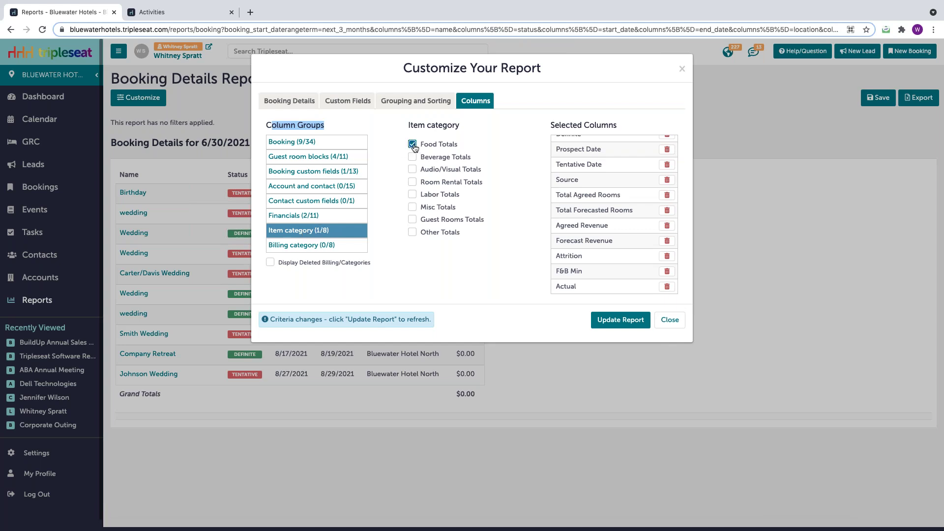
click(412, 157)
click(413, 170)
click(412, 181)
Move the Actual column below Audio/Visual Totals in the selected columns and update the report
scroll(573, 255, down, 3)
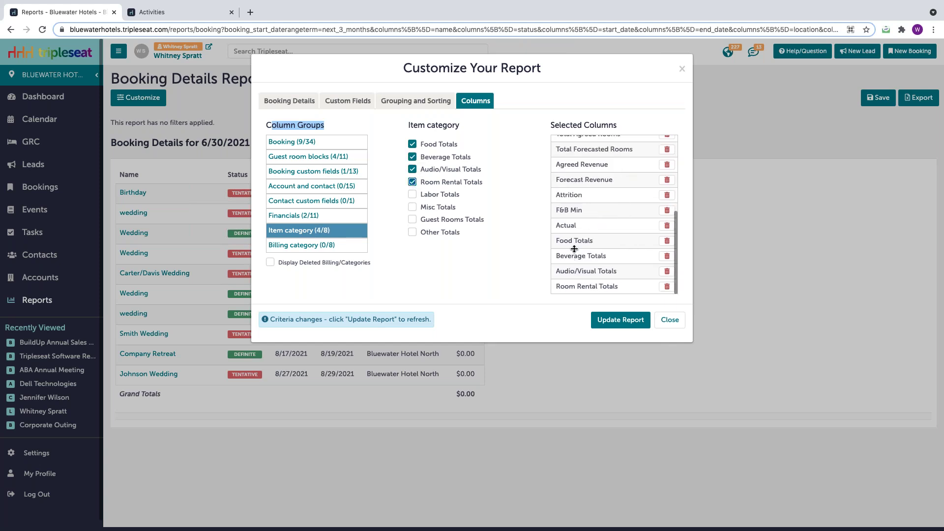
drag(581, 226, 578, 283)
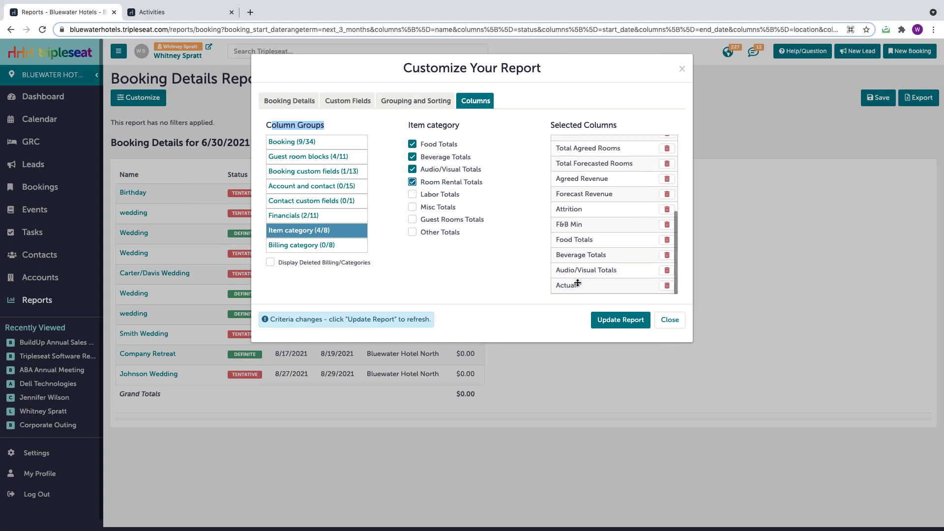
click(305, 246)
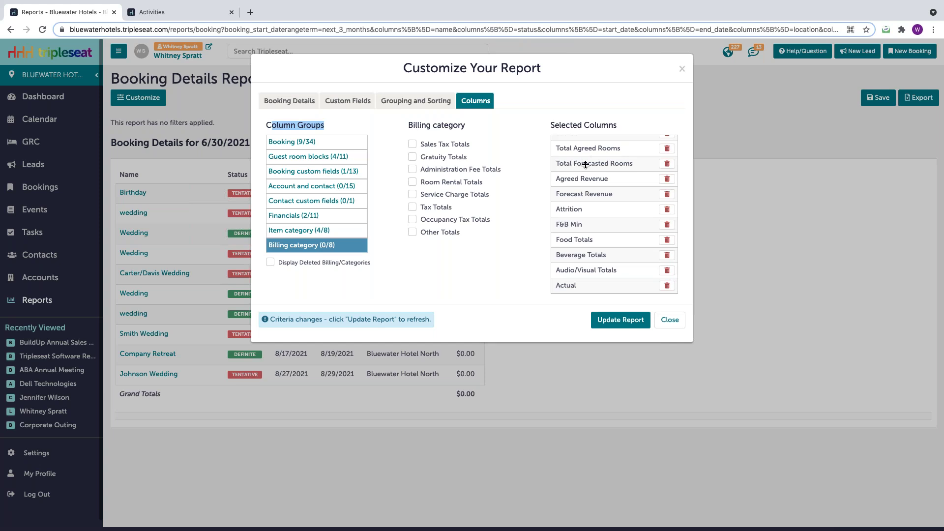
click(612, 320)
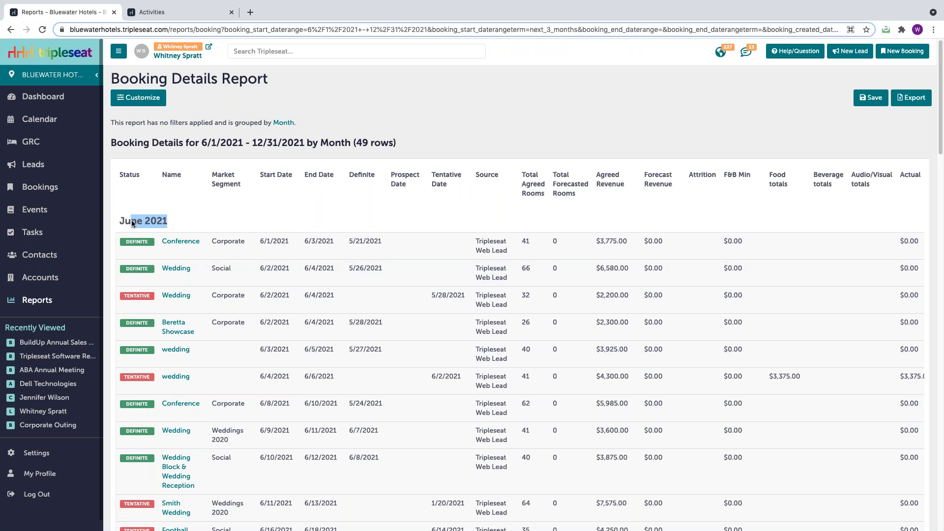
Examine the updated report's columns, its monthly booking groups and the subtotals for June 2021
scroll(545, 215, right, 3)
scroll(545, 215, left, 3)
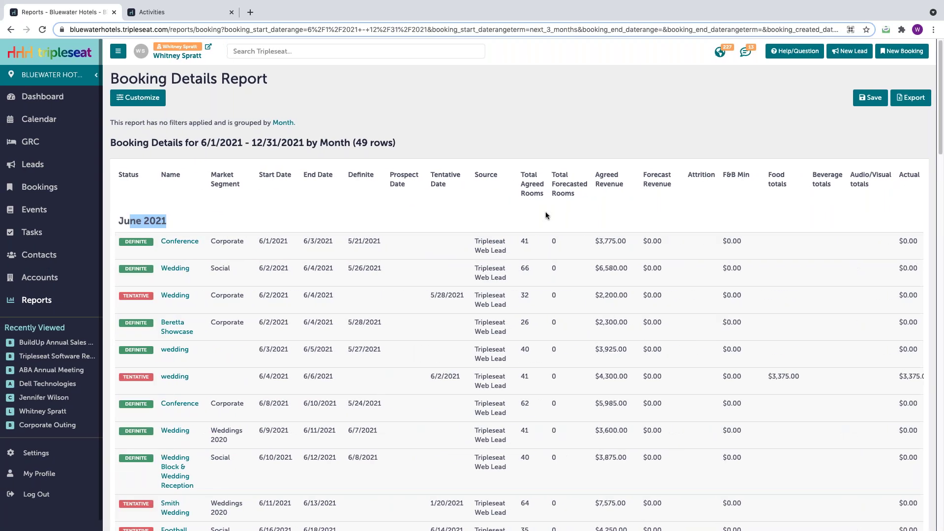
scroll(545, 215, down, 10)
scroll(545, 215, down, 1)
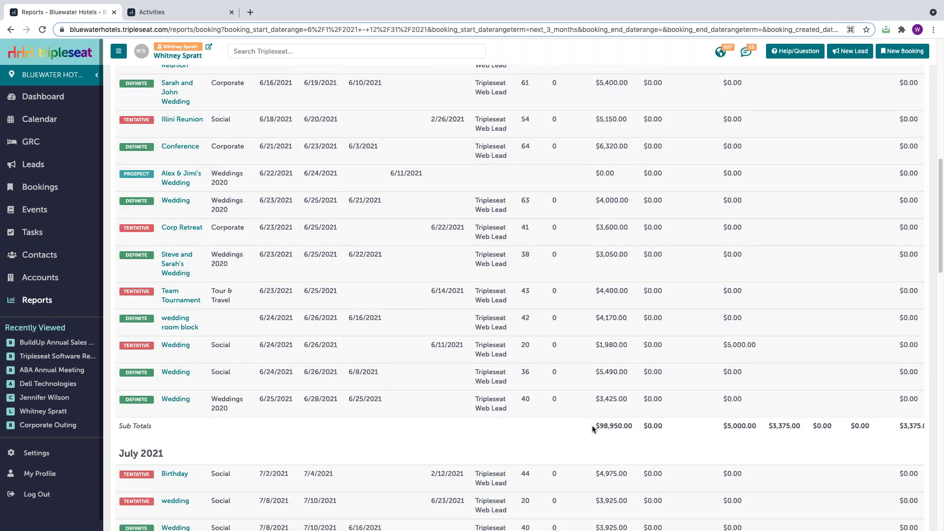
click(739, 428)
scroll(310, 392, down, 3)
scroll(311, 392, up, 6)
scroll(311, 391, up, 9)
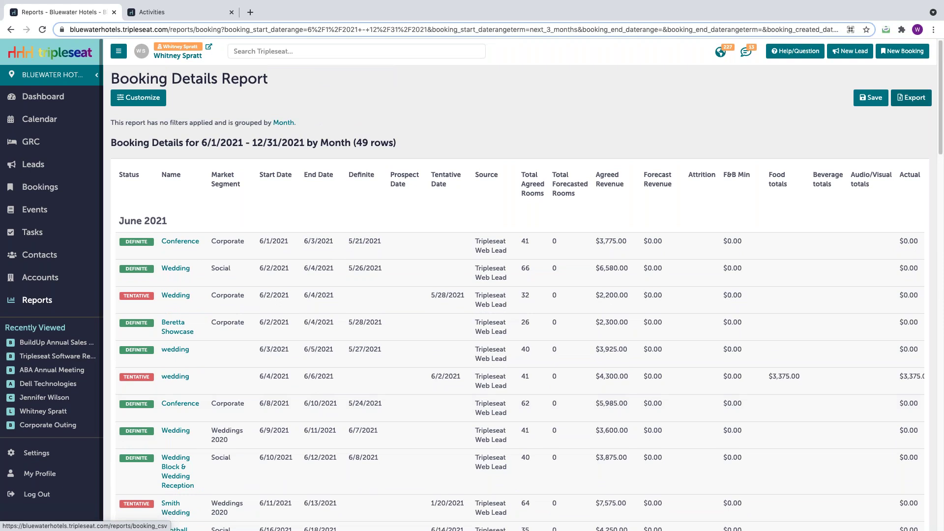
Start saving the customized report as a new report named "six month projections"
click(871, 97)
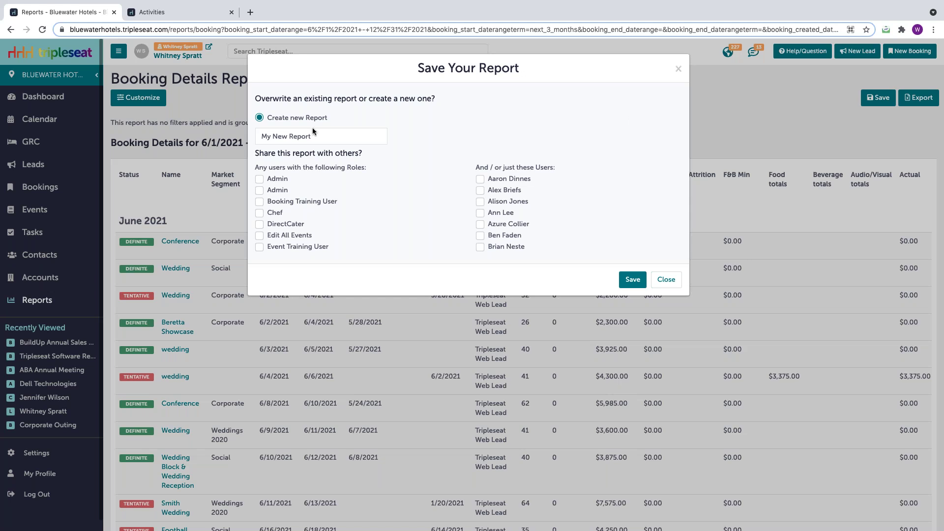
drag(314, 135, 262, 135)
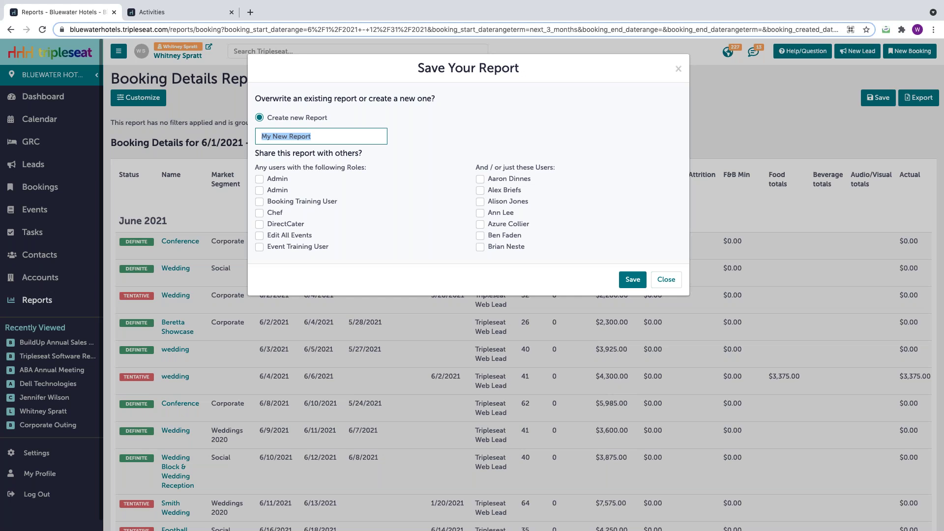
text(six month)
text( (r)
text(rojections)
Try out sharing the new report with the DirectCater role and two individual users, clearing each selection again
drag(479, 167, 557, 168)
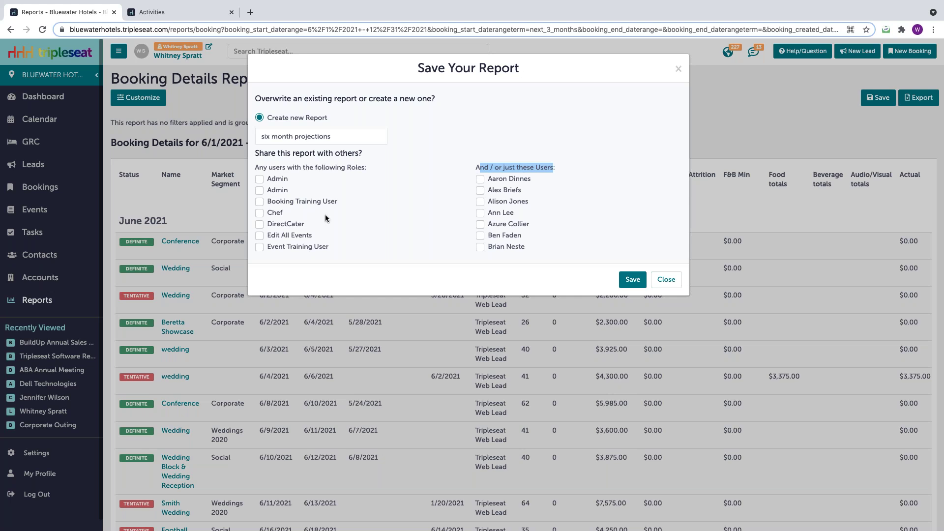
click(259, 224)
click(259, 227)
click(483, 194)
click(482, 191)
click(481, 213)
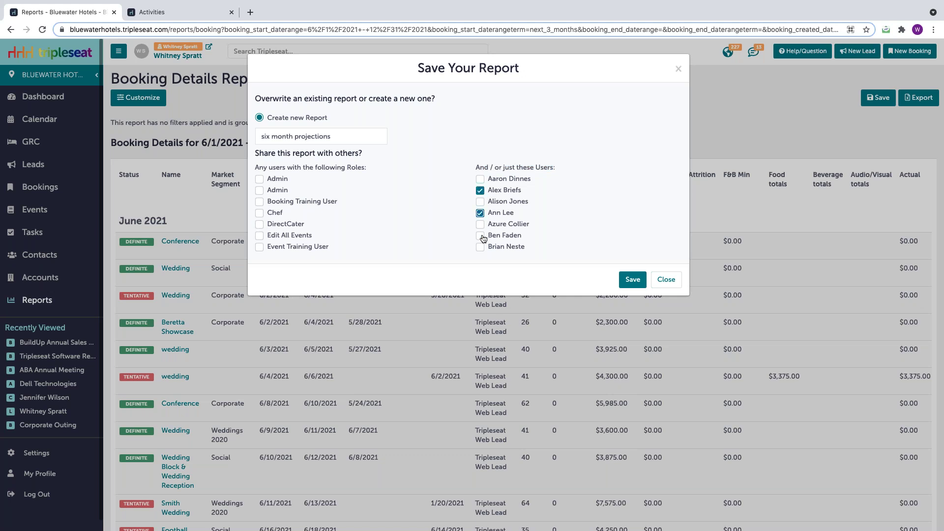
click(480, 213)
click(481, 192)
Save the "six month projections" report without sharing it
click(632, 280)
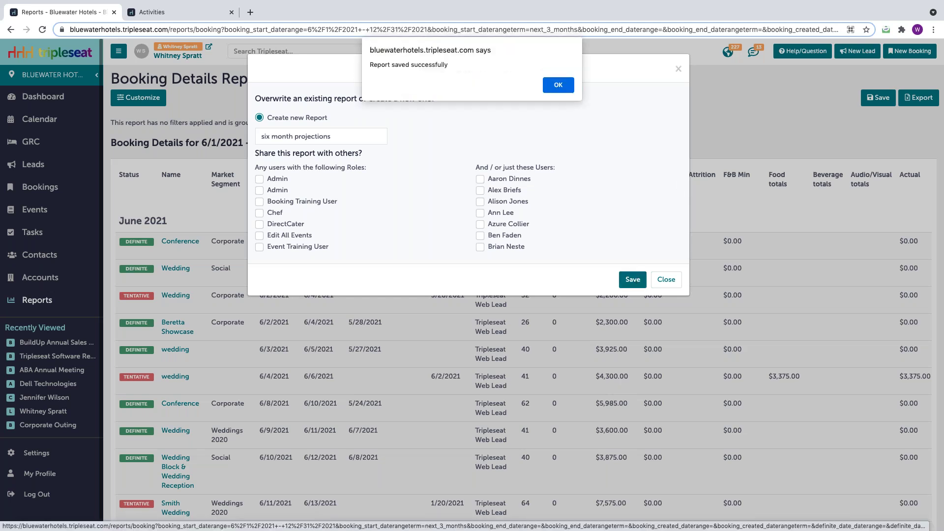
click(564, 85)
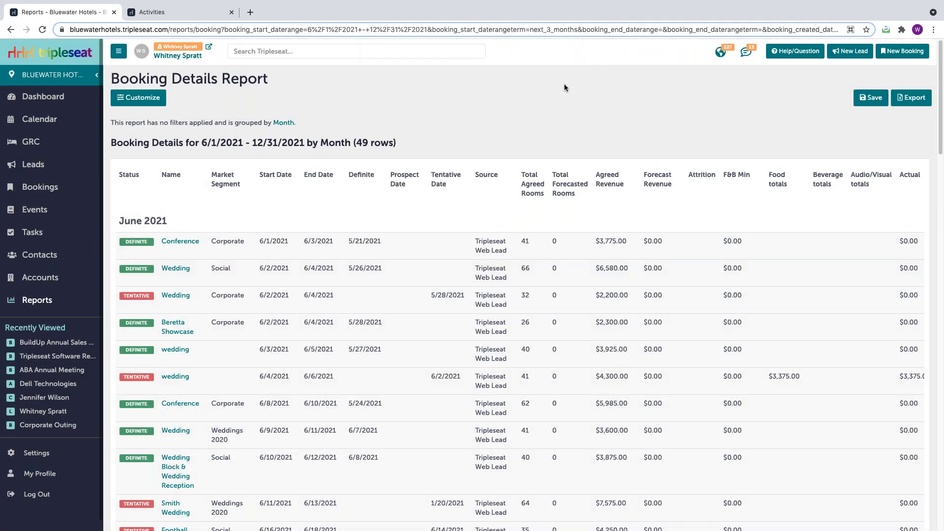
Open the saved "six month projections" report listed with the Booking Details Report on the reports page
click(42, 305)
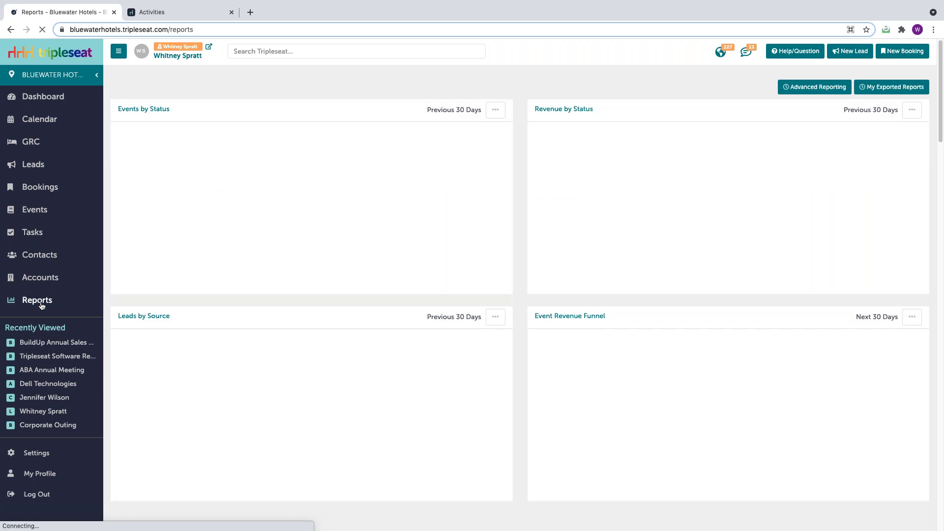
scroll(267, 366, down, 7)
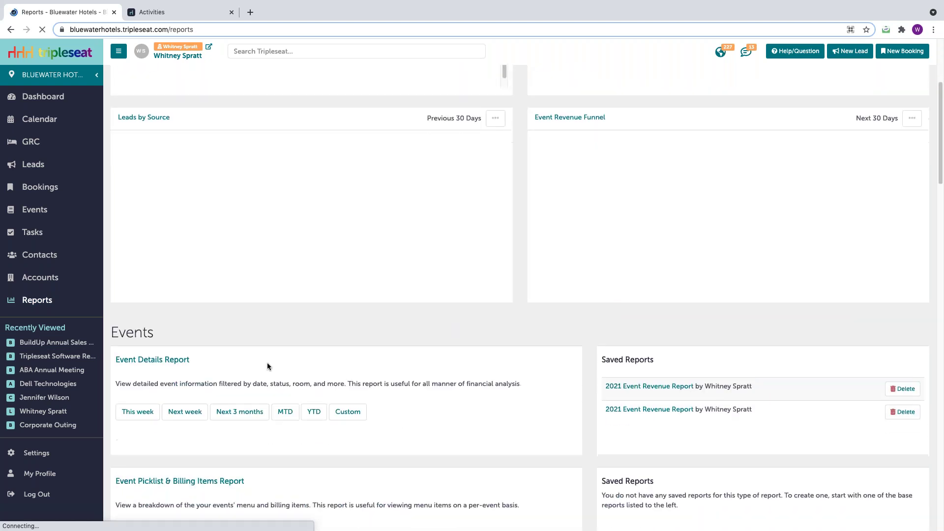
scroll(520, 298, down, 8)
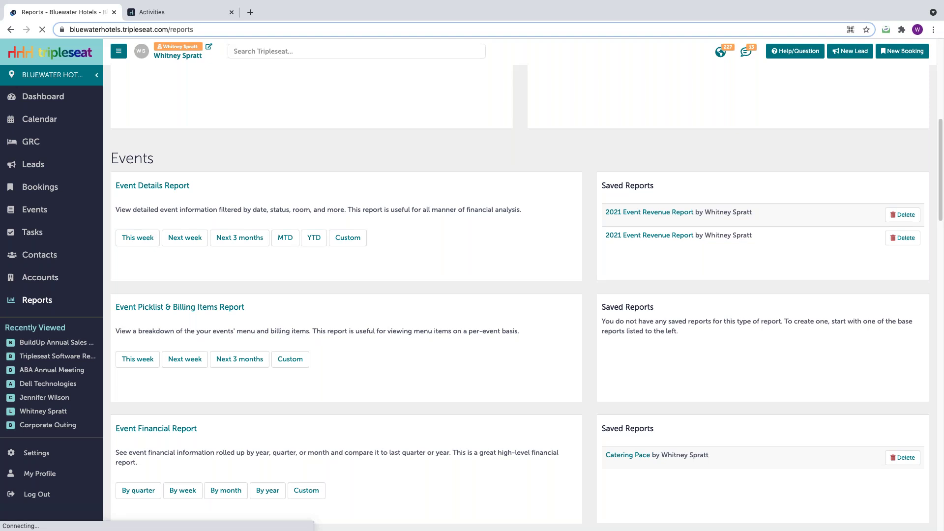
scroll(196, 344, down, 3)
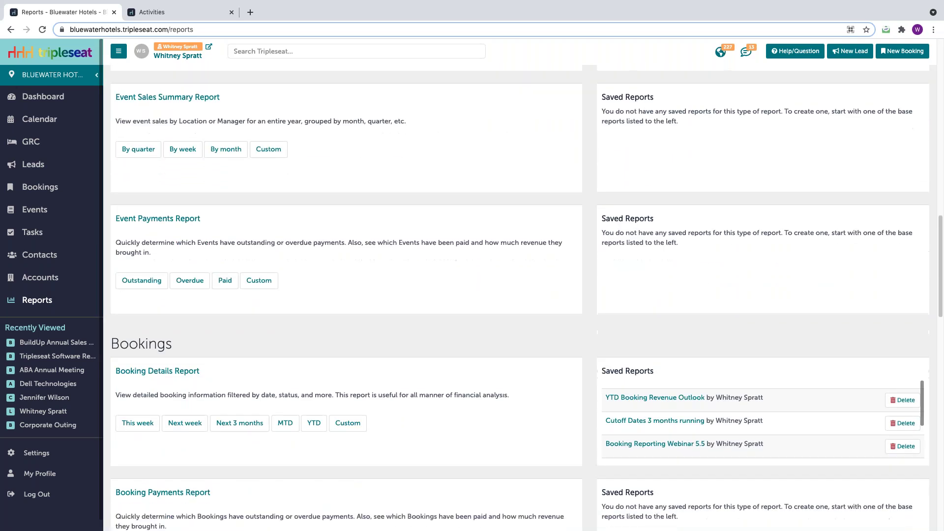
drag(200, 340, 122, 338)
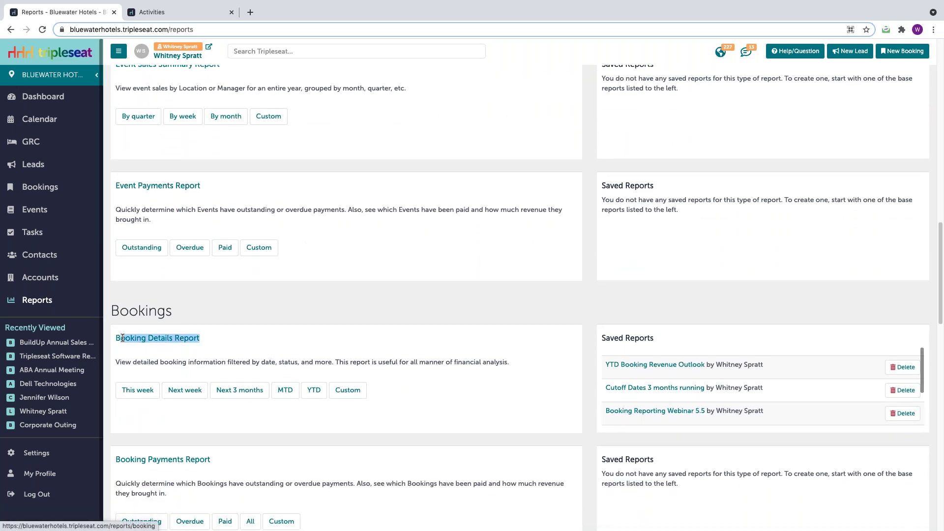
scroll(675, 391, down, 1)
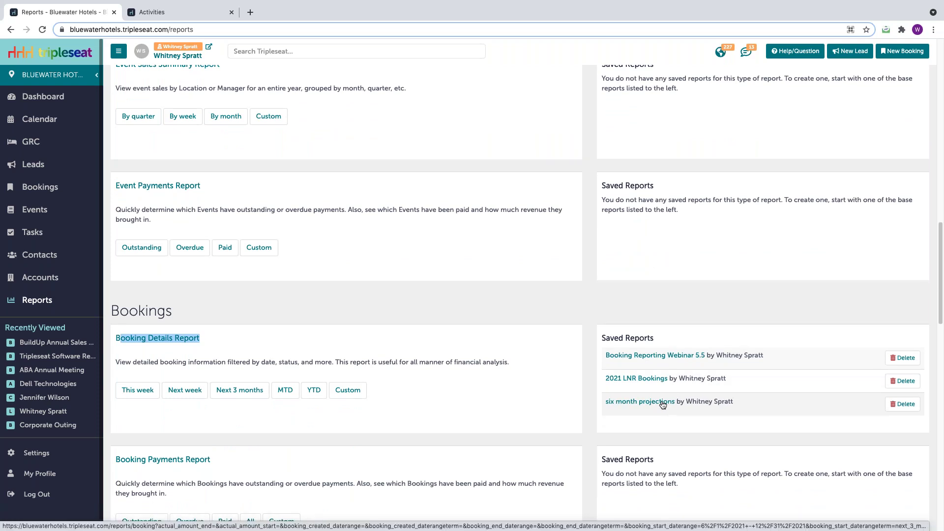
click(662, 404)
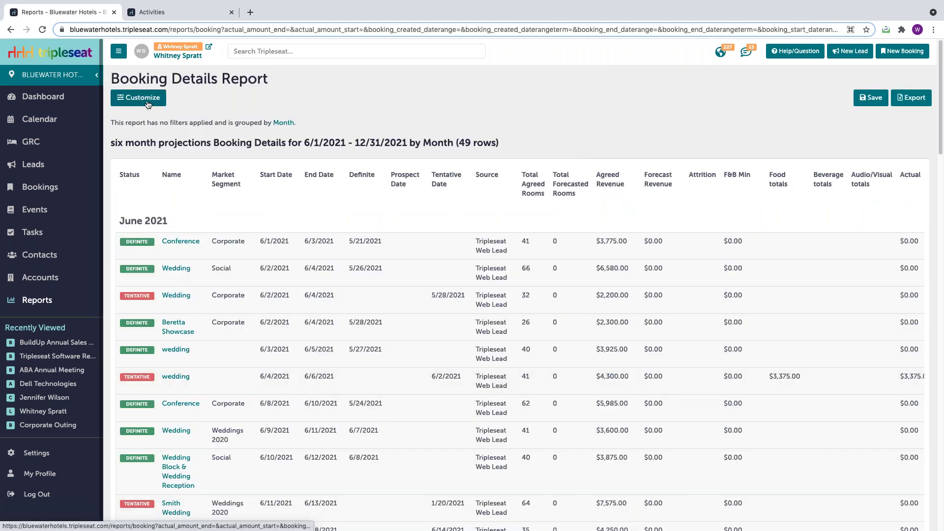
Look at the Booking Start Date range options in the saved report's customization settings and close them without changes
click(147, 100)
click(351, 138)
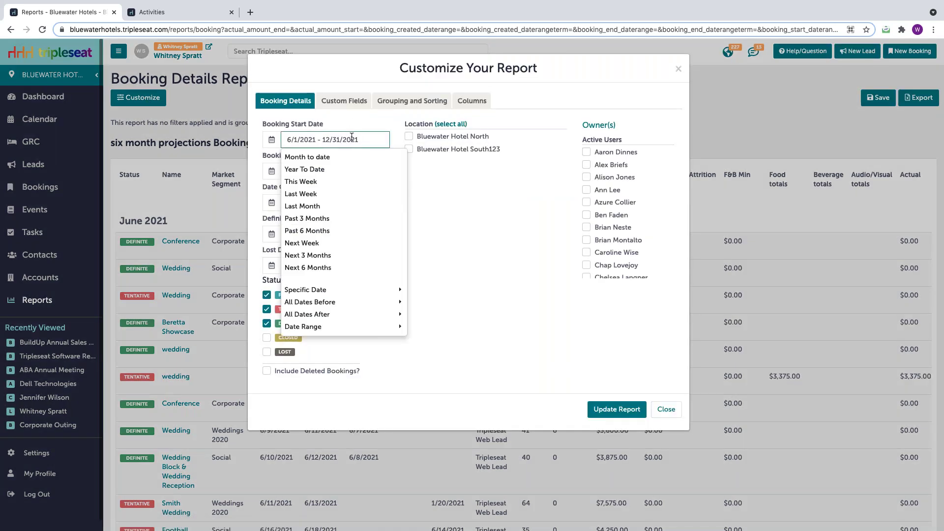
click(666, 409)
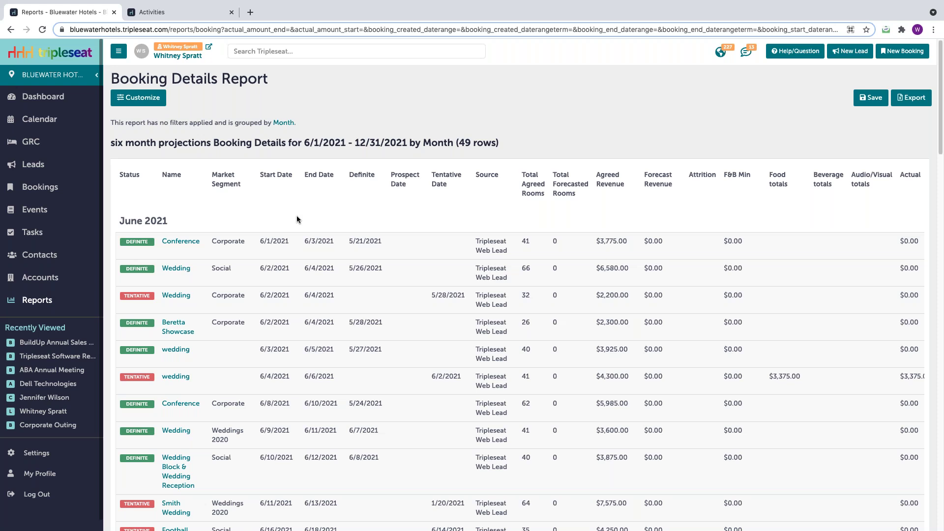
Open the Lead Details Report for the last 6 months and look through all its columns up to Managers
click(58, 305)
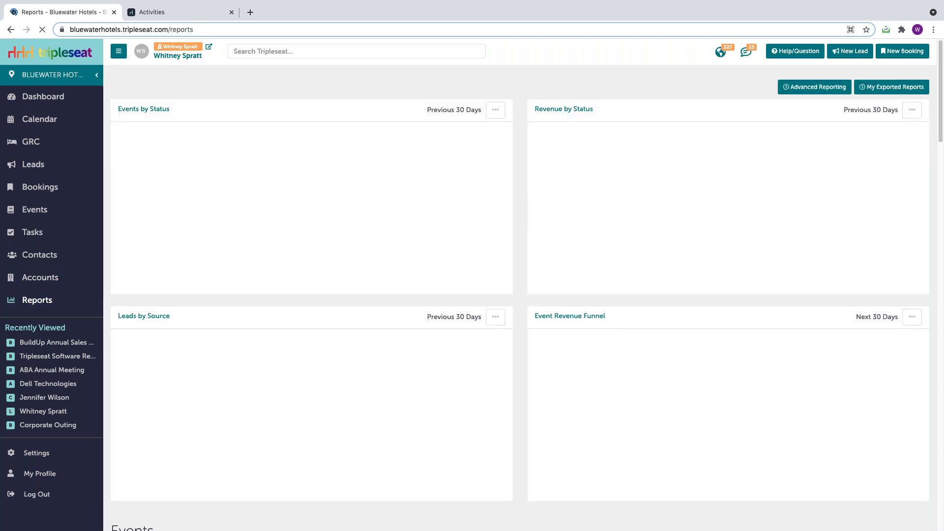
scroll(520, 295, down, 5)
scroll(520, 295, down, 15)
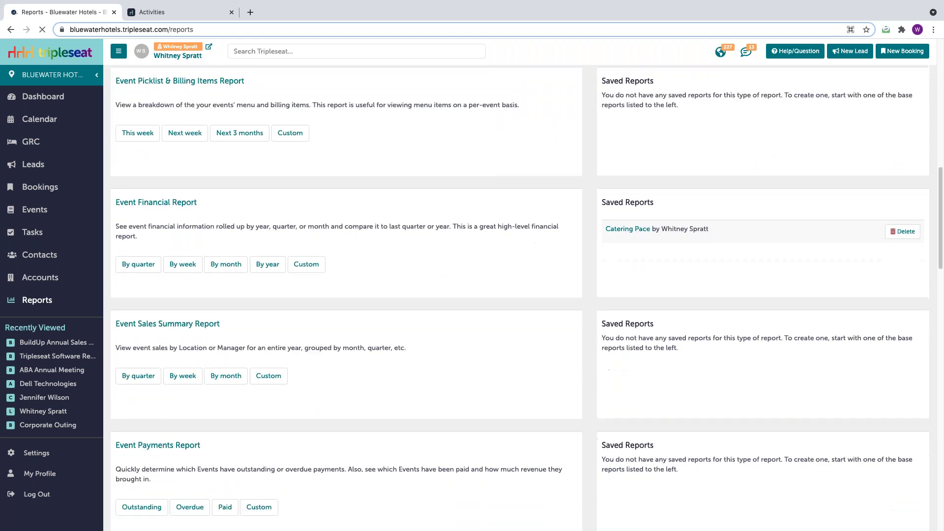
scroll(519, 295, down, 12)
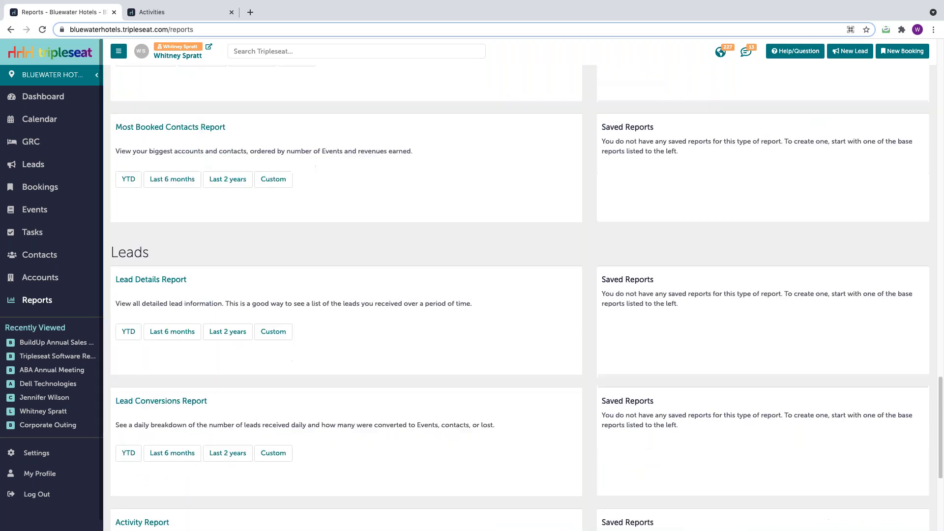
scroll(519, 295, down, 1)
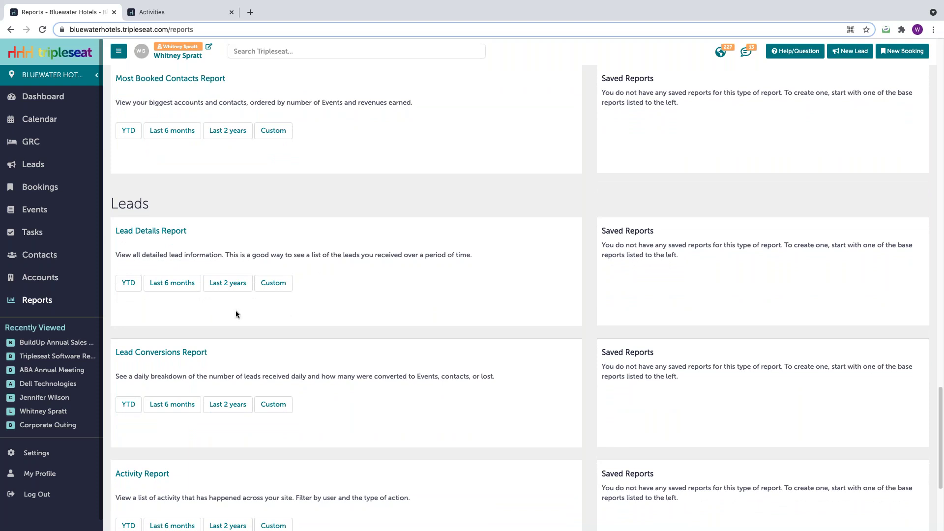
click(181, 287)
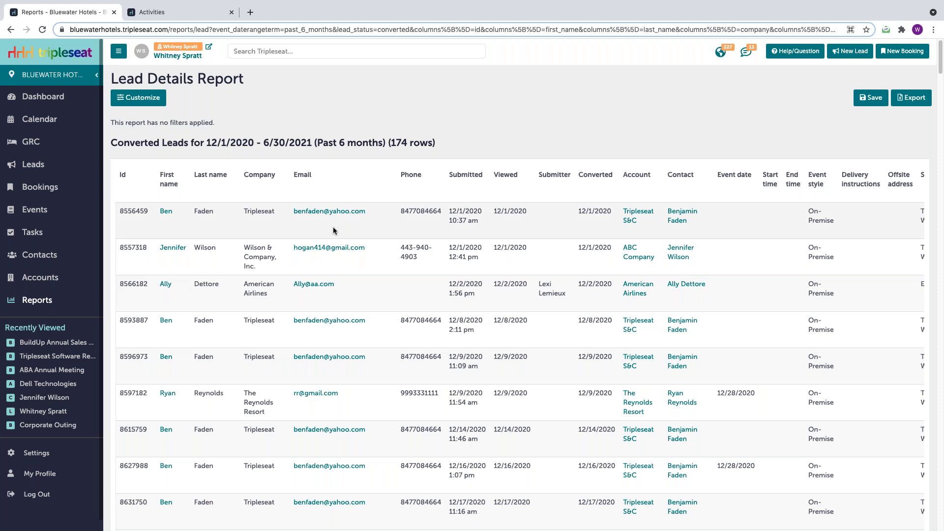
scroll(333, 230, right, 15)
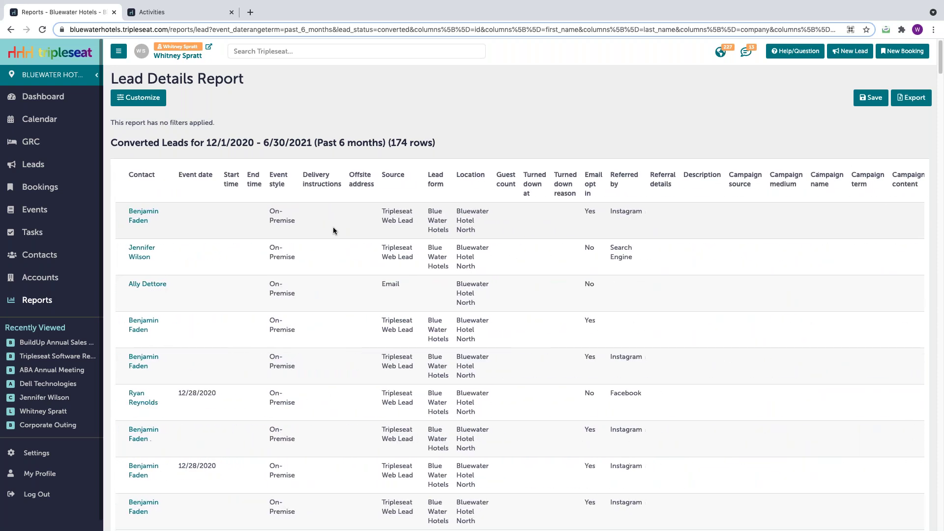
scroll(333, 230, right, 3)
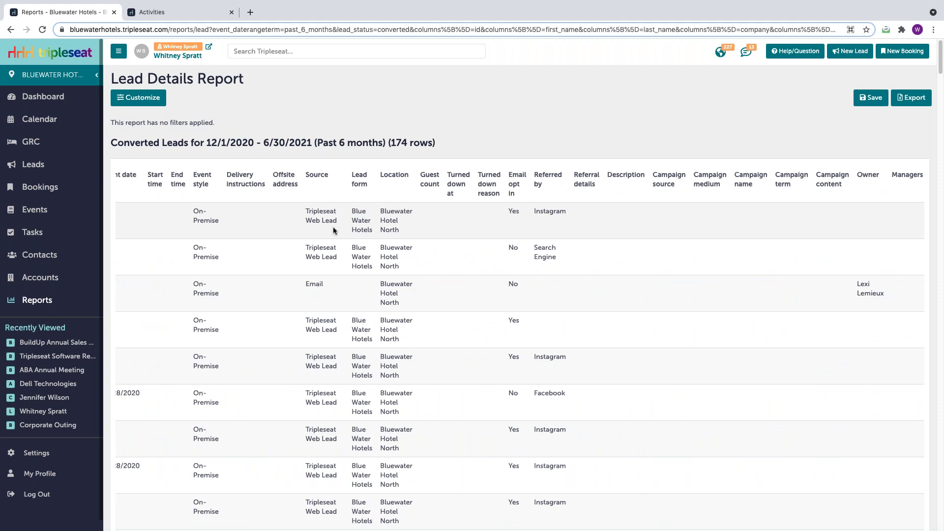
scroll(333, 230, left, 20)
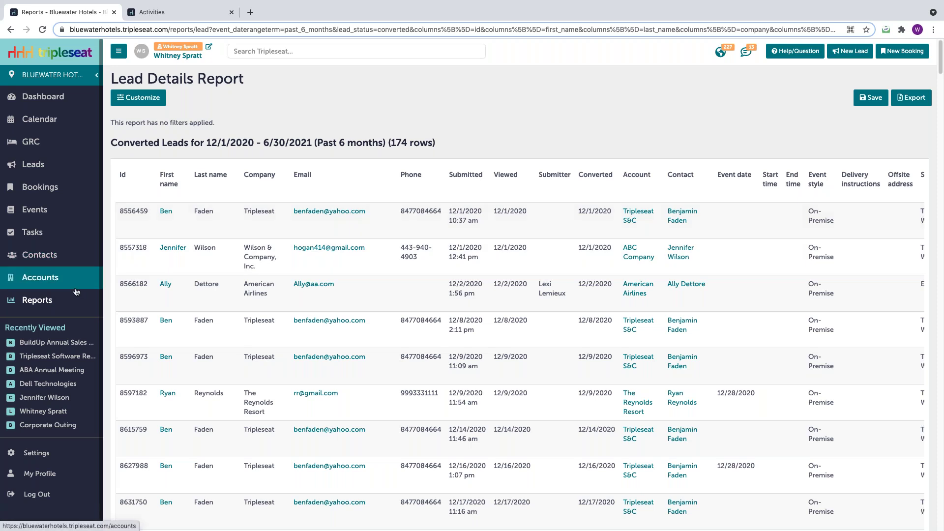
Return to the reports page and open the Lead Conversions Report for the last 2 years
click(46, 280)
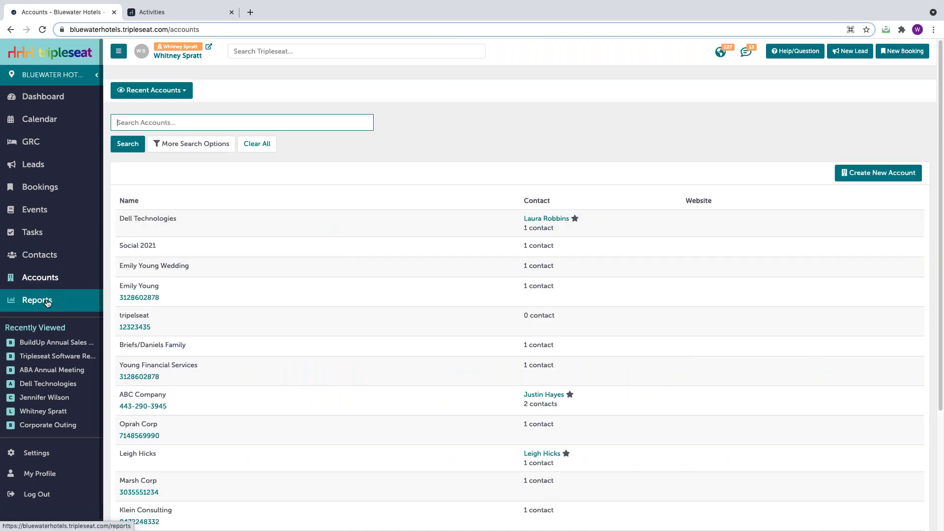
click(47, 301)
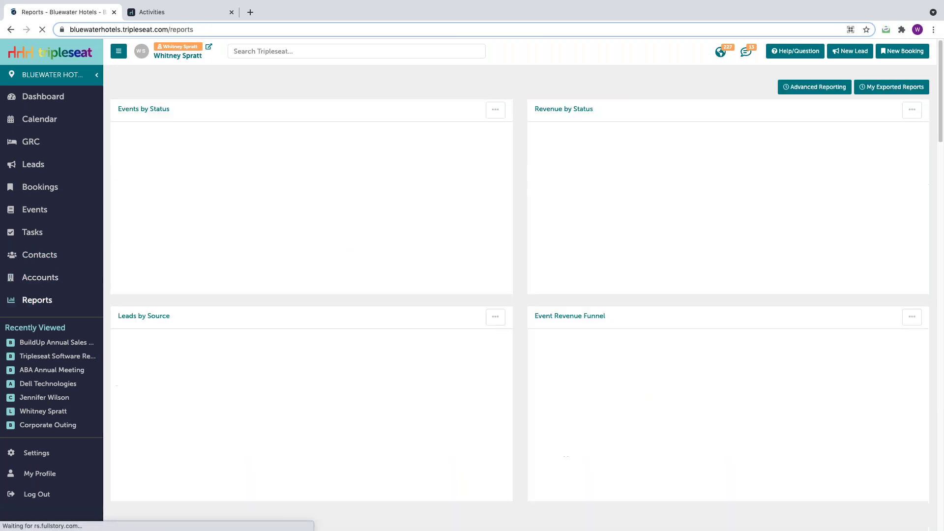
scroll(519, 298, down, 20)
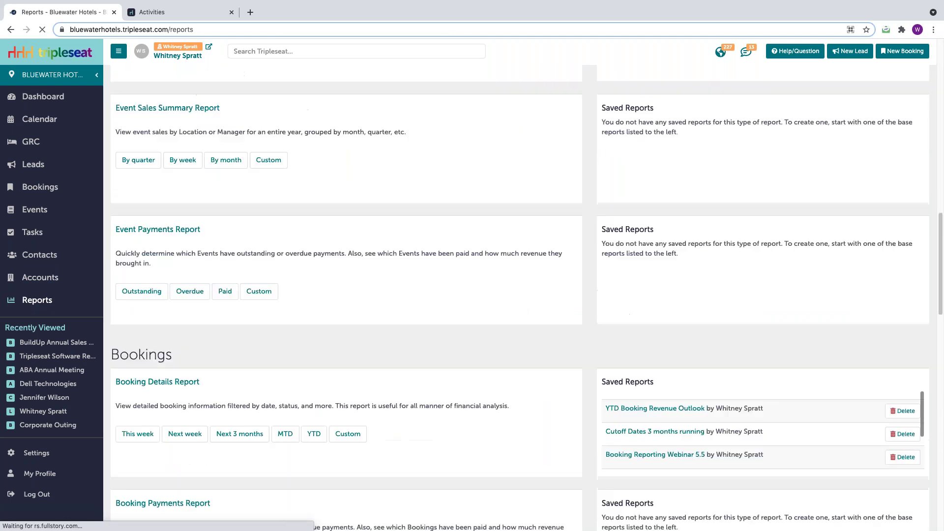
scroll(520, 298, down, 5)
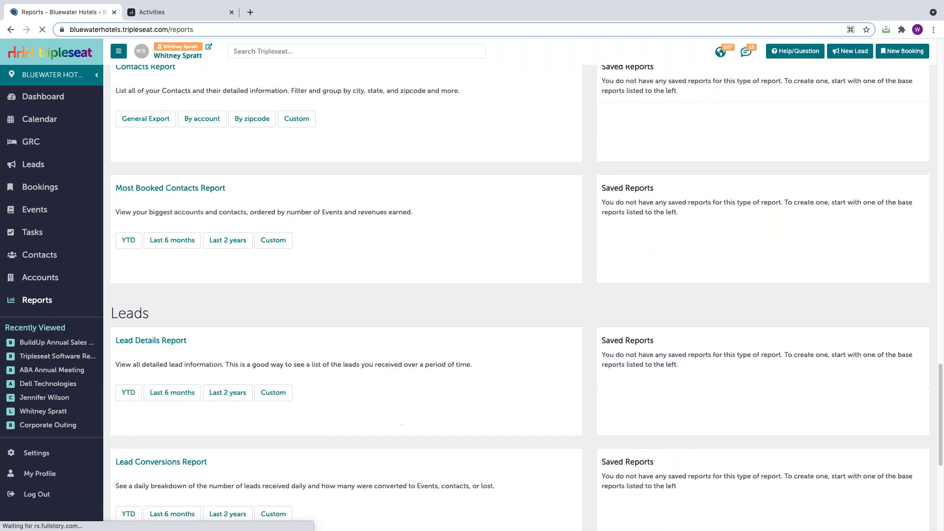
scroll(227, 365, down, 3)
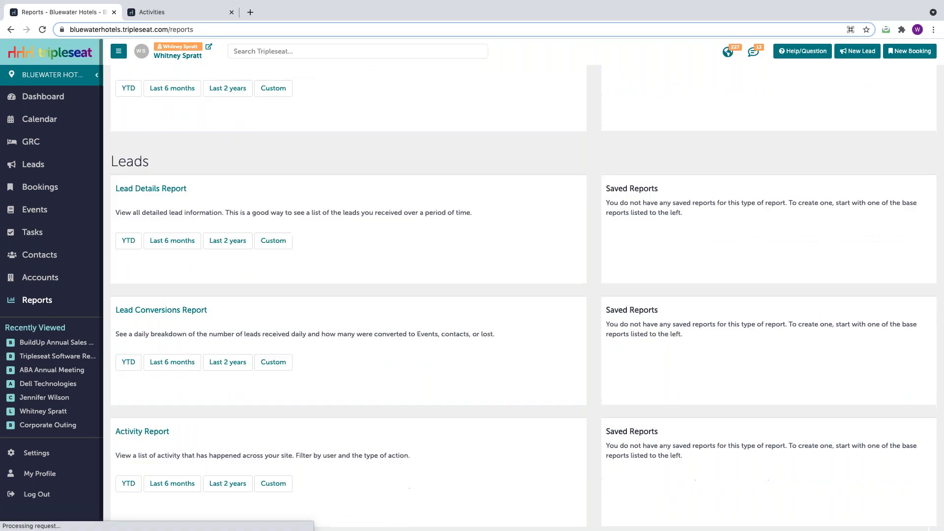
click(228, 365)
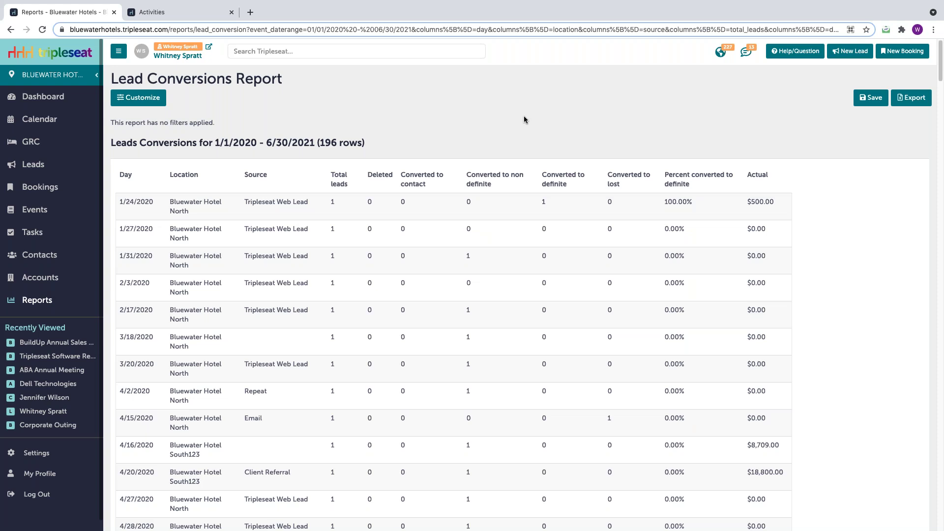
Examine the Converted to definite and Actual columns, including the actual amount for the Client Referral lead on 4/20/2020
drag(541, 176, 579, 183)
click(751, 173)
drag(747, 175, 785, 178)
drag(742, 472, 796, 472)
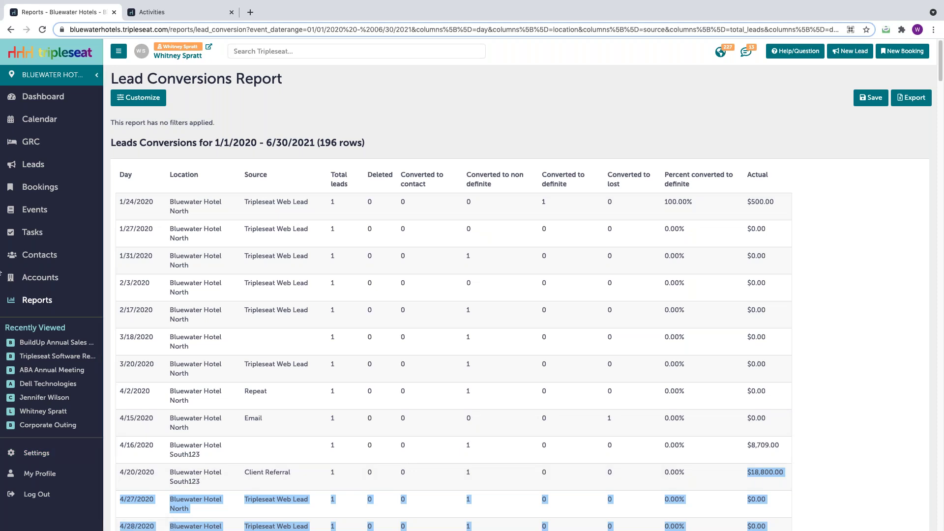
Return to the reports page and open the saved "sales task activity detail" report listed with the Task Report
click(42, 301)
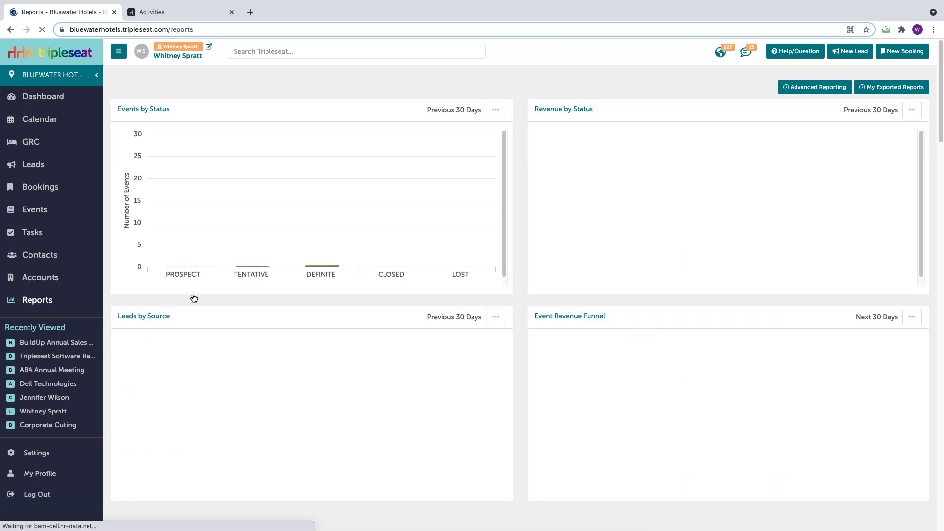
scroll(194, 299, down, 5)
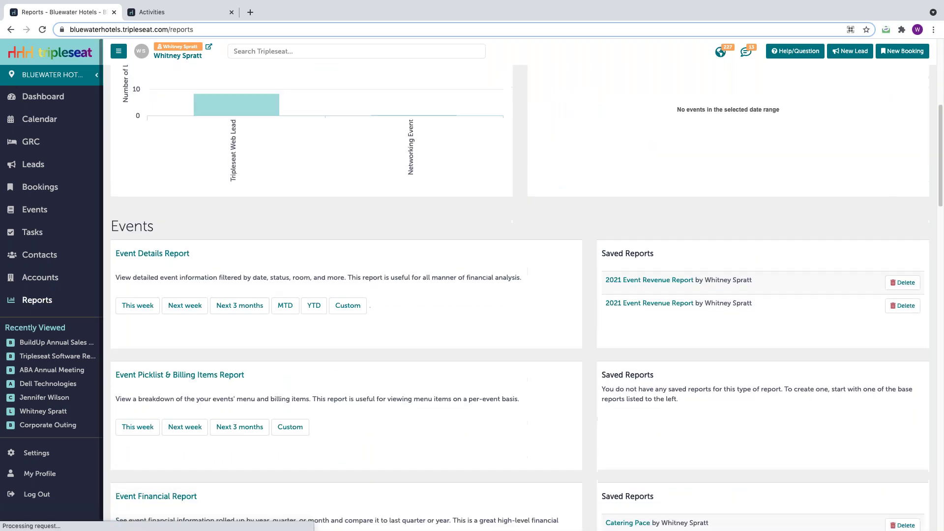
scroll(344, 295, down, 20)
scroll(217, 407, down, 11)
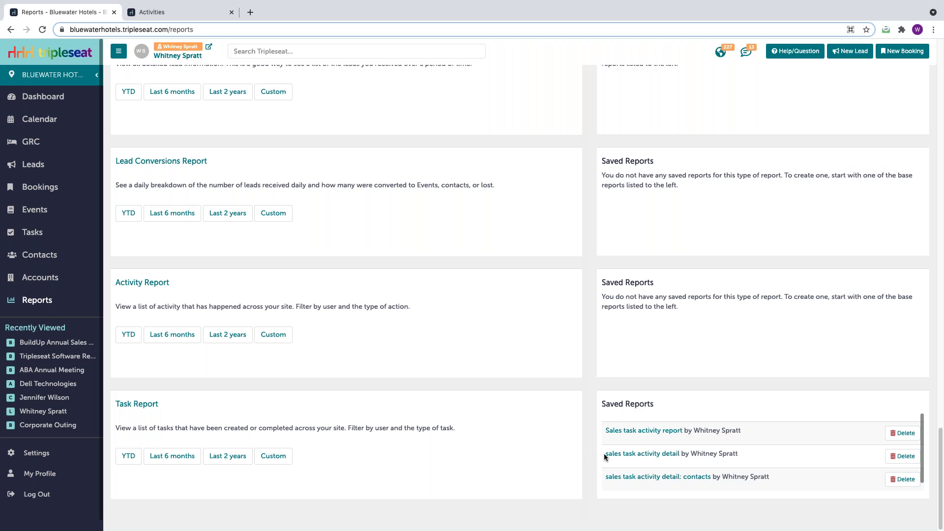
click(651, 455)
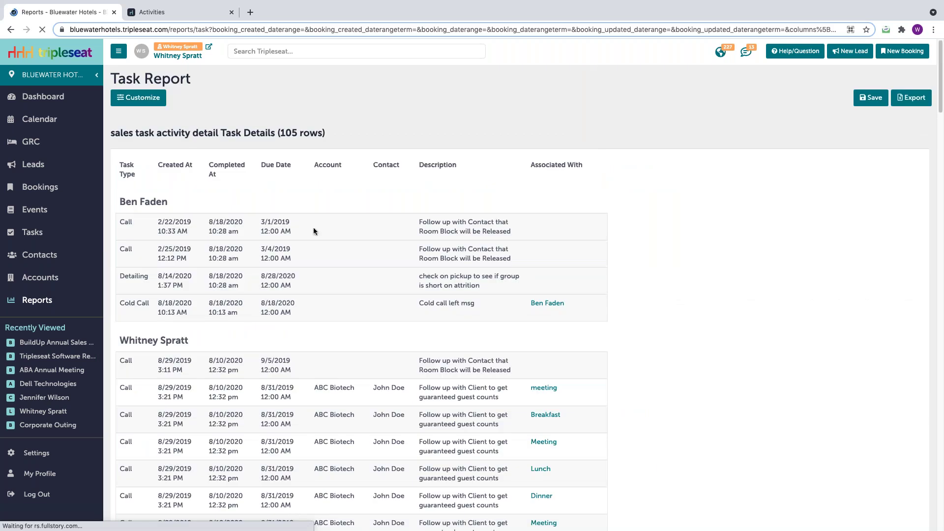
Examine the task report's grouping by user, its Description and Associated With columns, and the follow-up tasks listed below
drag(174, 202, 122, 201)
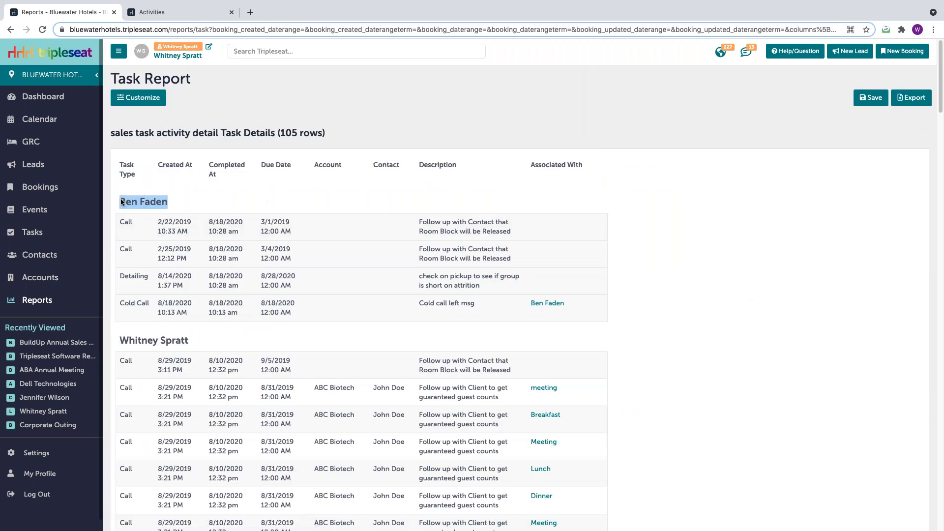
click(148, 340)
drag(148, 339, 110, 334)
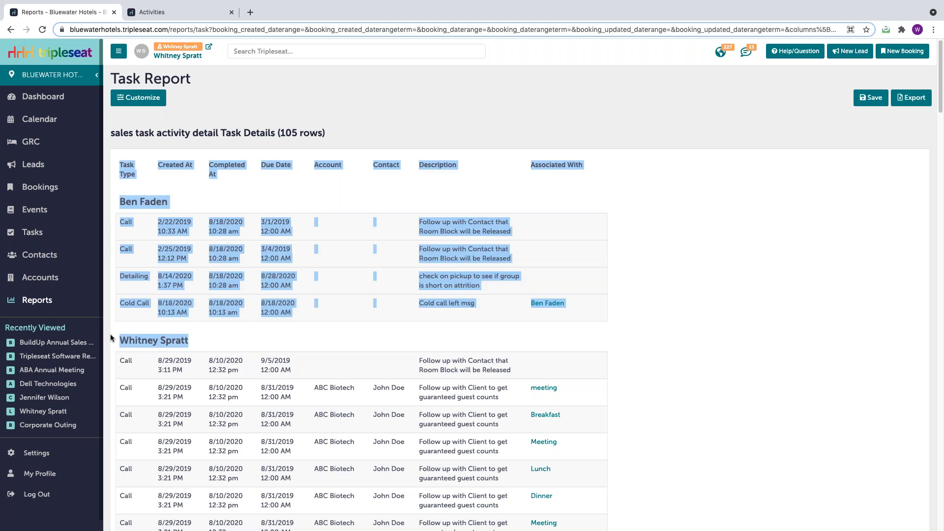
click(261, 182)
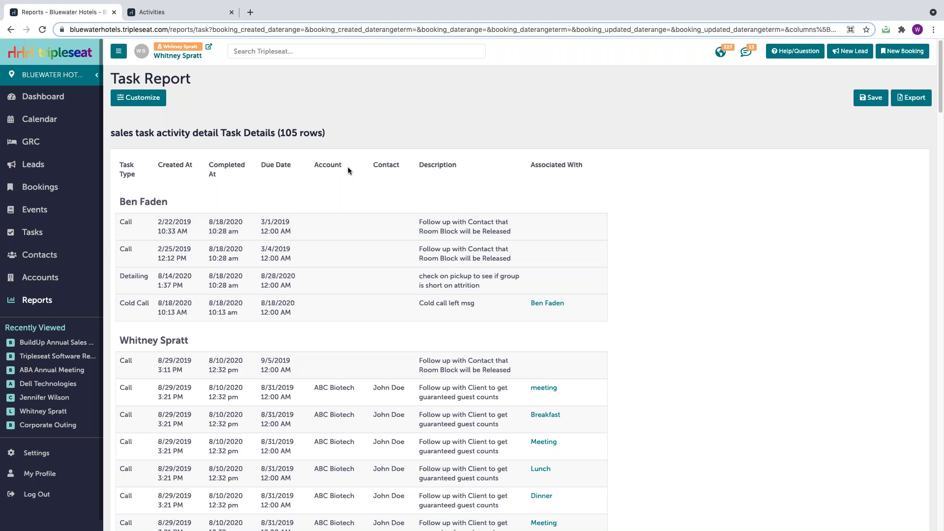
drag(420, 166, 455, 167)
drag(531, 166, 579, 164)
scroll(359, 283, down, 3)
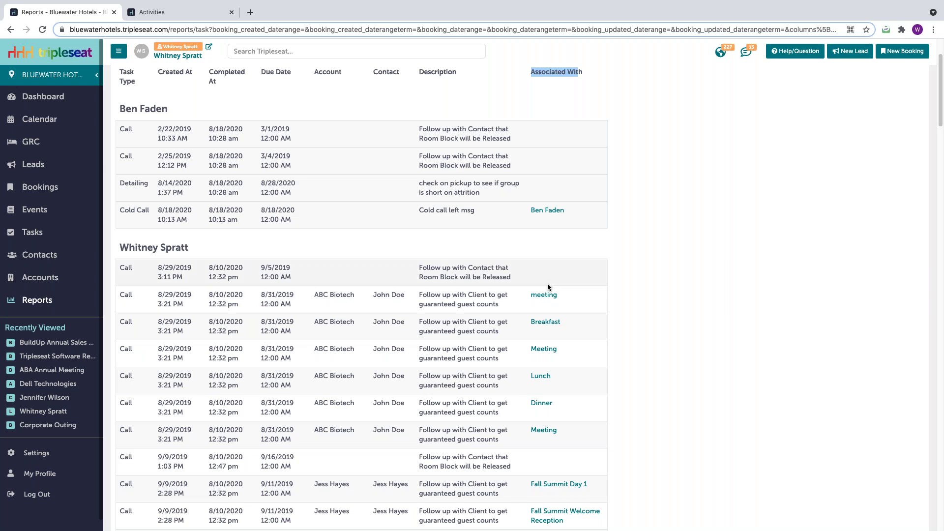
scroll(544, 349, down, 1)
scroll(543, 261, down, 8)
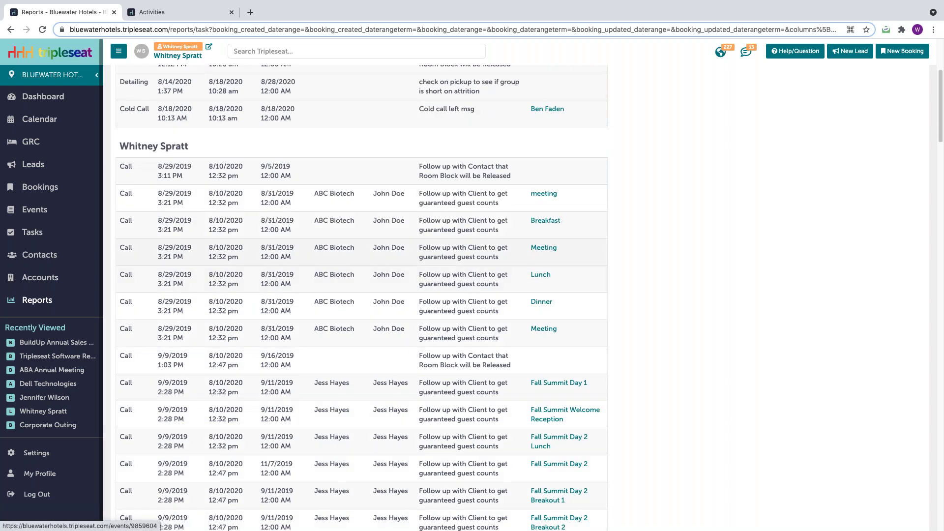
scroll(560, 295, down, 15)
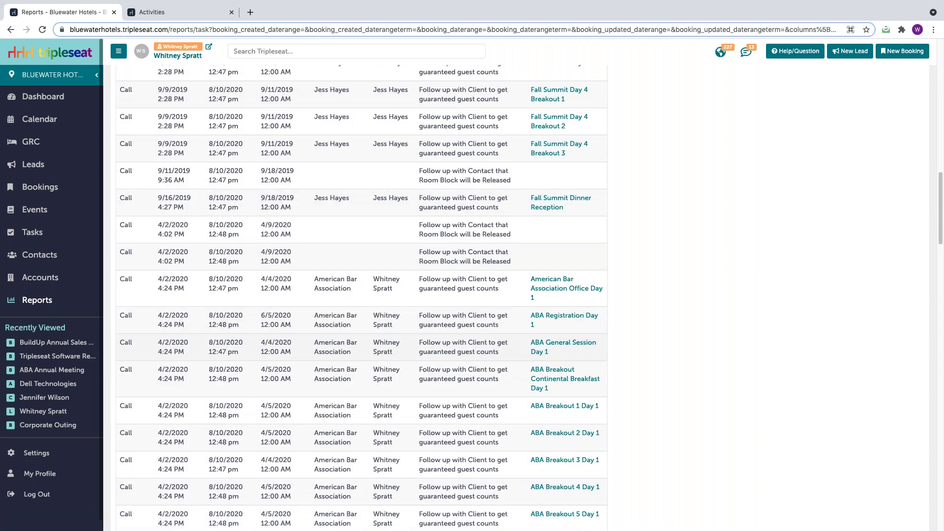
scroll(361, 299, down, 3)
scroll(362, 300, down, 12)
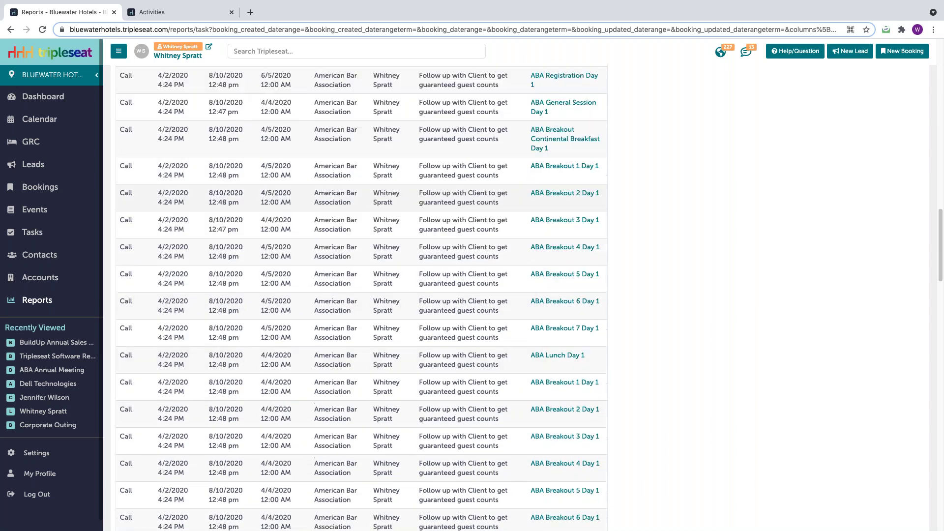
Examine the remaining task rows, including the description and associated contact of the Pfizer cold call task
scroll(361, 300, down, 18)
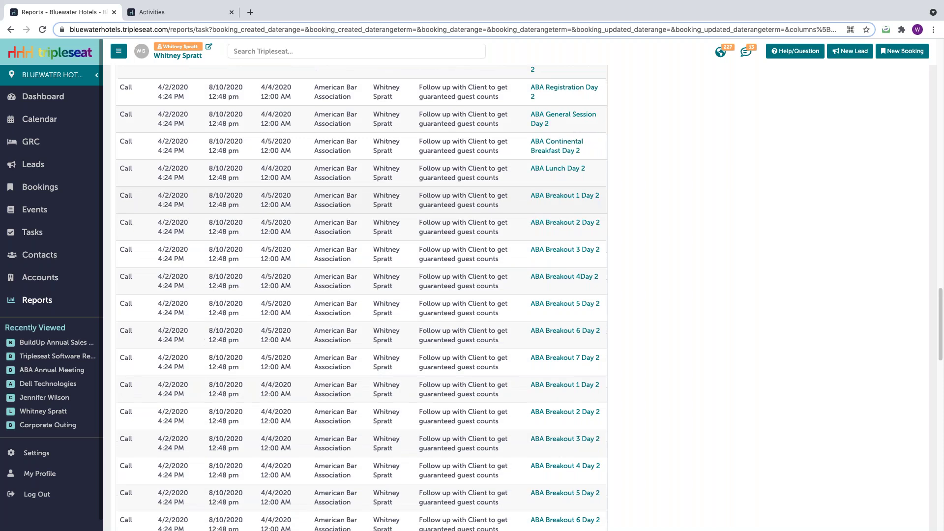
scroll(593, 423, down, 13)
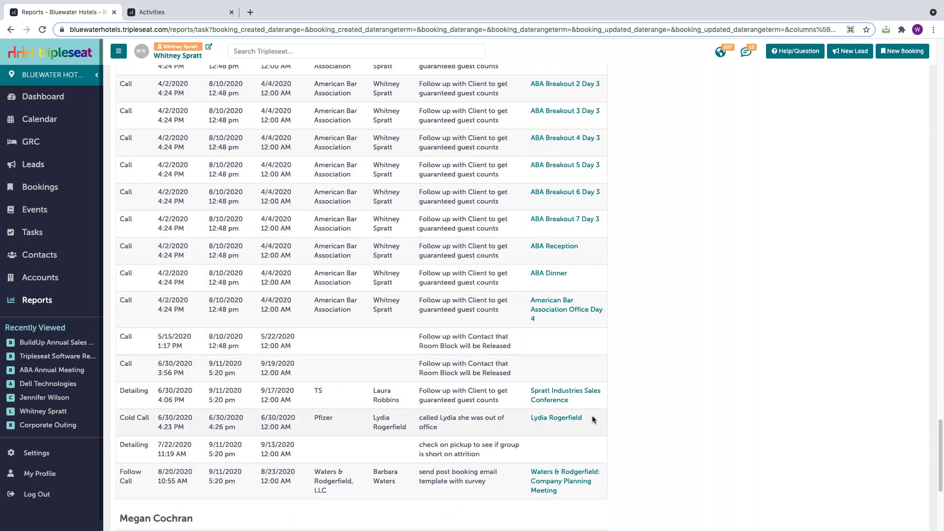
drag(592, 415, 420, 418)
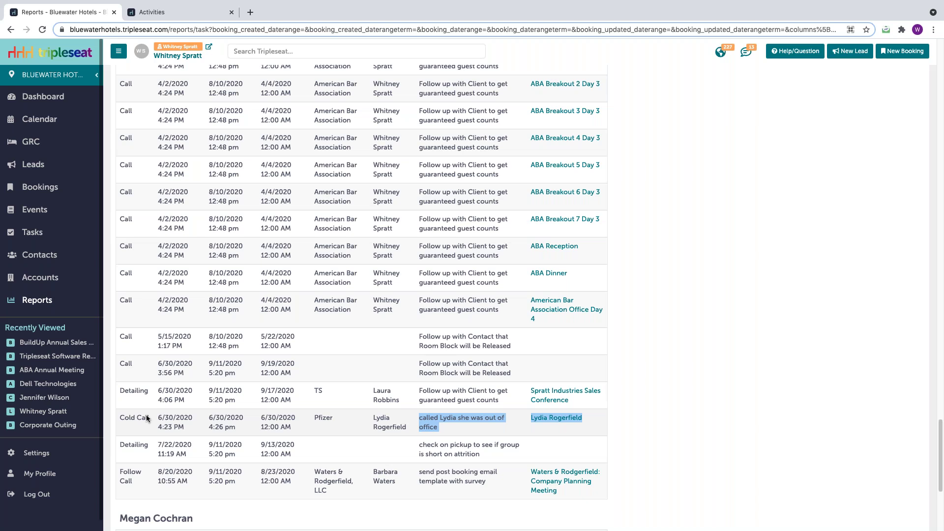
scroll(146, 415, up, 20)
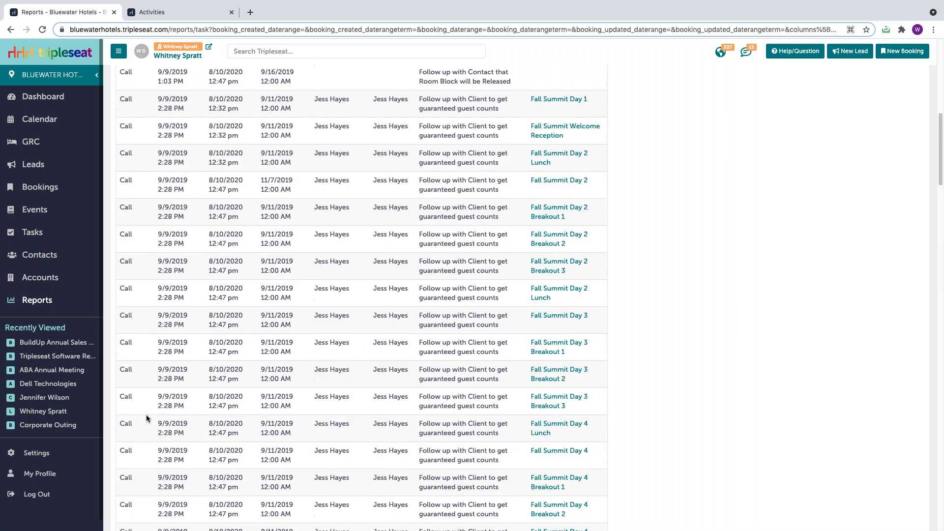
scroll(146, 415, up, 10)
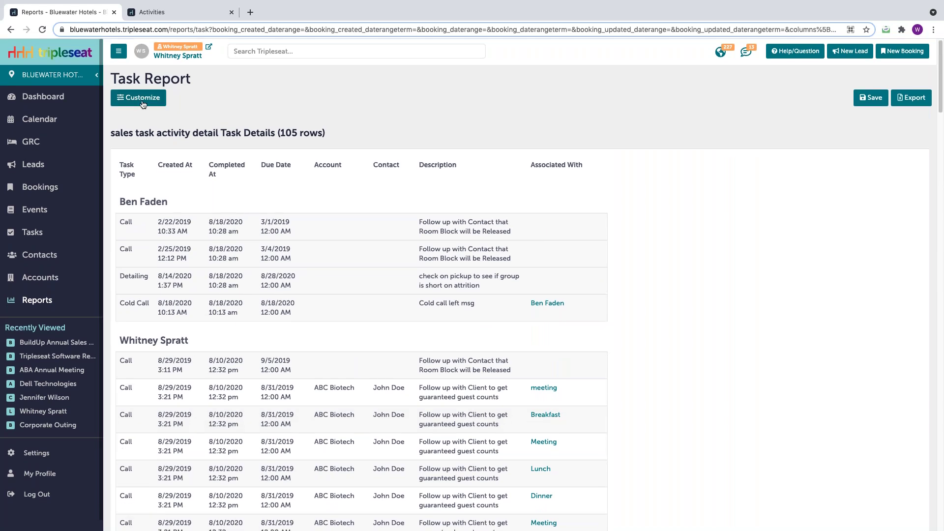
Review the task report's customization options for Task Type, Associated With objects and Columns, and close them without changes
click(143, 103)
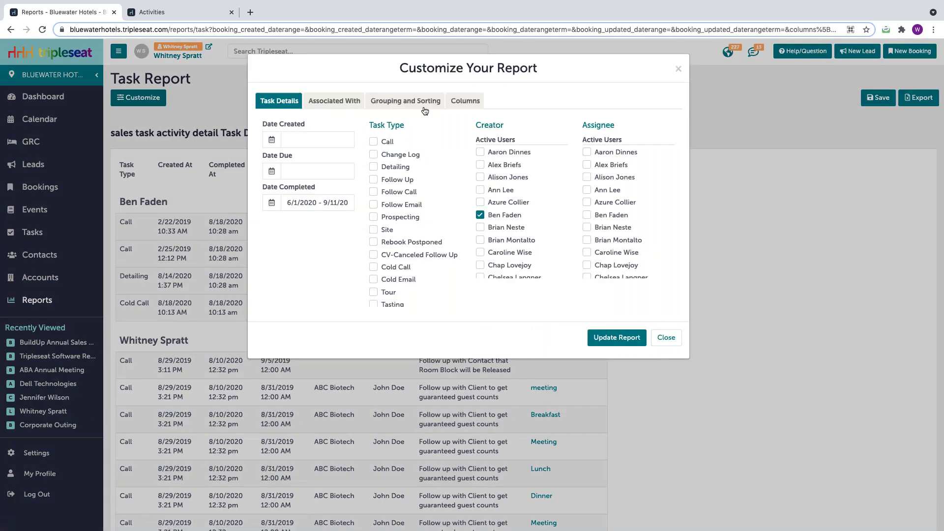
drag(408, 124, 369, 126)
click(334, 101)
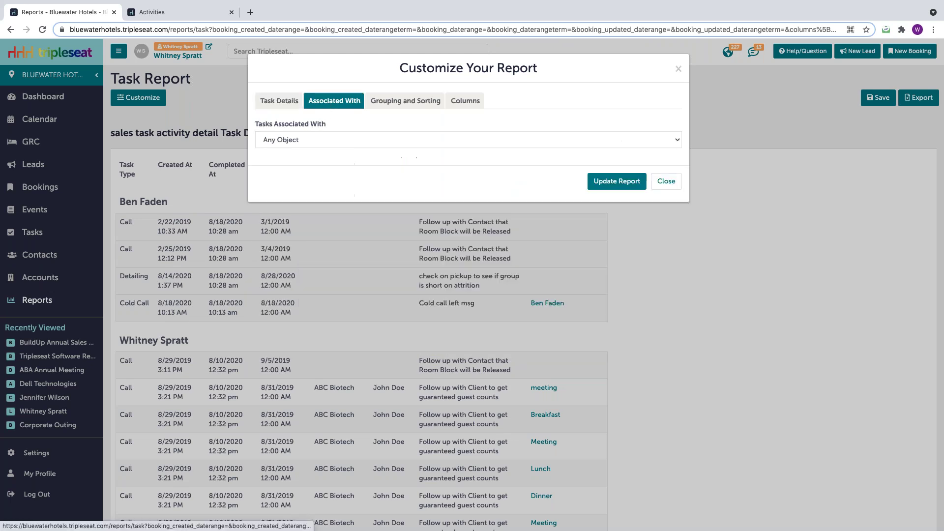
click(315, 139)
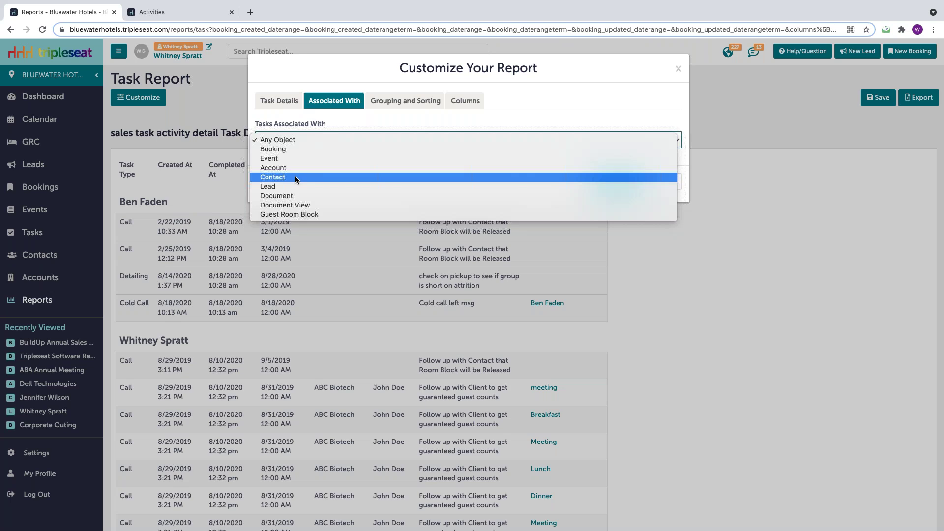
click(493, 99)
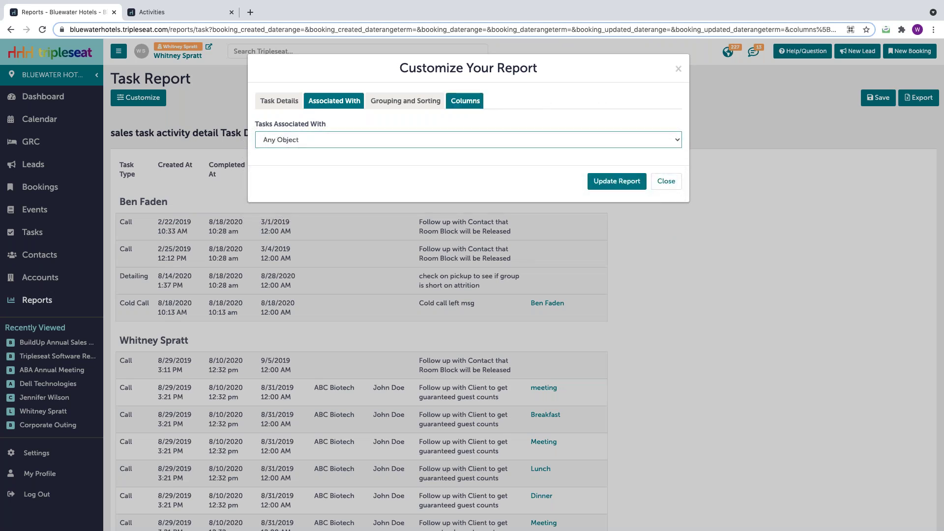
click(466, 100)
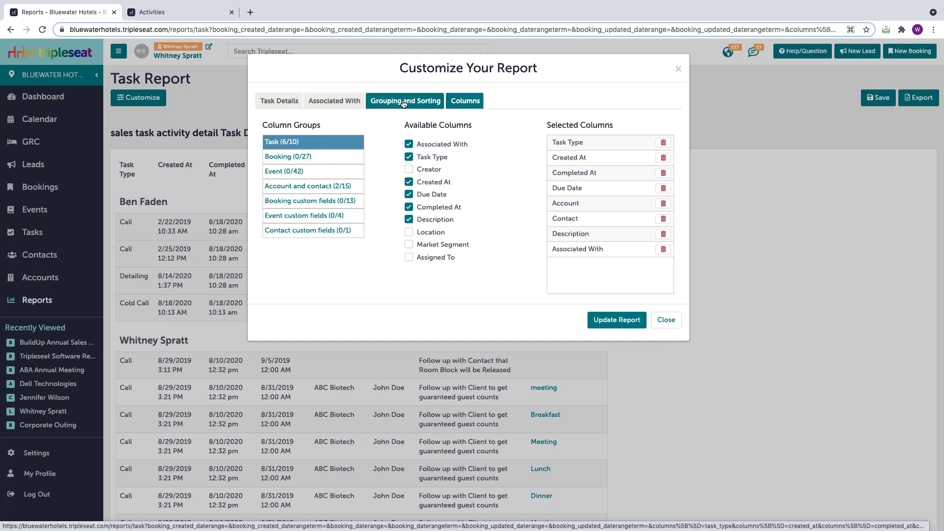
click(678, 72)
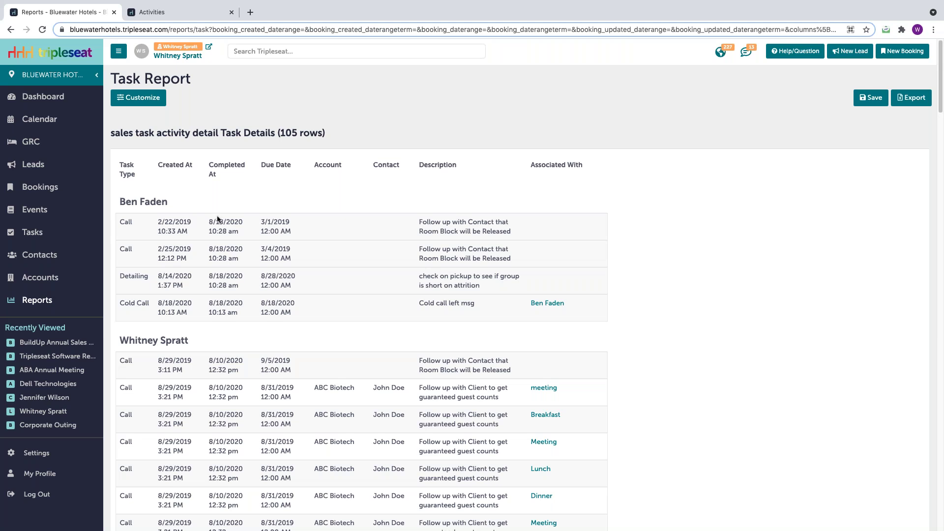
Return to the reports page and reopen the saved "sales task activity detail" report
click(48, 303)
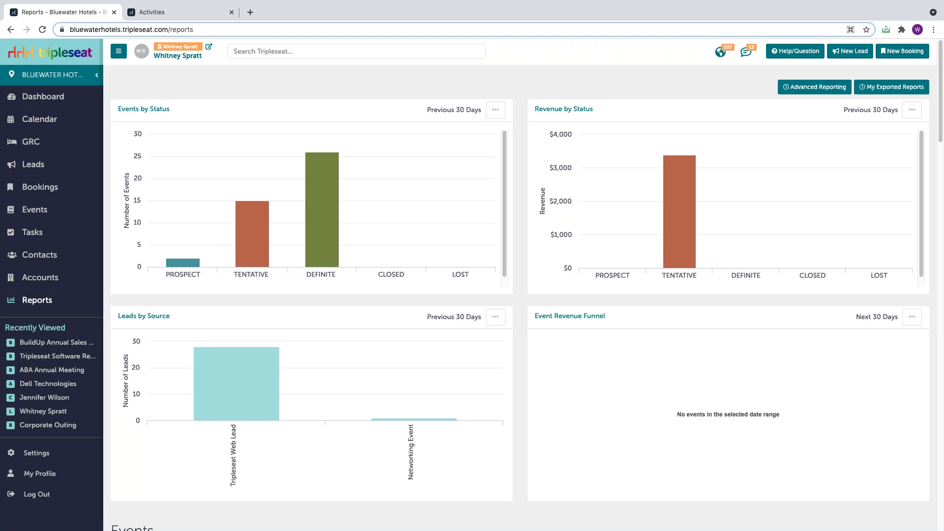
click(37, 300)
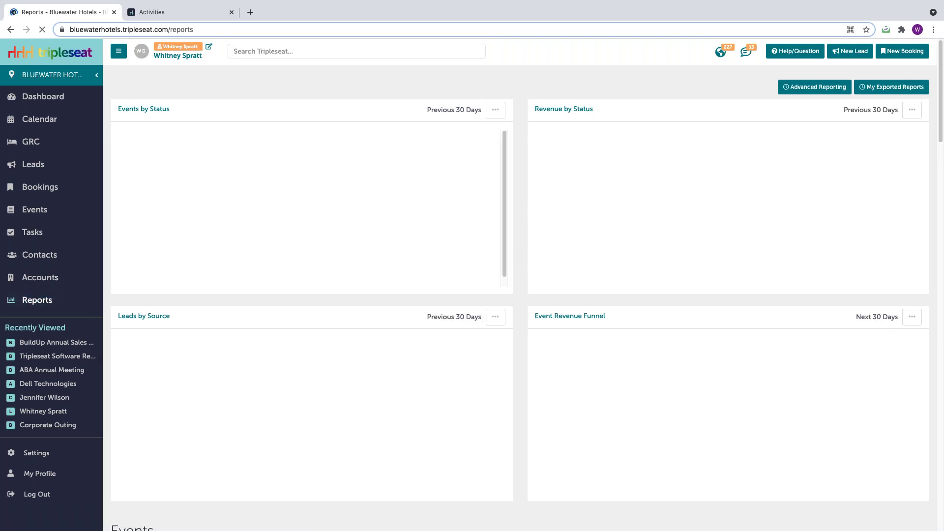
scroll(520, 295, down, 15)
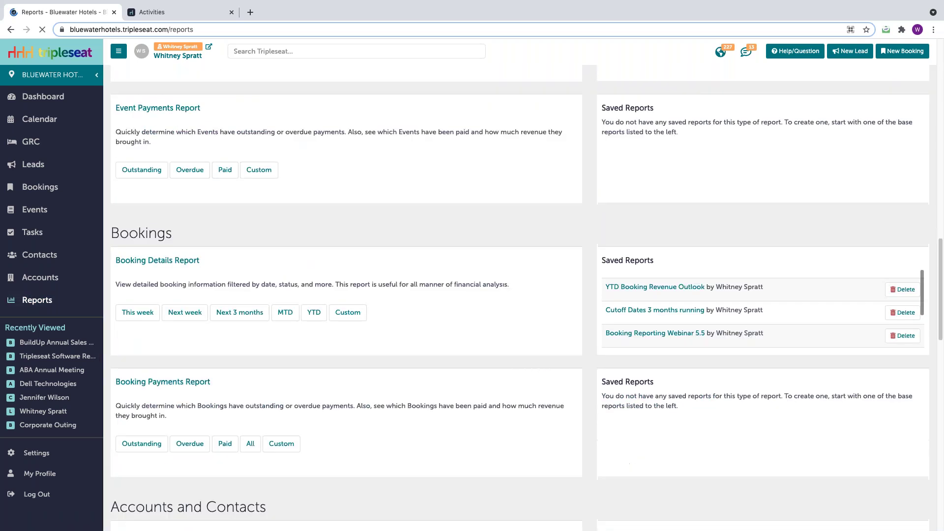
scroll(652, 457, down, 20)
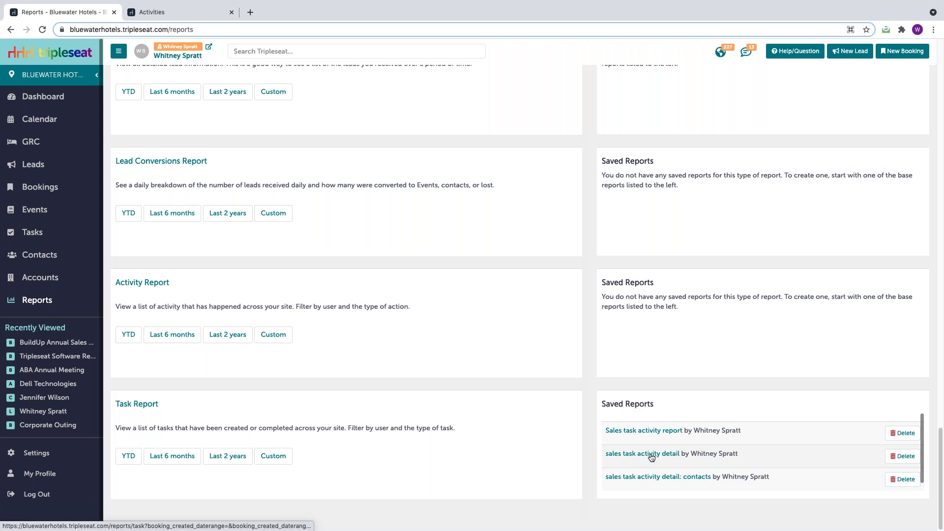
click(652, 457)
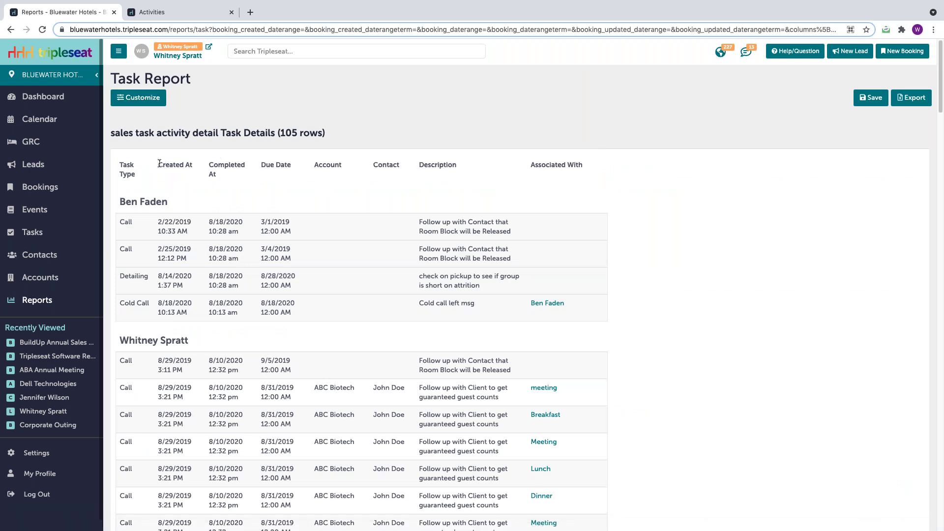
Compare the Created At, Completed At and Due Date columns across all users' tasks in the report
drag(159, 163, 239, 165)
scroll(246, 308, down, 5)
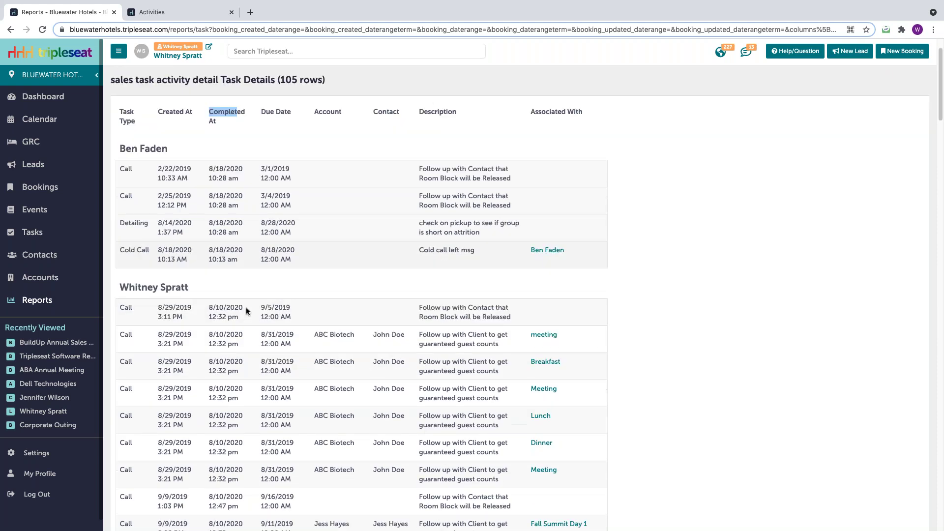
scroll(246, 307, down, 20)
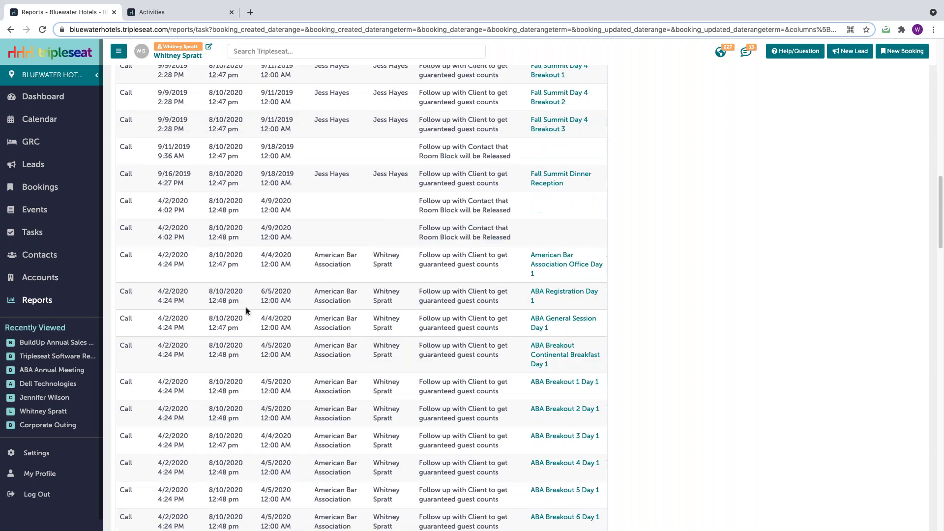
scroll(246, 308, down, 15)
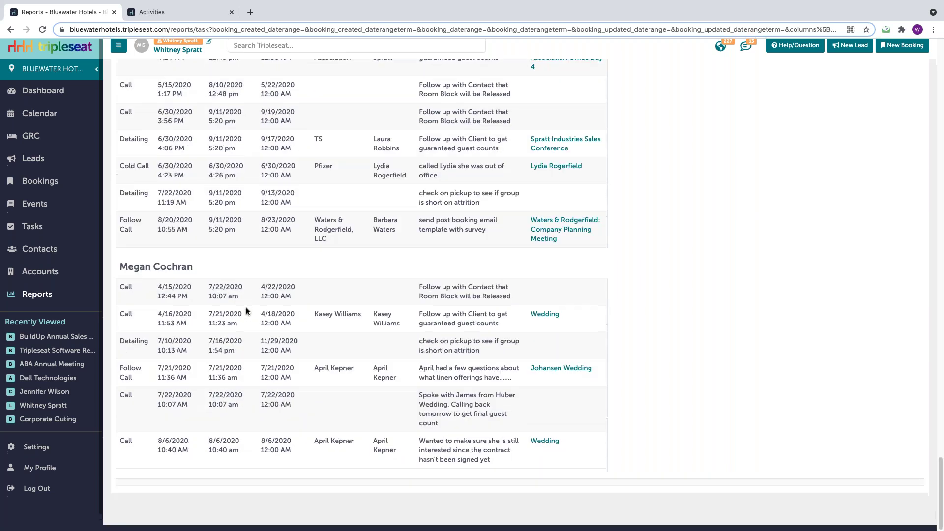
scroll(246, 308, up, 20)
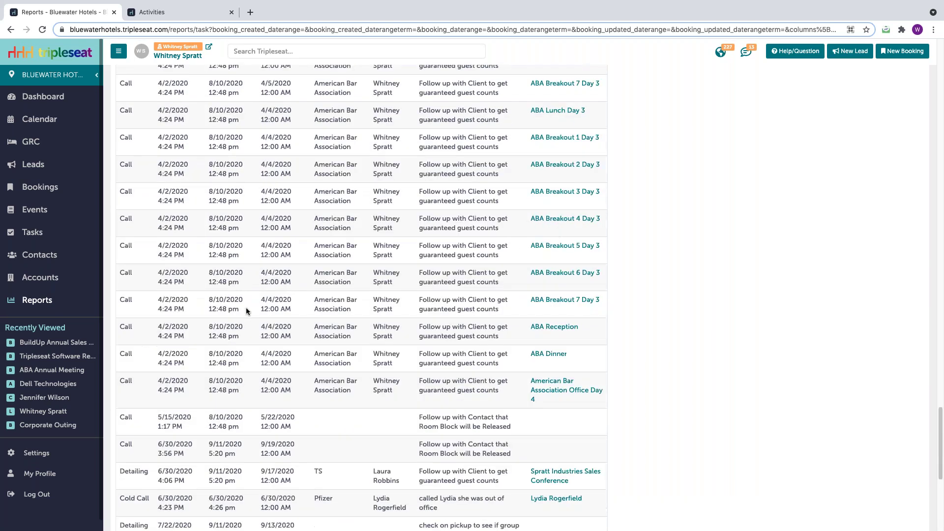
scroll(246, 308, up, 15)
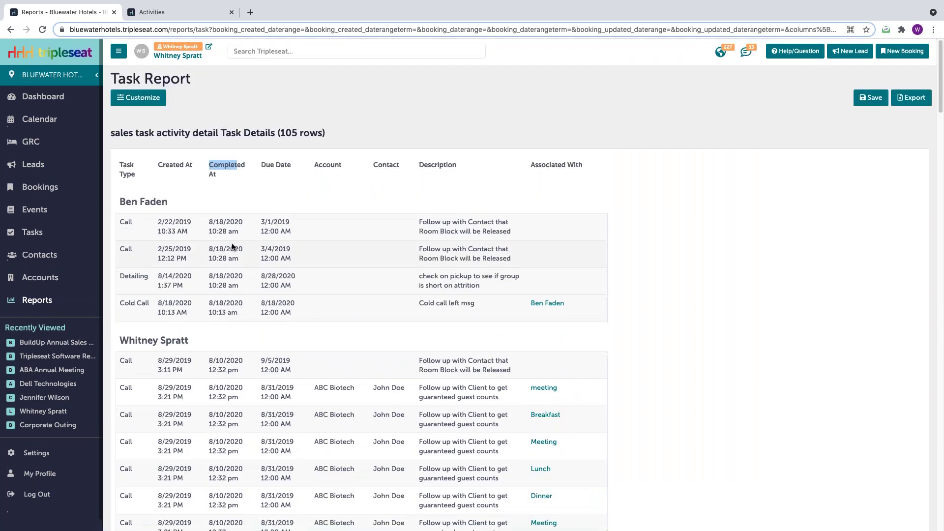
drag(261, 164, 311, 167)
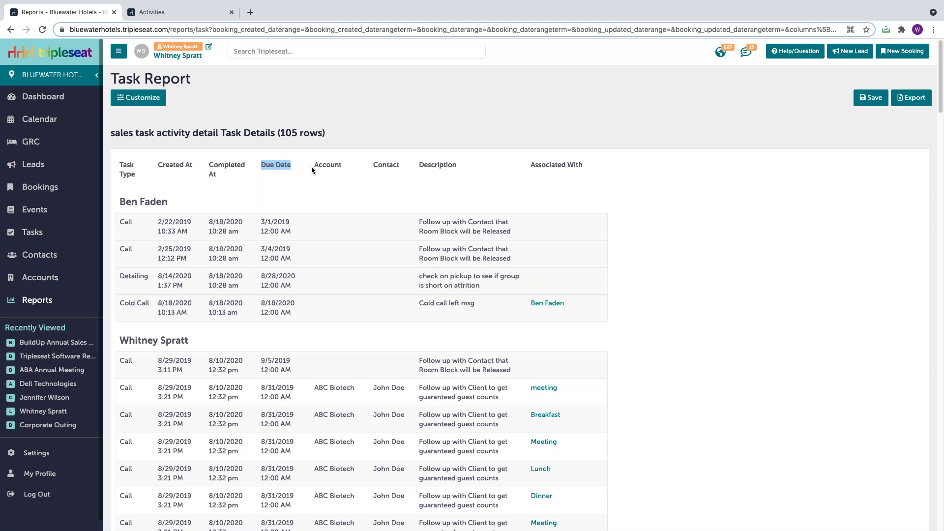
Customize the task report by clearing the Date Completed range and setting Date Created to Last Week, and update the report
click(143, 98)
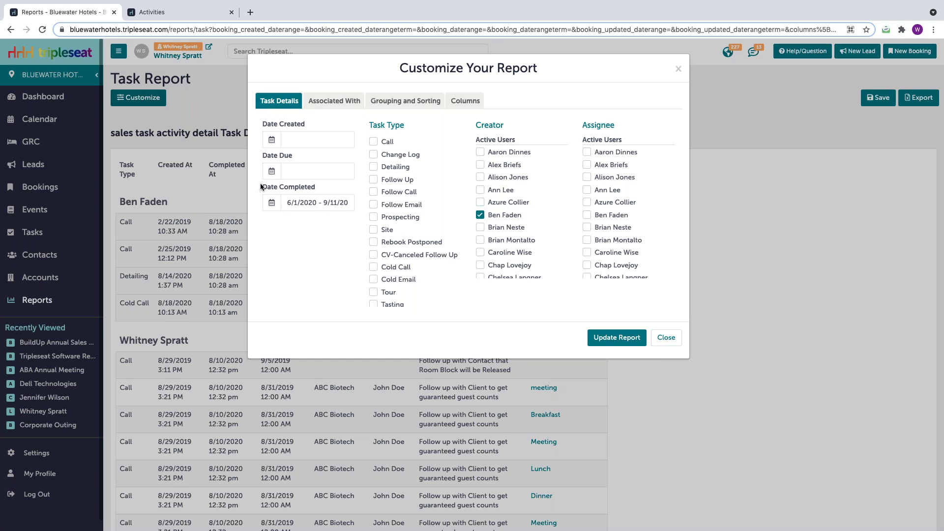
drag(264, 189, 319, 189)
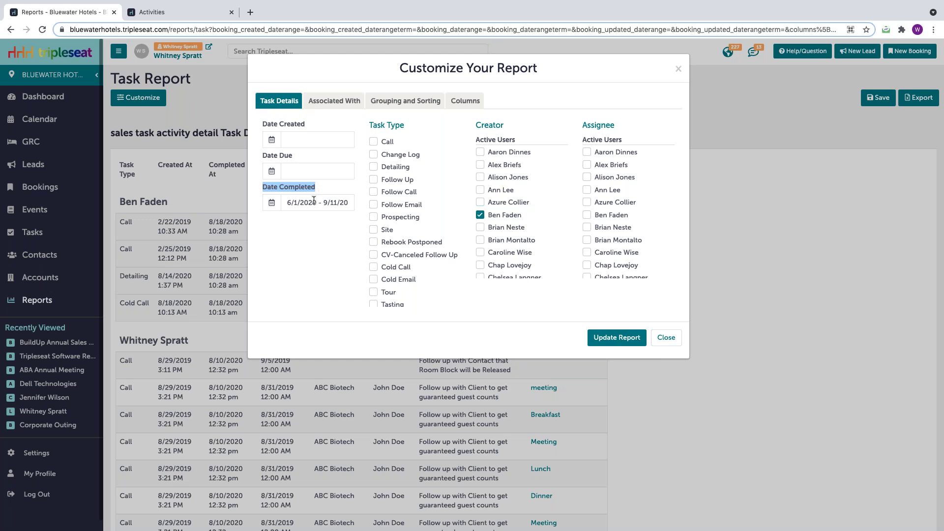
drag(288, 203, 352, 202)
key(BackSpace)
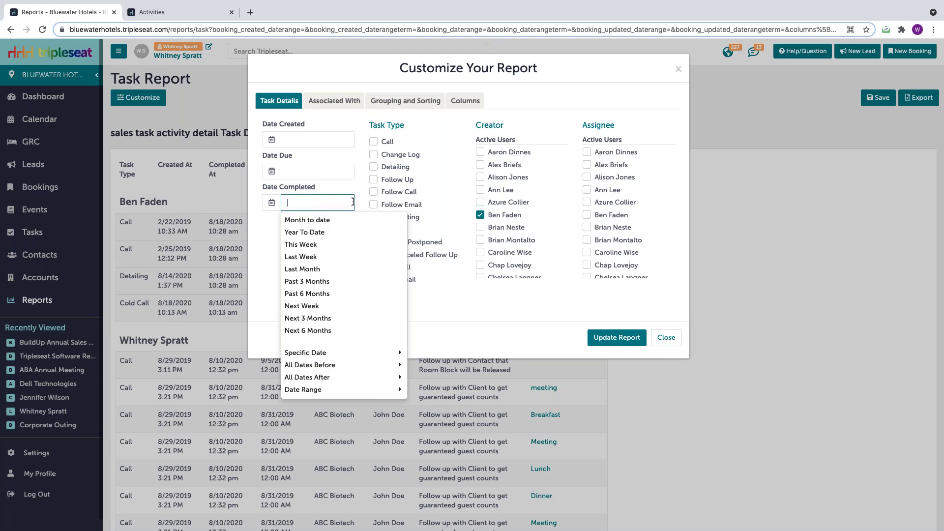
click(292, 140)
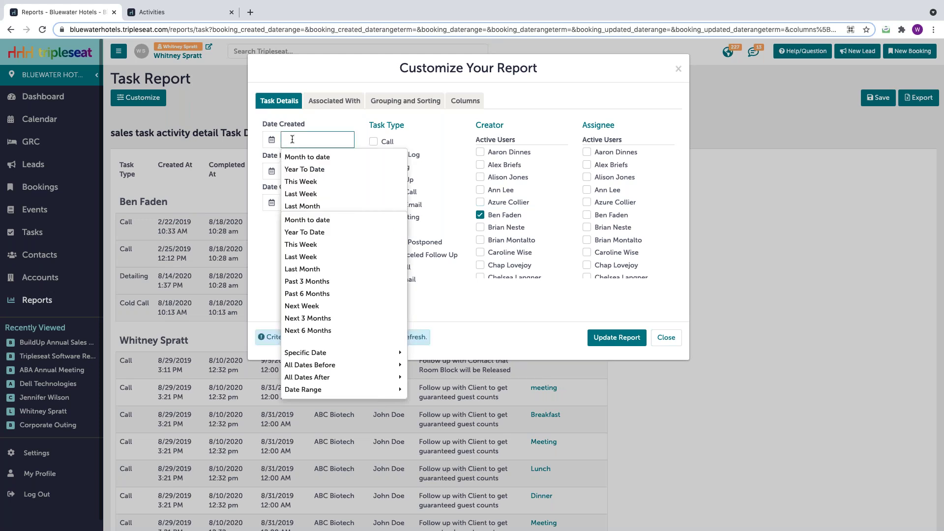
click(300, 194)
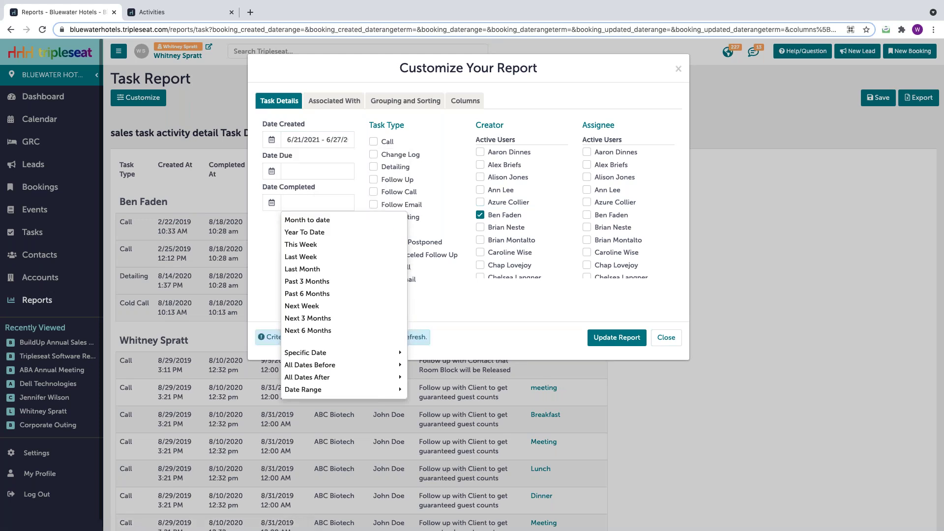
click(255, 236)
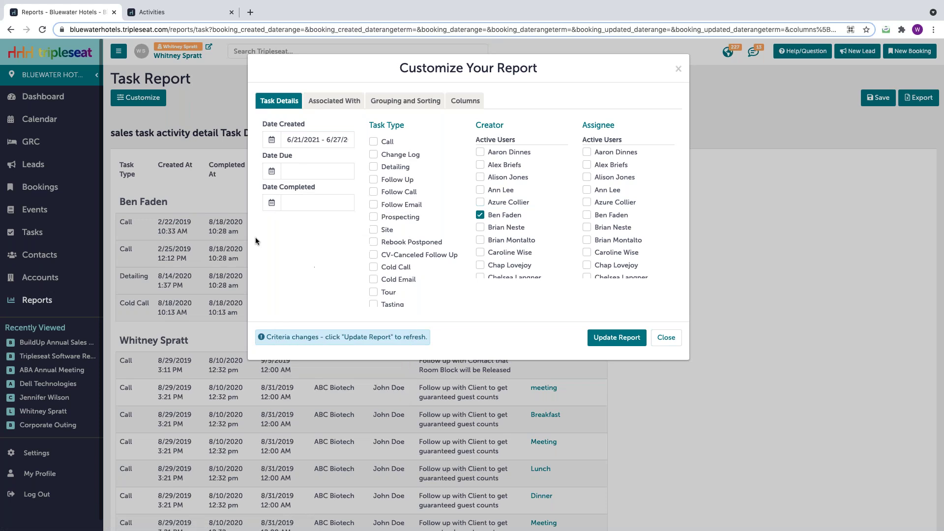
click(613, 338)
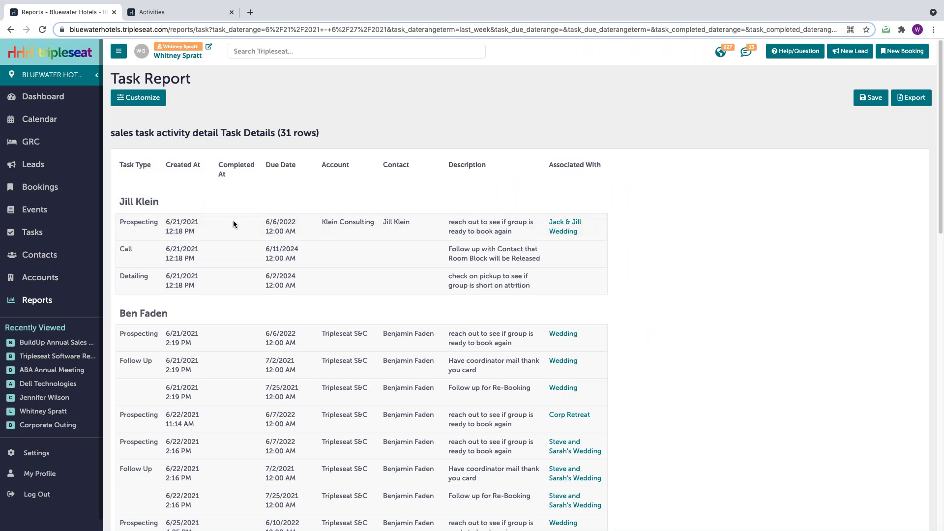
Look through the tasks created last week for each user and return to the reports page
scroll(228, 374, down, 8)
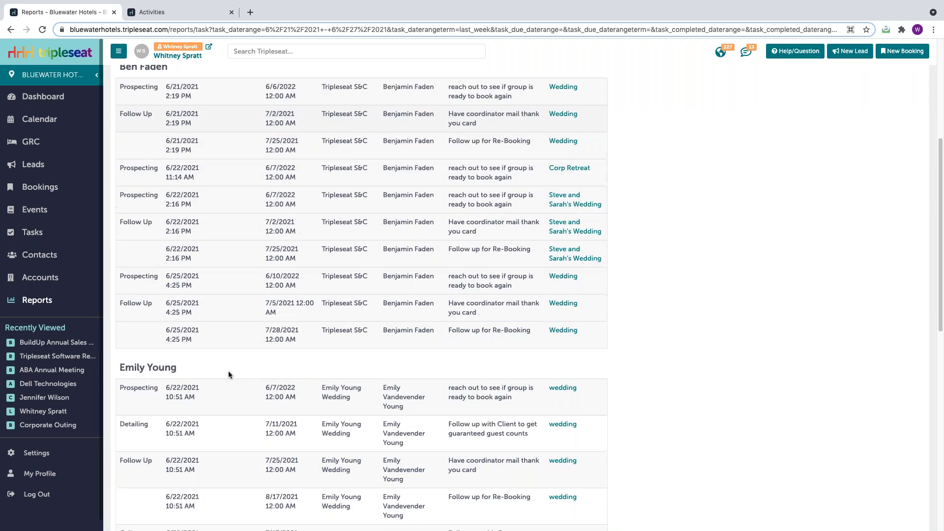
scroll(227, 375, up, 8)
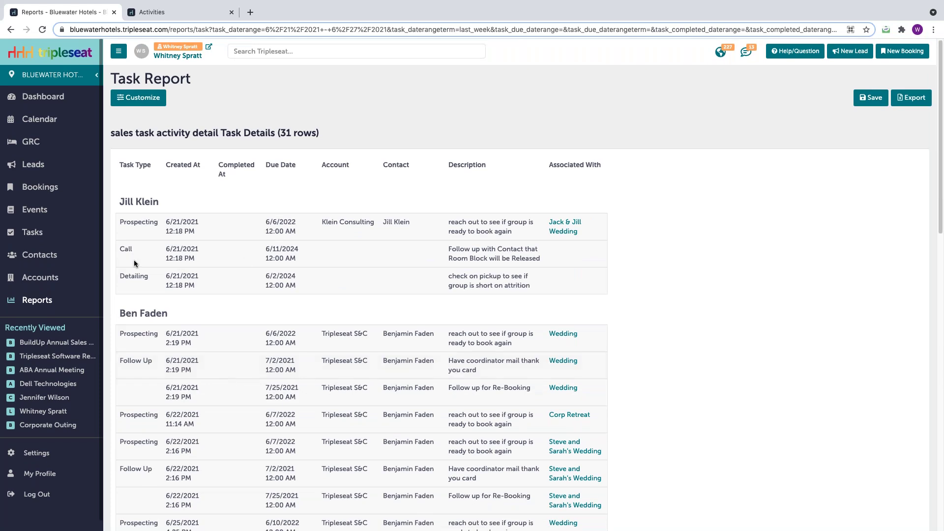
click(37, 300)
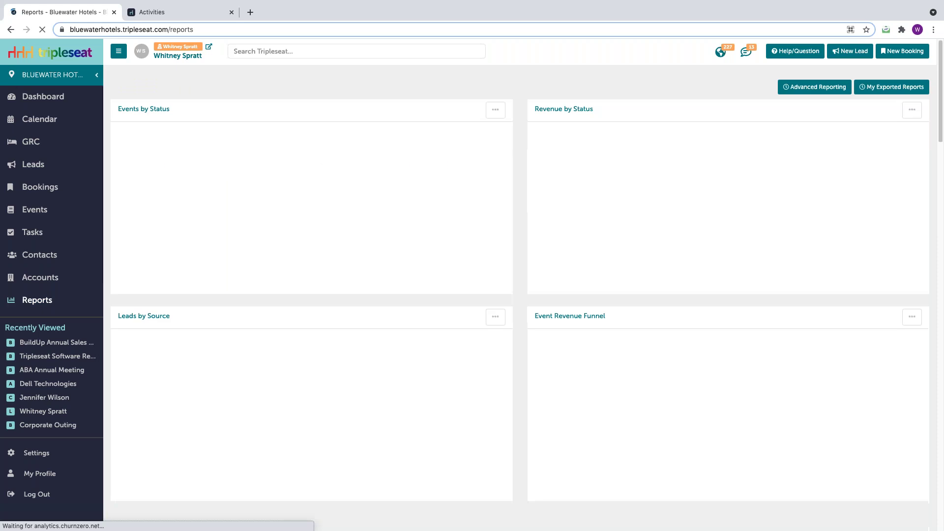